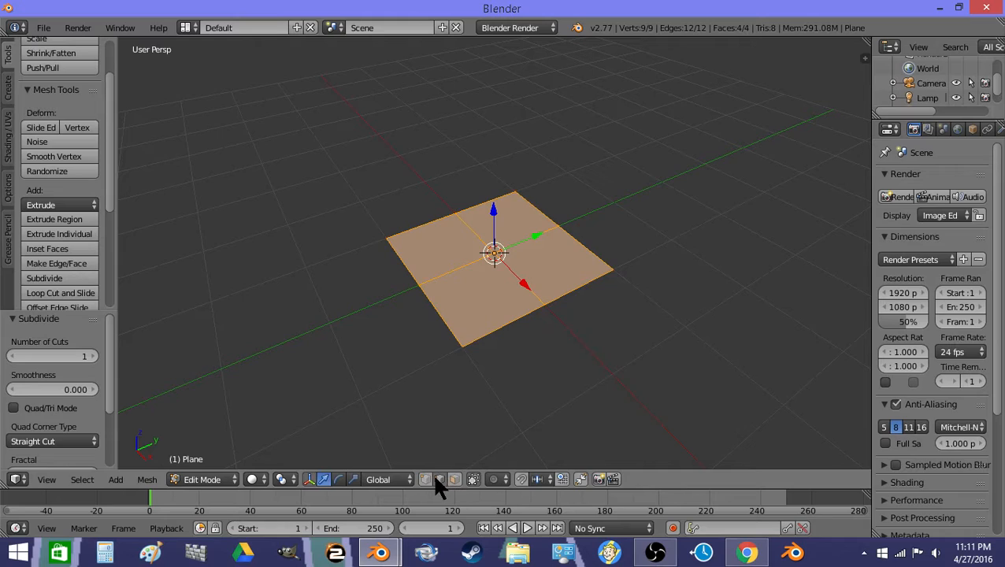
Round the subdivided plane's entire outer edge boundary with To Sphere at factor 1.
key(a)
alt+right_click(510, 323)
alt+shift+right_click(422, 276)
alt+shift+right_click(426, 223)
alt+shift+right_click(588, 237)
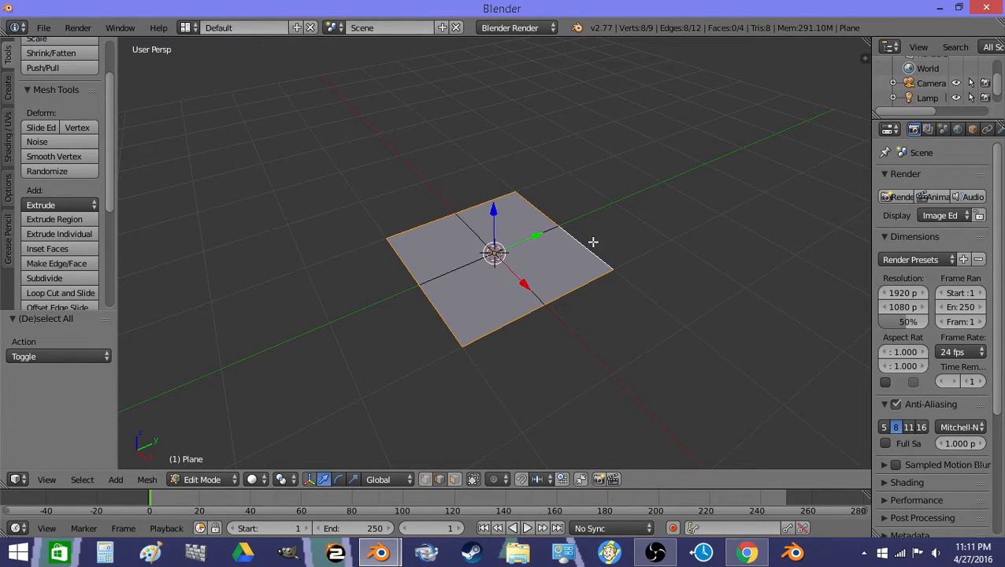
key(shift+alt+s)
text(1)
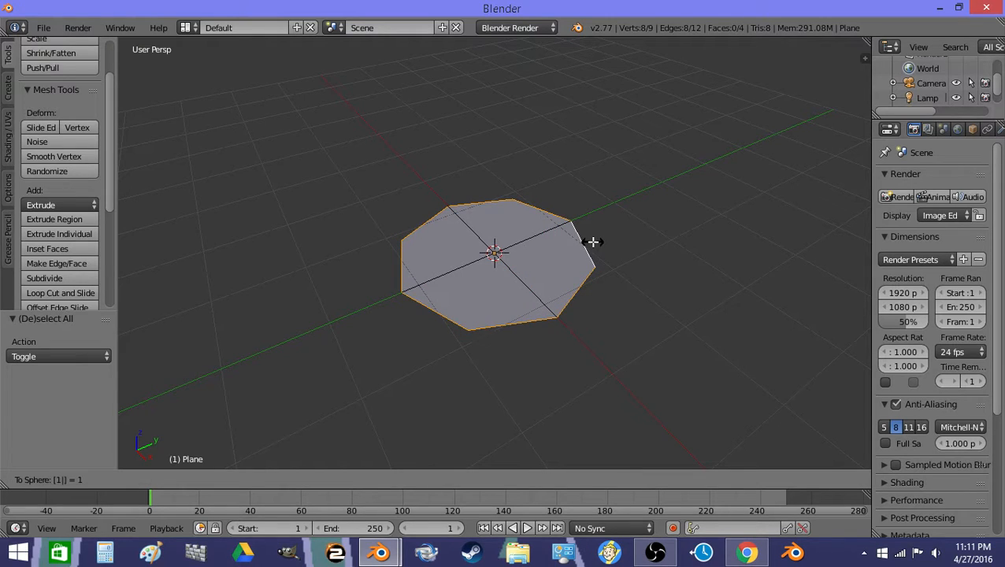
key(Return)
key(Tab)
Add a Subdivision Surface modifier to the rounded plane and apply it.
middle_drag(591, 240, 548, 318)
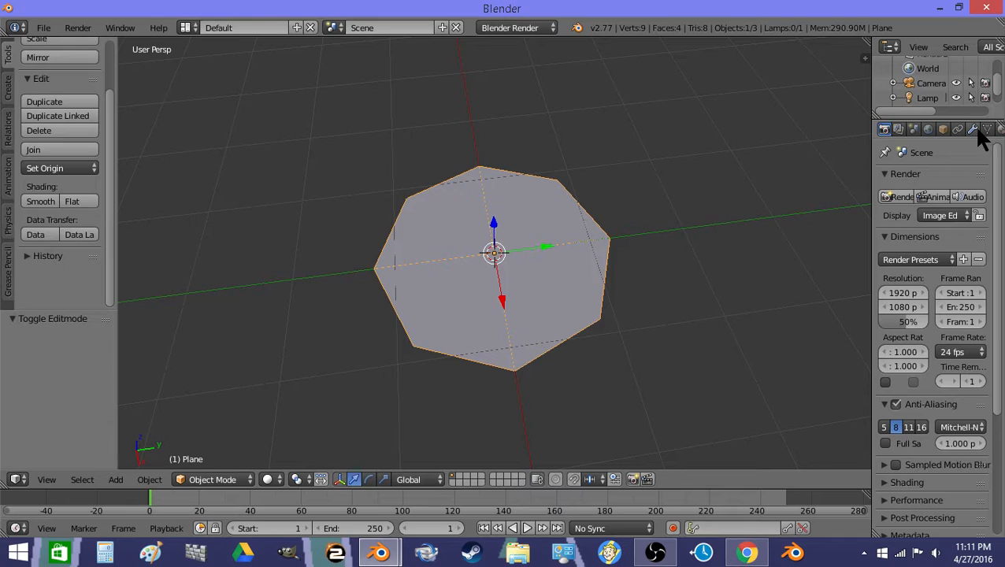
click(973, 128)
click(921, 166)
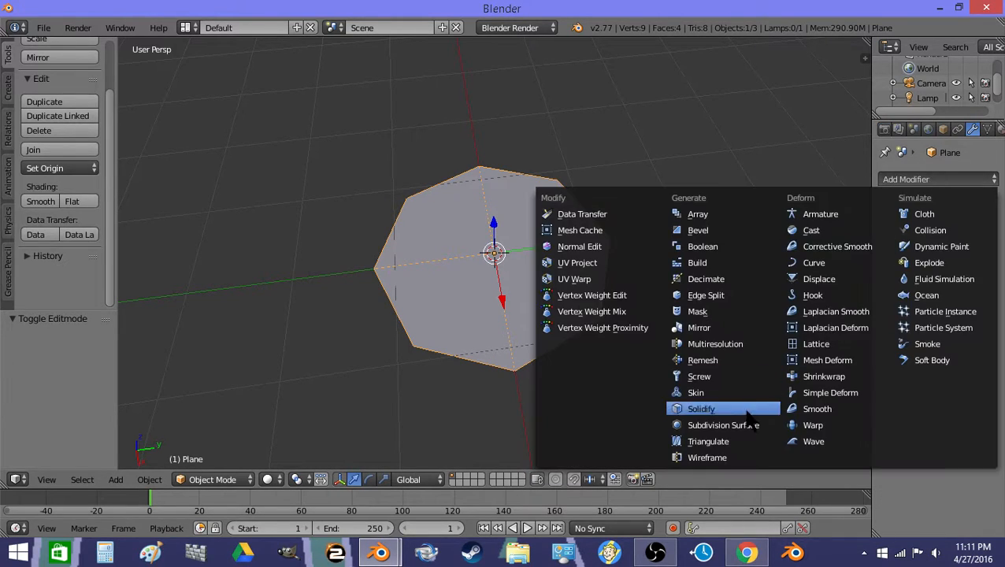
click(703, 411)
click(908, 227)
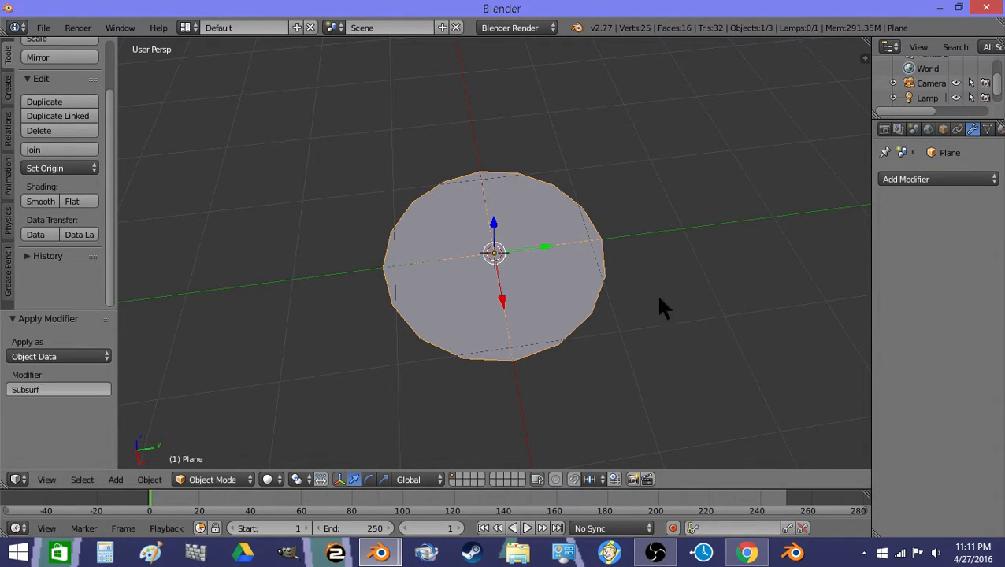
Select all boundary edges of the denser disc mesh and apply To Sphere at factor 1.
key(Tab)
alt+right_click(589, 304)
alt+shift+right_click(612, 262)
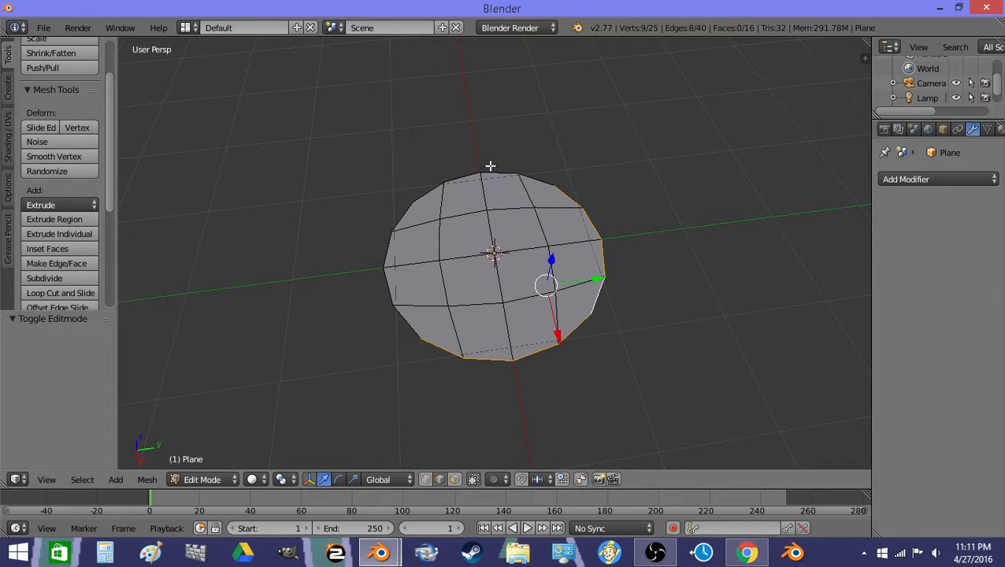
alt+shift+right_click(382, 264)
key(shift+alt+s)
key(1)
key(Return)
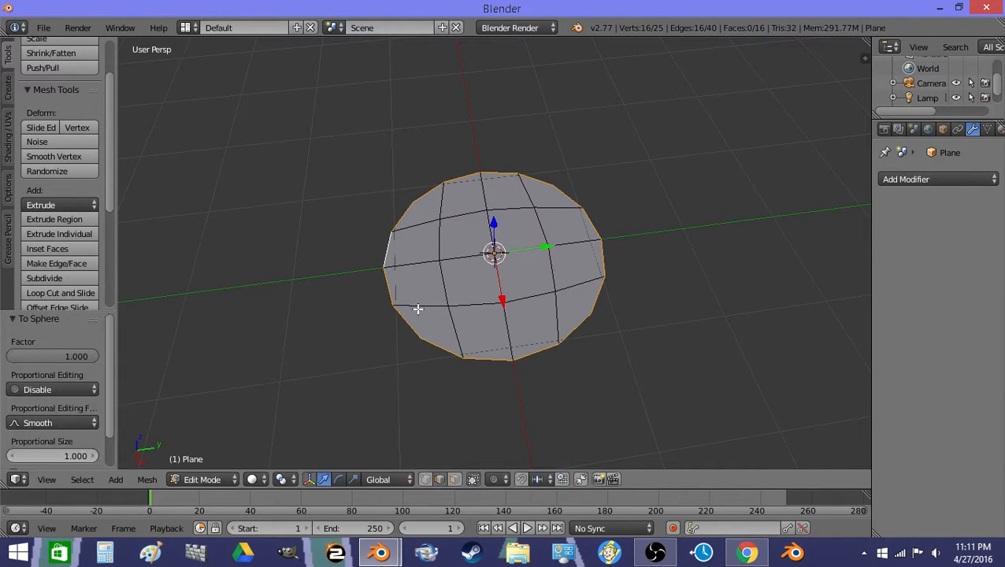
key(Tab)
Give the disc another Subdivision Surface modifier, leaving it unapplied.
middle_drag(457, 307, 520, 263)
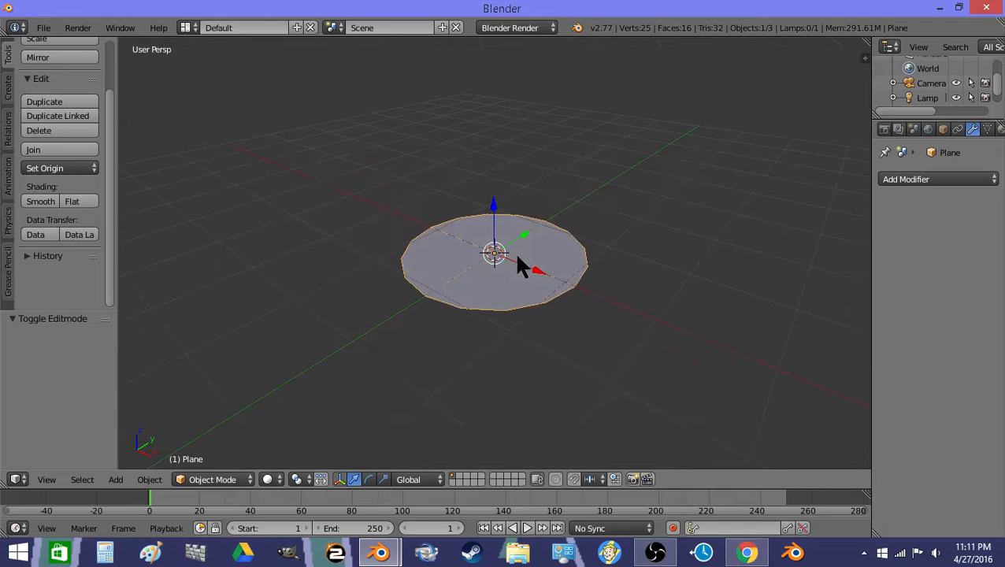
middle_drag(512, 311, 520, 236)
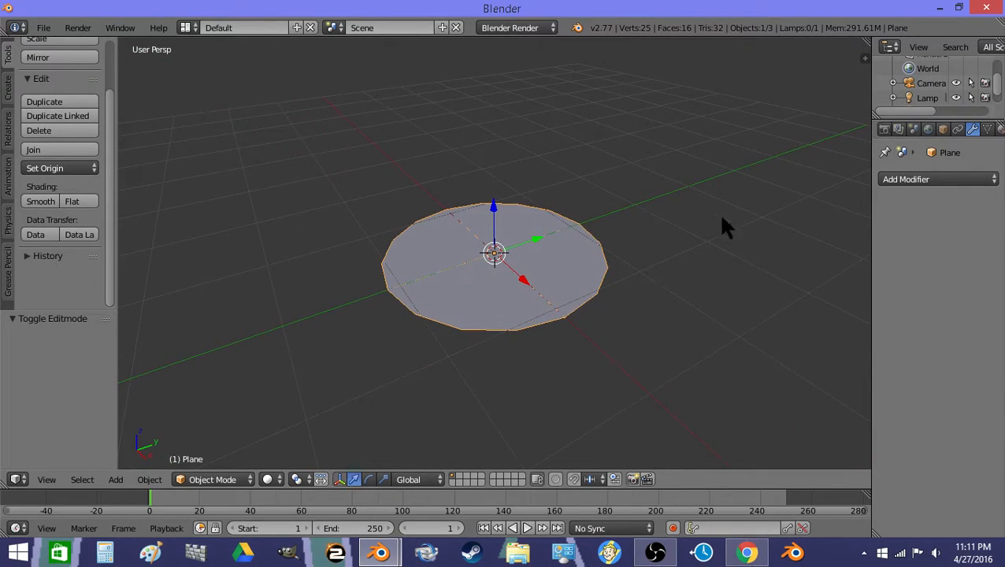
click(929, 179)
click(759, 425)
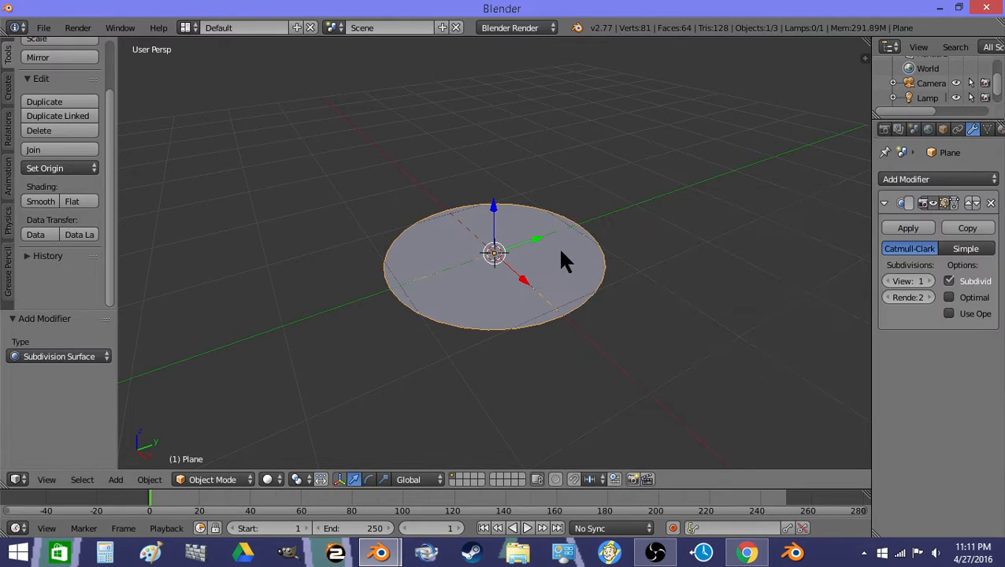
Inspect the disc's mesh in wireframe, and set the viewport shading to Texture.
scroll(553, 300, up, 2)
key(z)
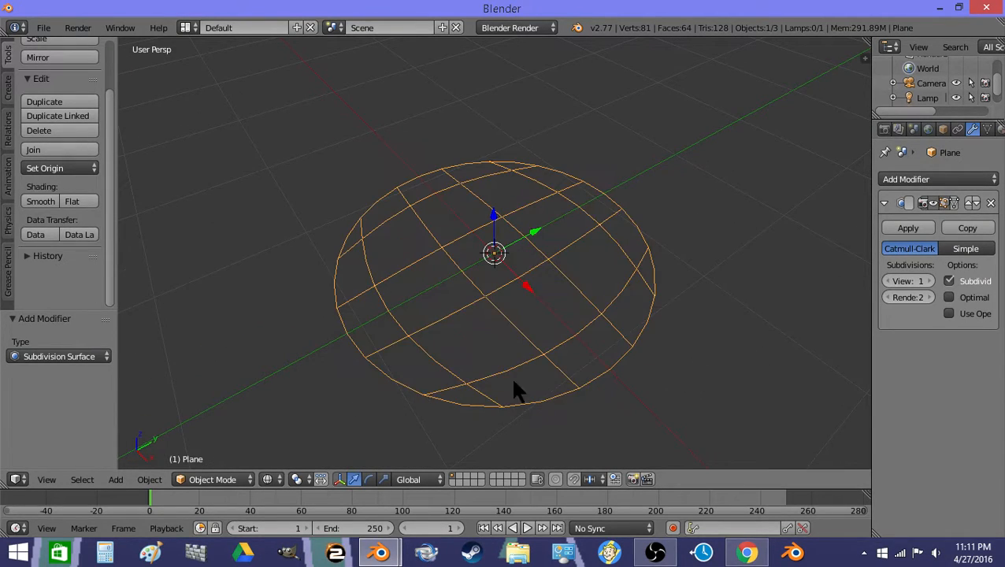
key(Tab)
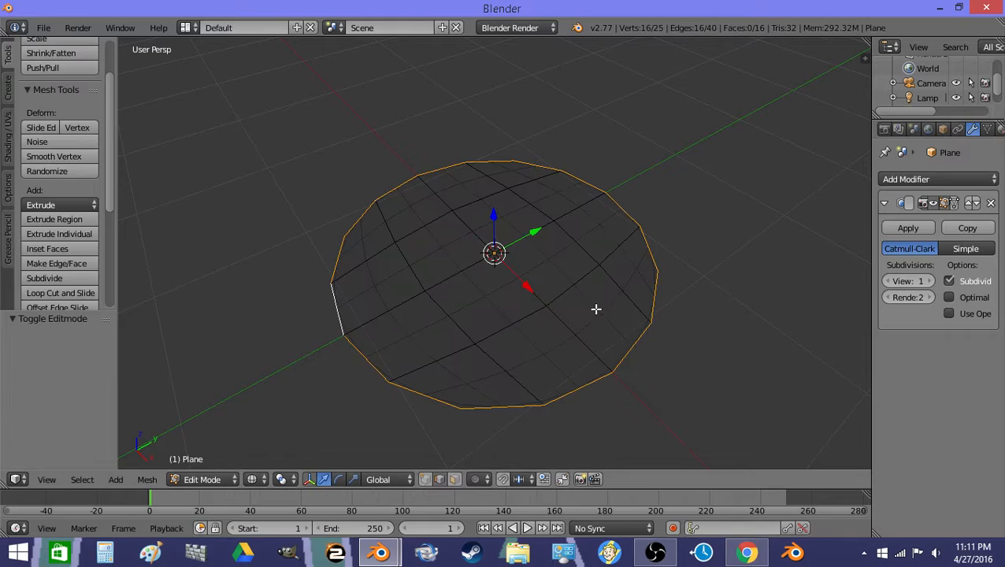
key(Tab)
click(272, 478)
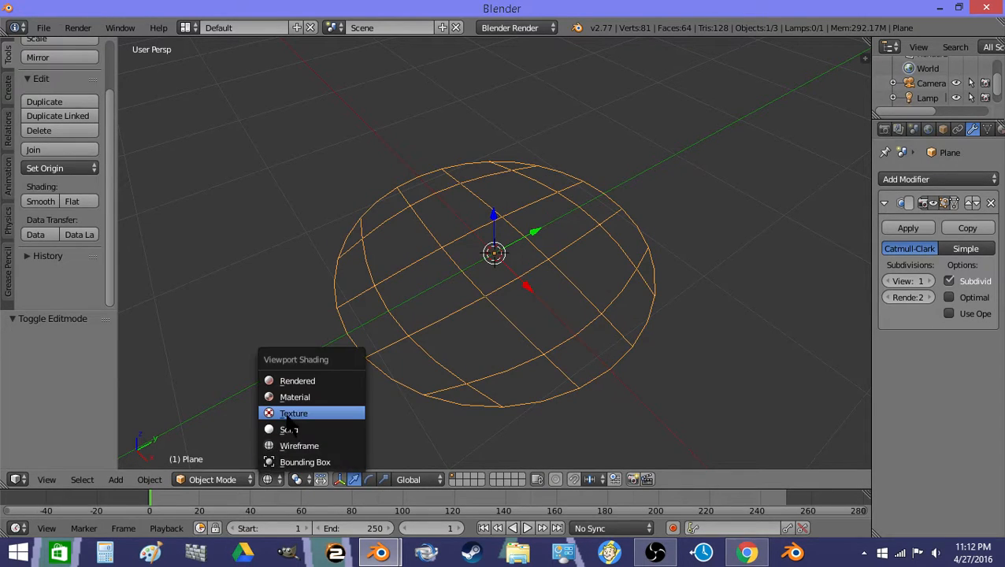
click(282, 412)
Scale the disc down around its centre to about 0.139.
key(s)
click(527, 283)
key(Tab)
key(Tab)
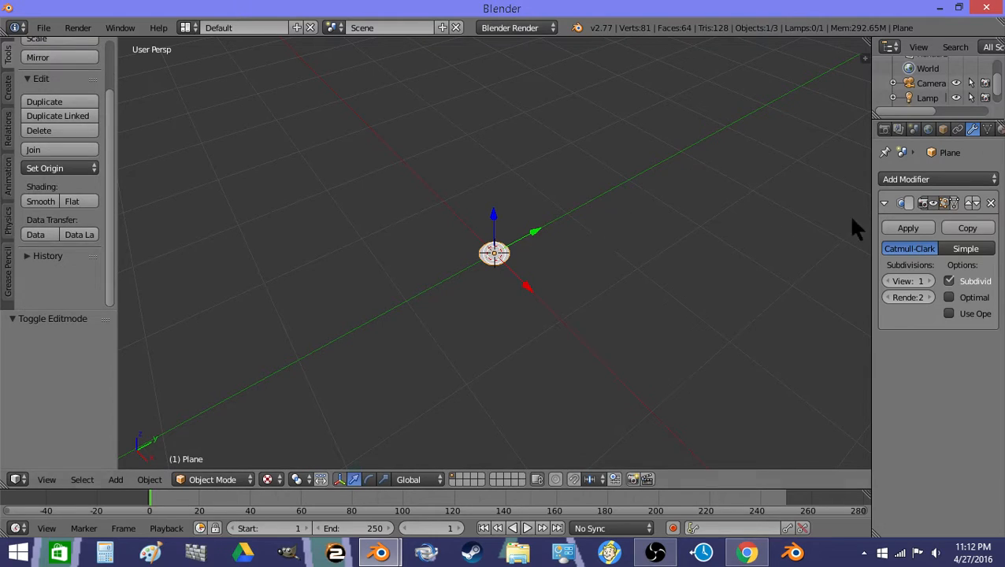
Create a new material on the disc and set its type to Halo, widening the properties area.
click(996, 129)
click(913, 227)
drag(870, 178, 725, 174)
click(975, 246)
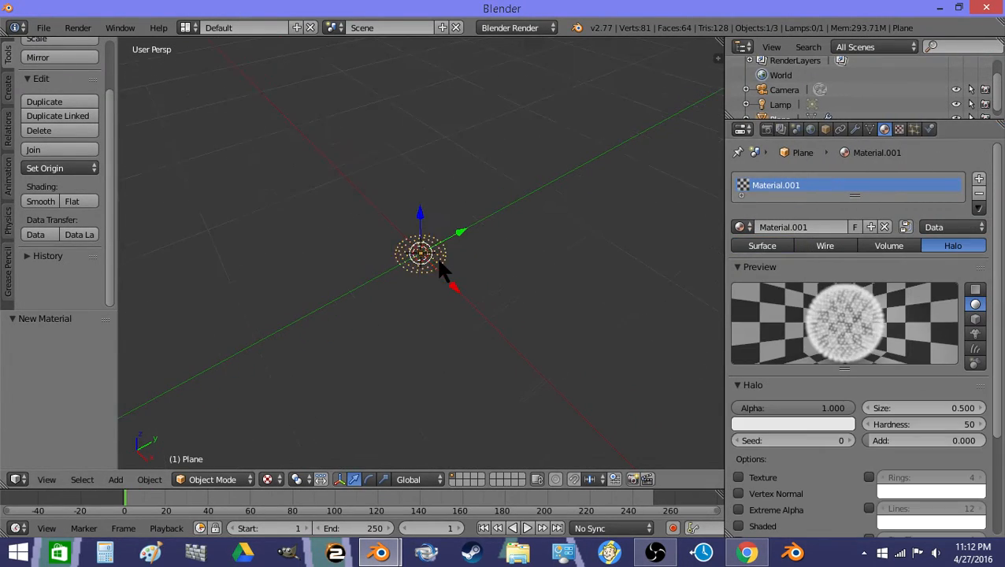
Set the halo material's alpha to 0.05.
scroll(431, 273, up, 1)
click(818, 405)
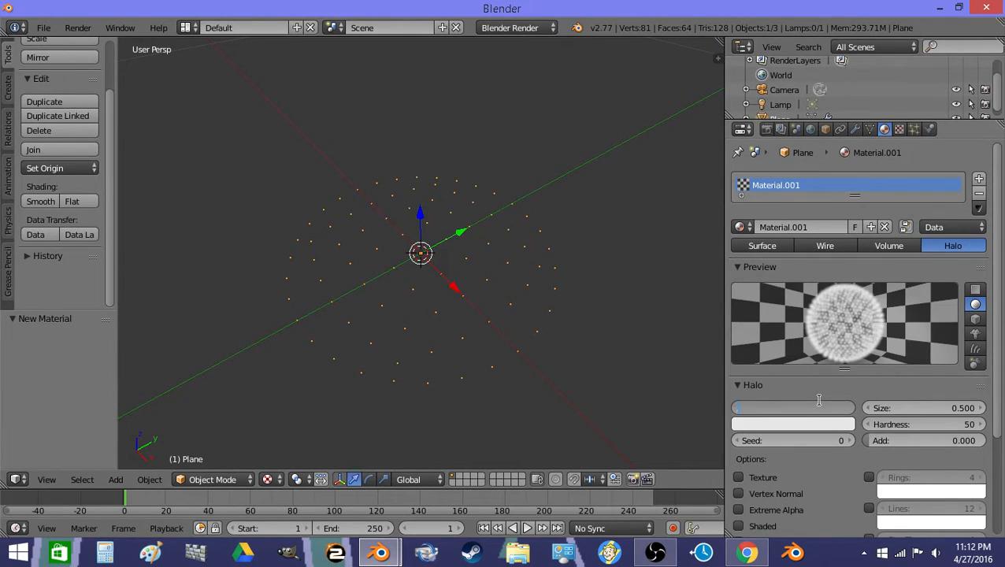
text(.05)
key(Return)
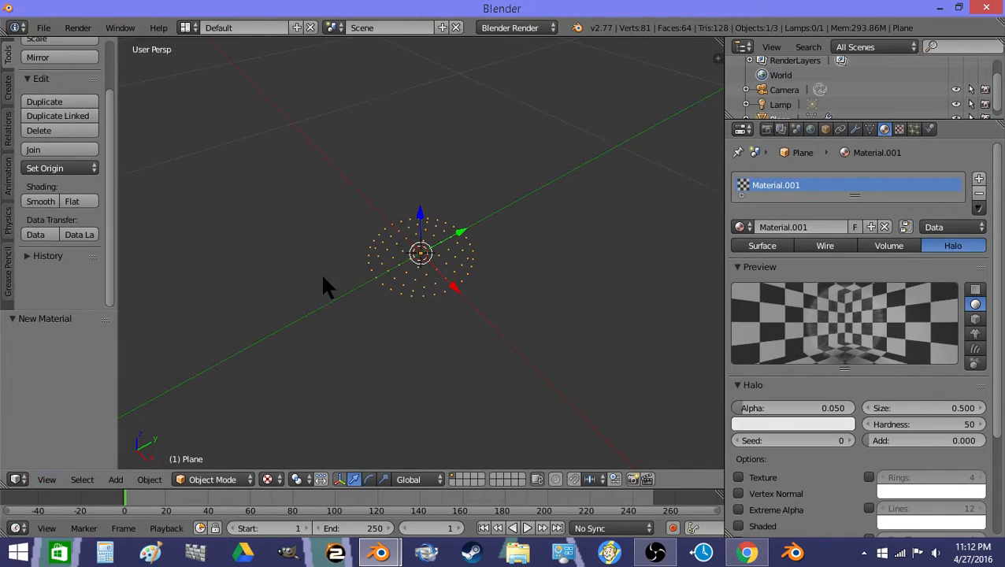
Set the camera's X, Y and Z rotation to 0°.
scroll(463, 266, down, 4)
right_click(410, 304)
click(825, 128)
click(854, 241)
text(0)
key(Tab)
text(0)
key(Tab)
text(0)
key(Return)
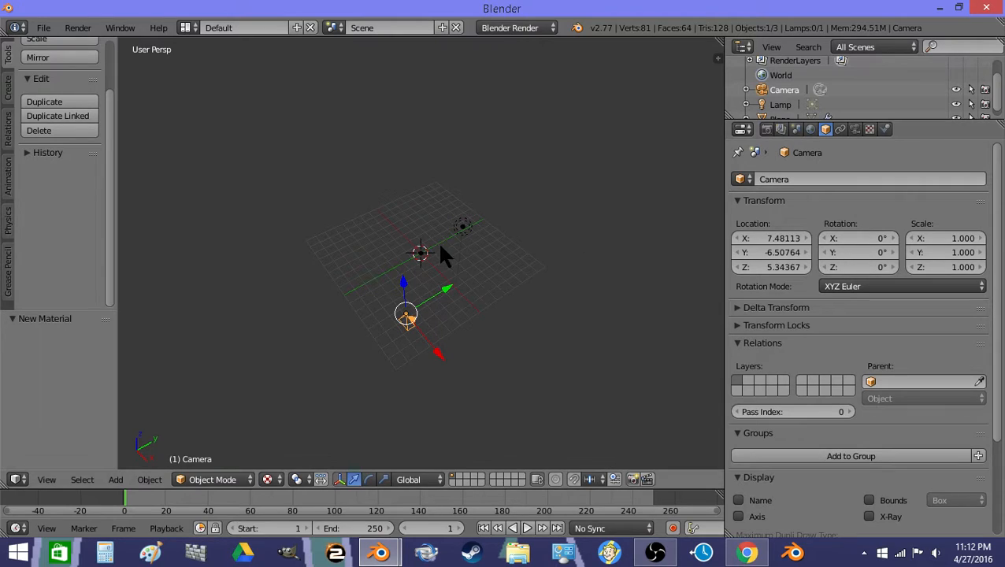
Snap the camera to the 3D cursor and raise it along Z to about 5.76.
key(shift+s)
click(447, 208)
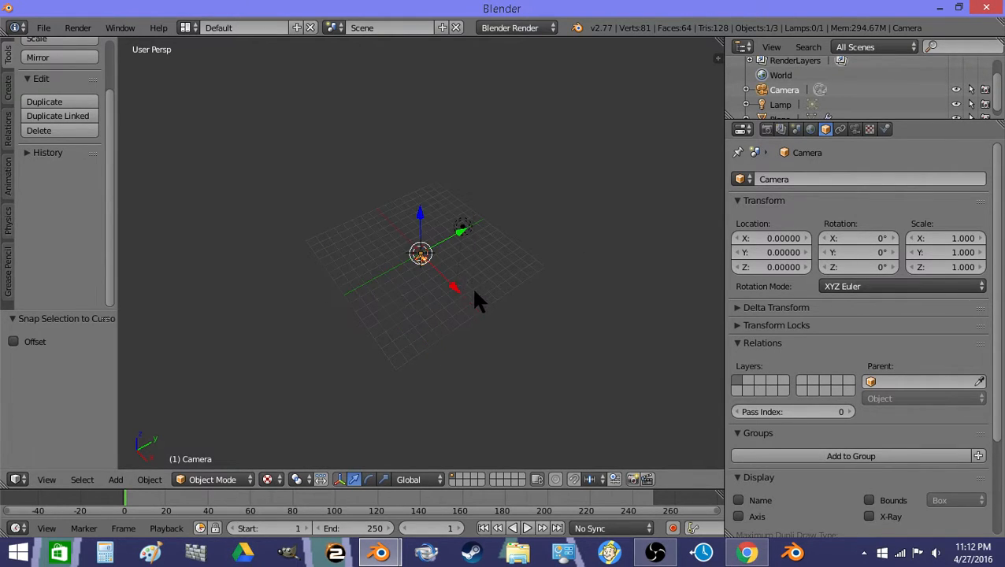
key(g)
key(z)
click(480, 260)
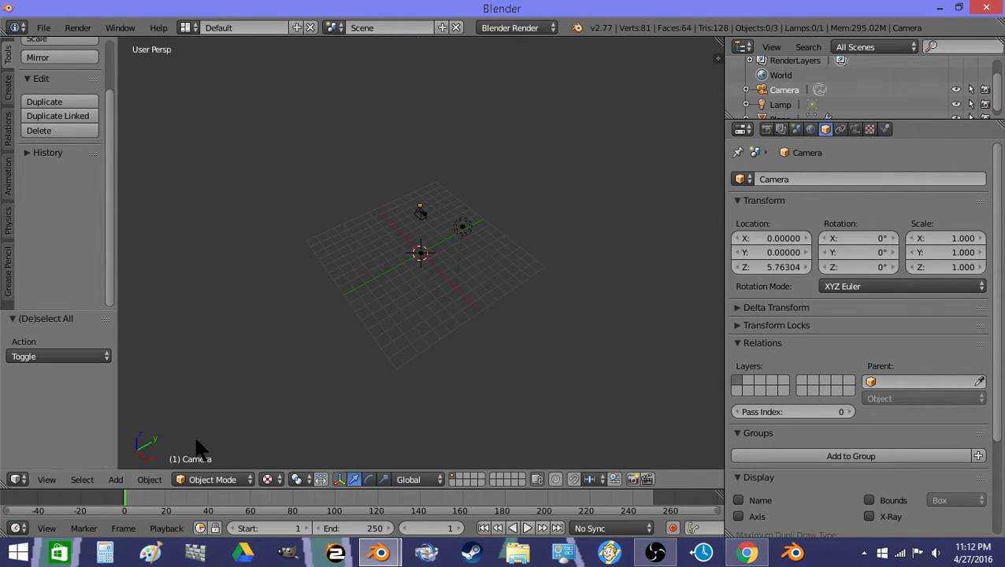
Look through the camera and set its lens type to Orthographic.
click(47, 479)
click(90, 425)
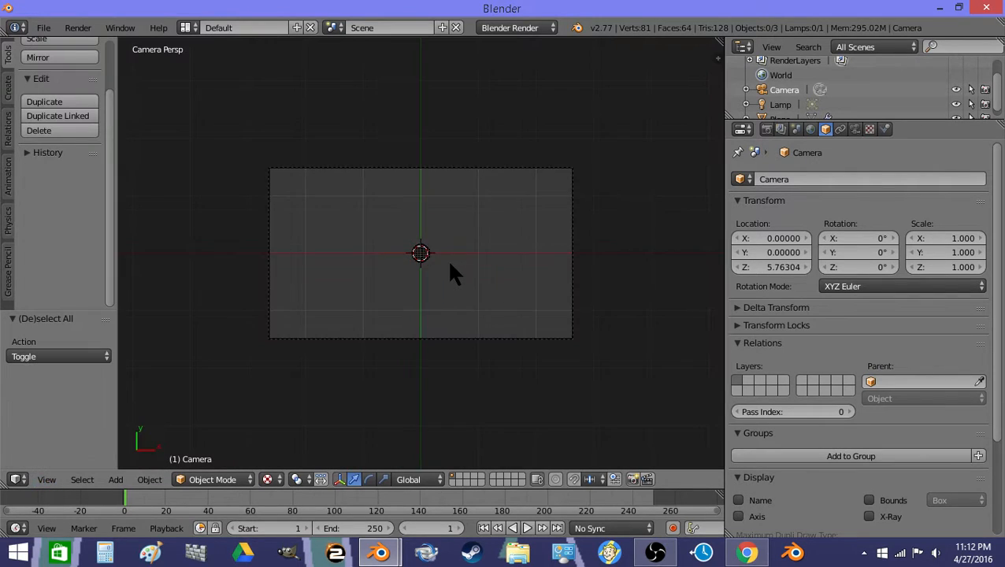
scroll(446, 258, up, 4)
right_click(417, 266)
scroll(425, 280, down, 4)
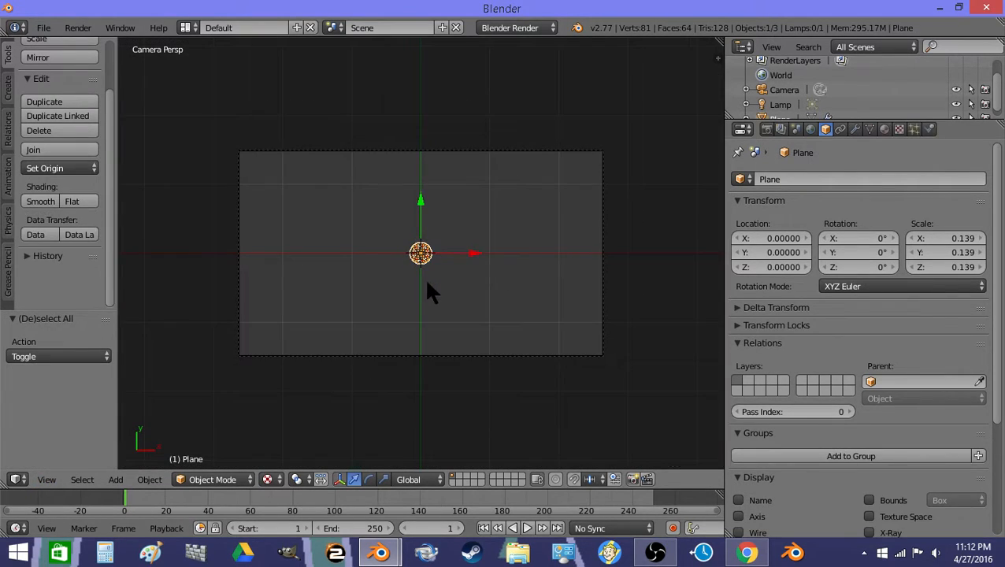
right_click(463, 354)
click(855, 130)
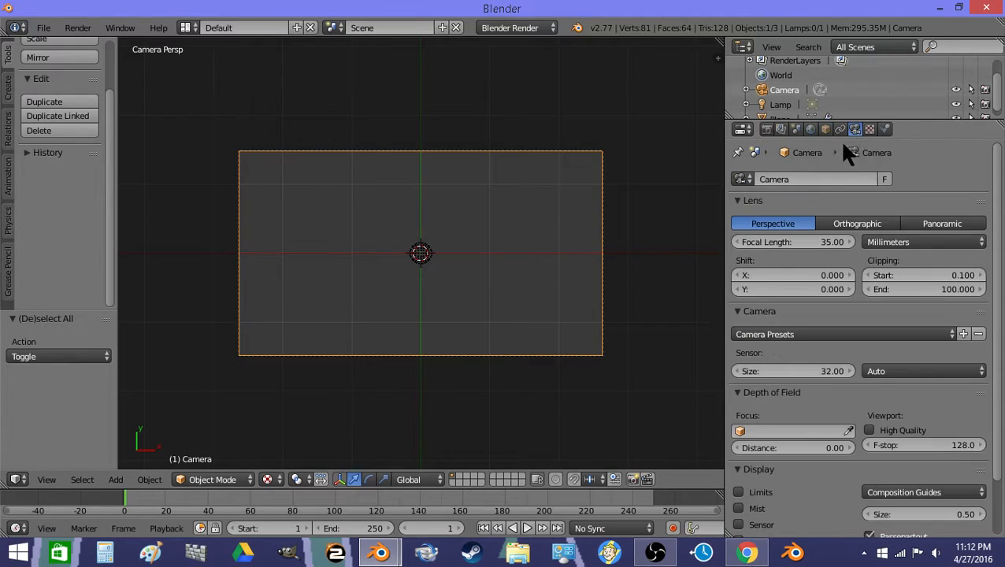
click(864, 221)
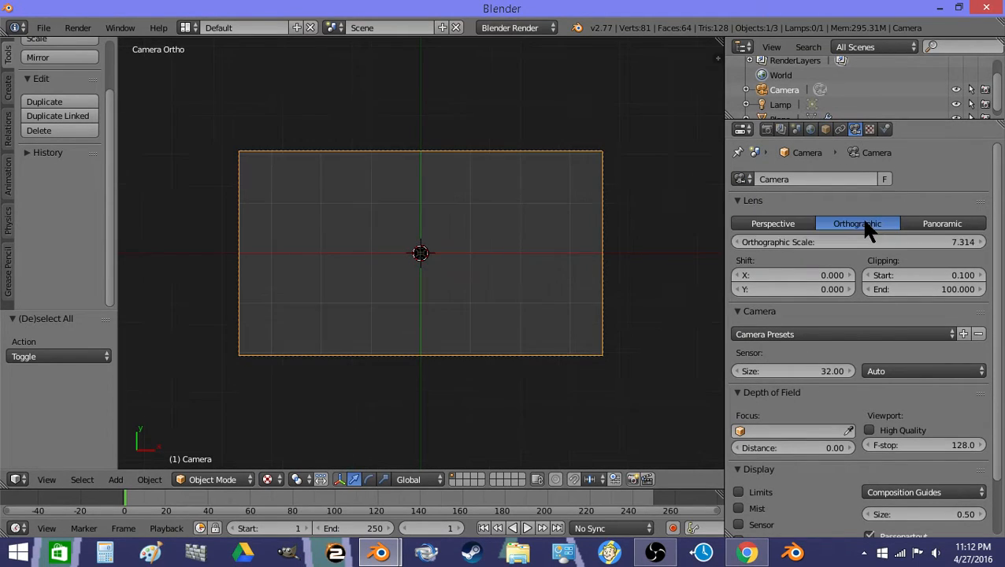
Set the render resolution to 128 px in X and 128 px in Y.
scroll(482, 235, up, 2)
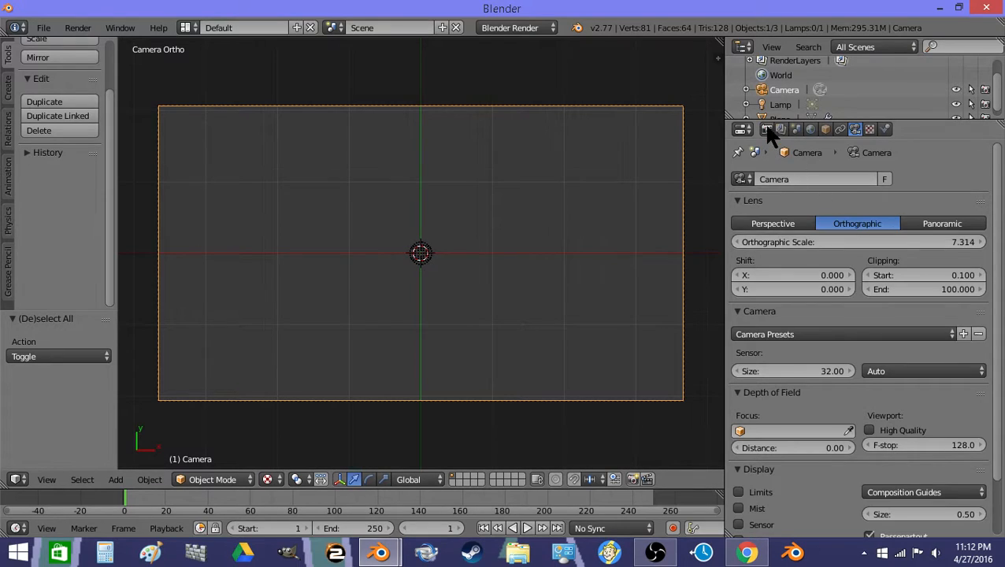
click(767, 130)
click(823, 292)
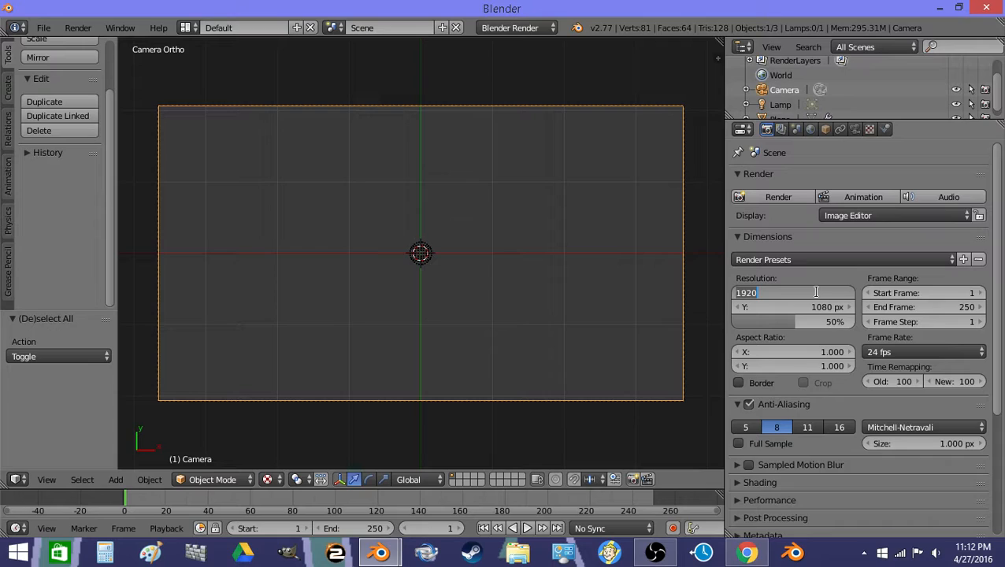
text(128)
key(Return)
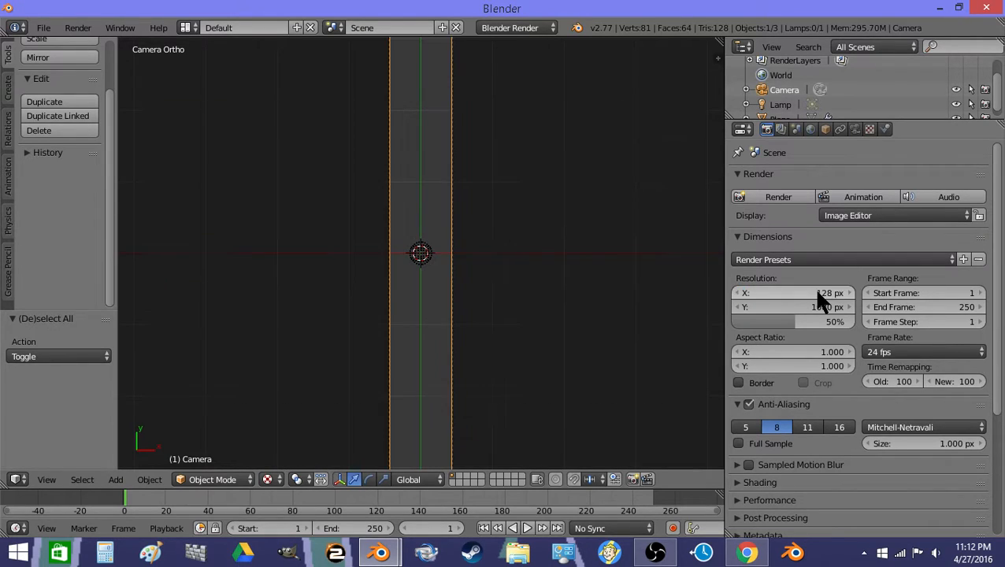
click(793, 308)
text(128)
key(Return)
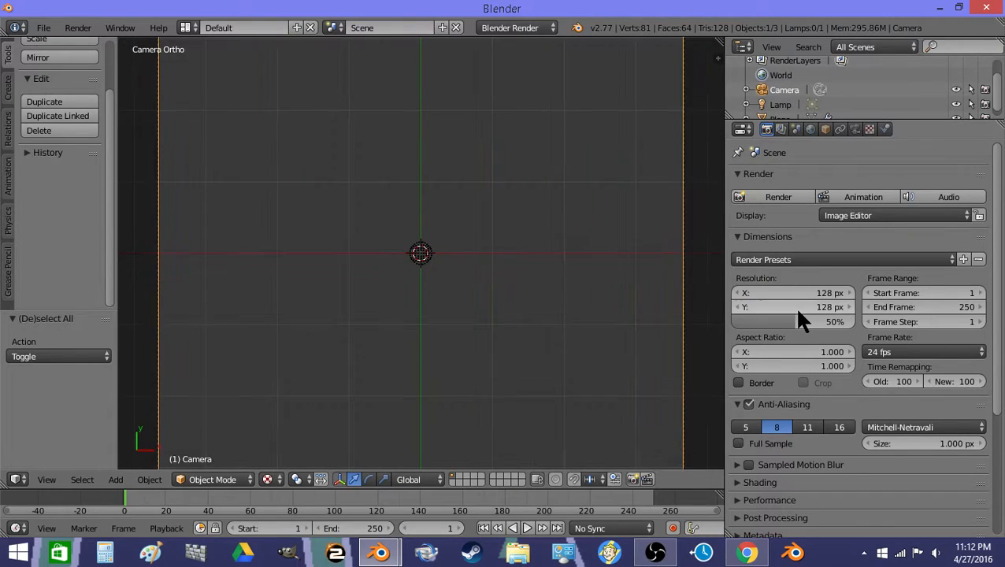
Set the camera's orthographic scale to 5.
scroll(590, 304, down, 2)
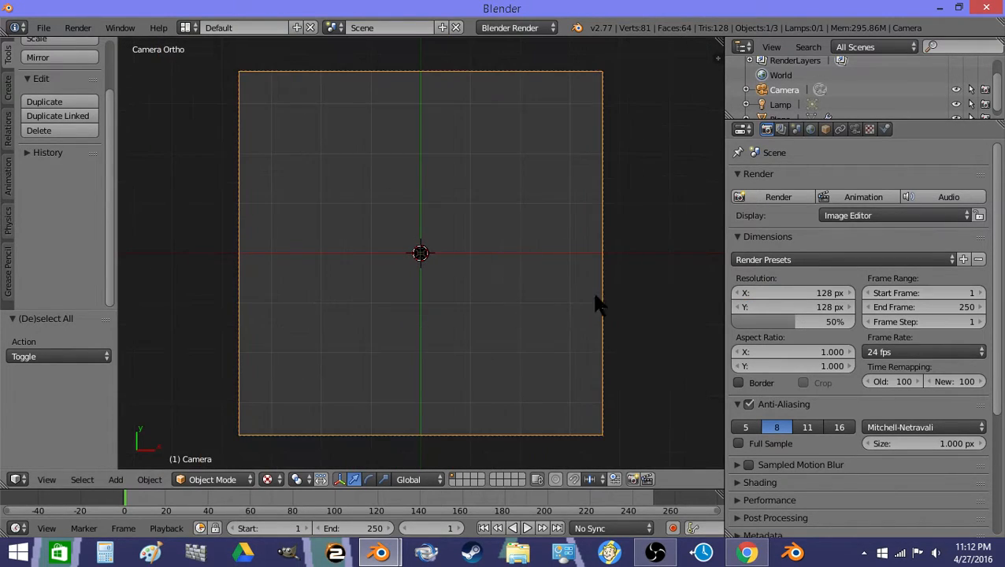
scroll(409, 269, up, 2)
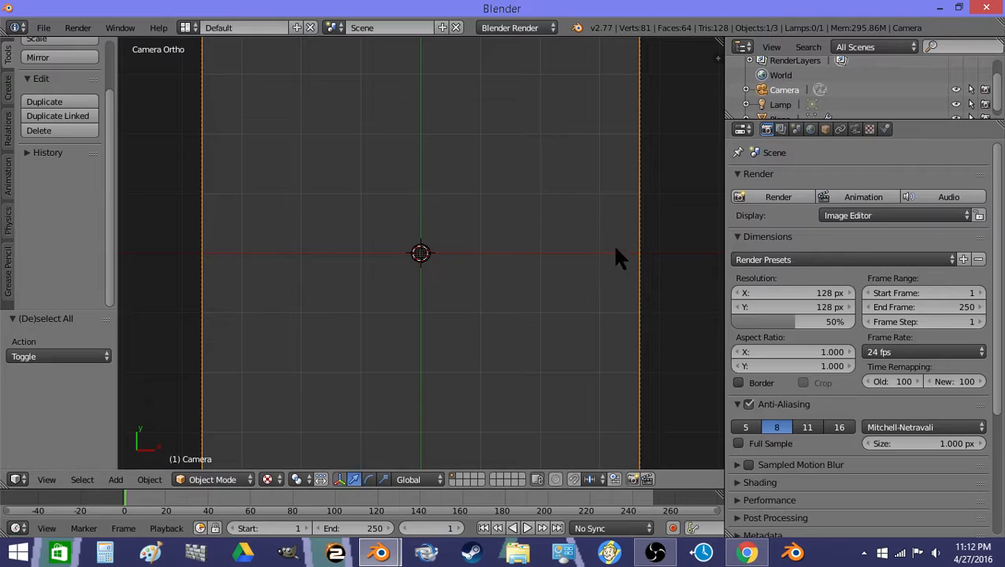
click(853, 130)
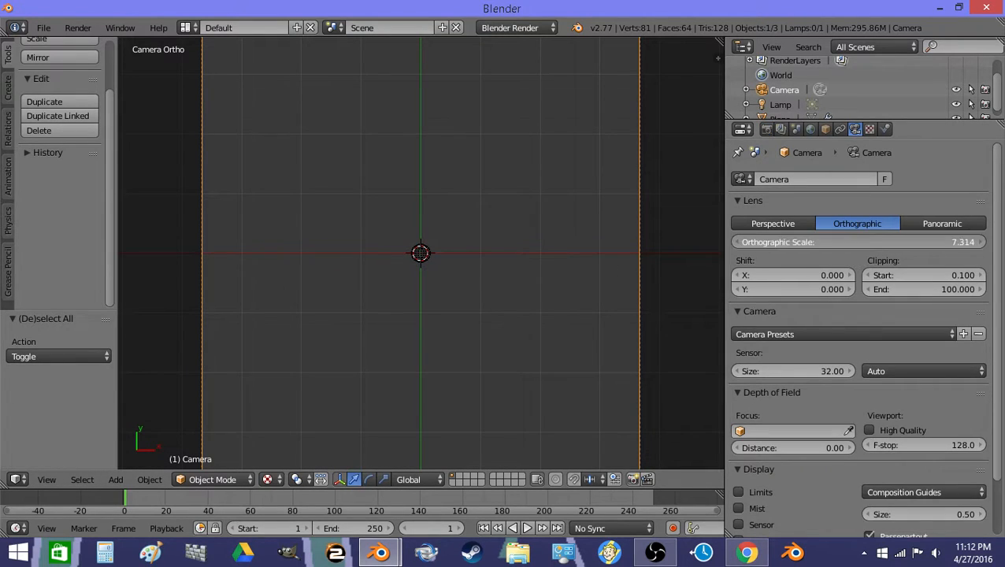
scroll(410, 300, down, 3)
scroll(410, 303, up, 4)
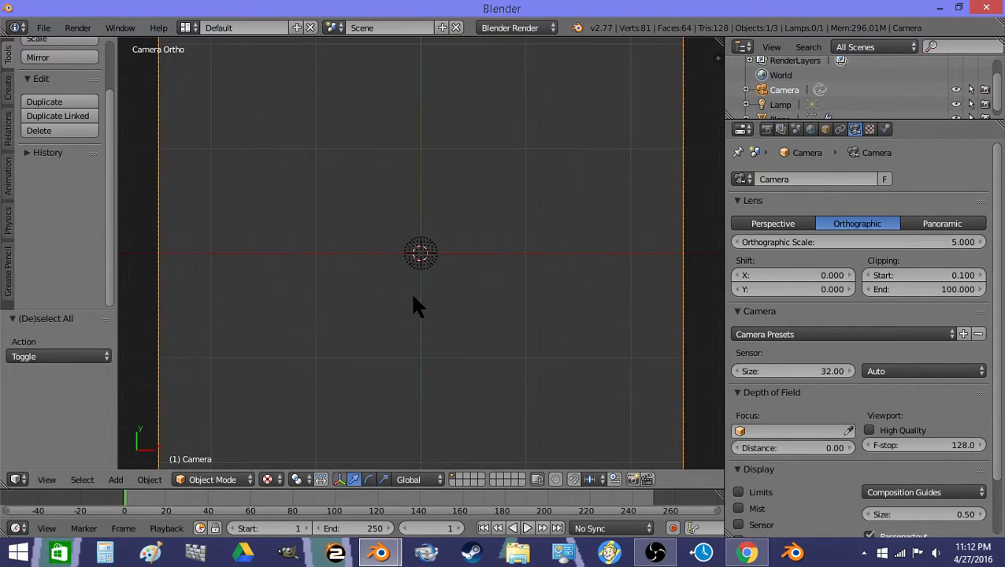
Scale the halo disc down by a factor of about 0.844.
right_click(398, 240)
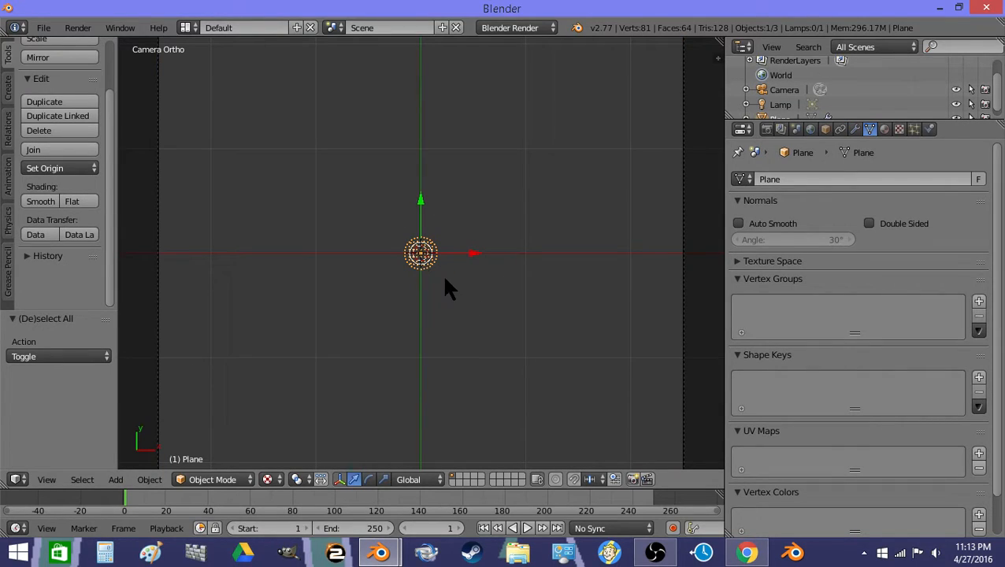
key(s)
click(498, 298)
Render a still image of the halo disc, examine it up close and return to the 3D view.
click(78, 28)
click(87, 48)
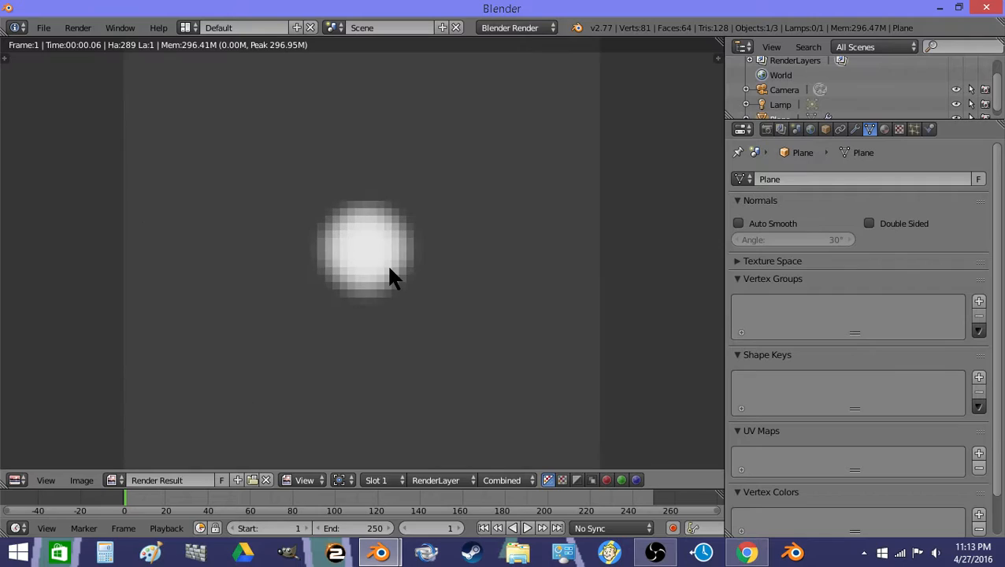
scroll(359, 257, down, 2)
scroll(370, 262, up, 2)
key(Escape)
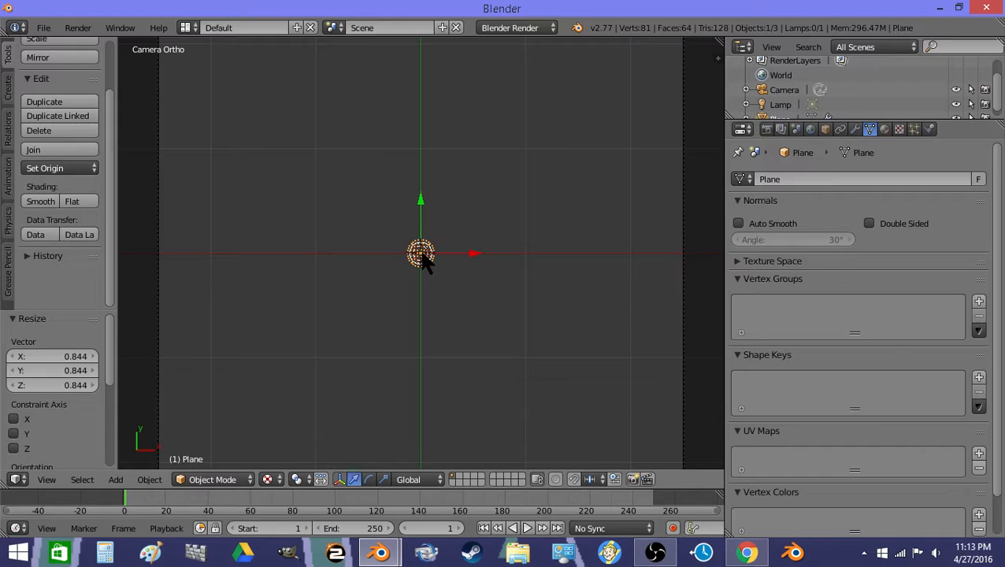
Duplicate the halo disc in place, move the copy to layer 2 and select the original disc.
key(shift+d)
right_click(421, 259)
key(m)
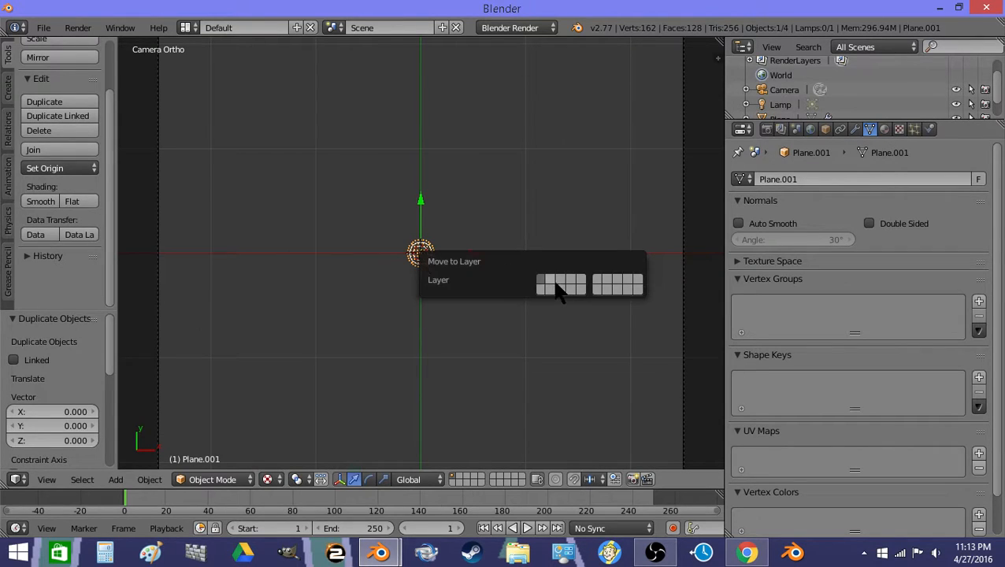
click(551, 280)
right_click(432, 266)
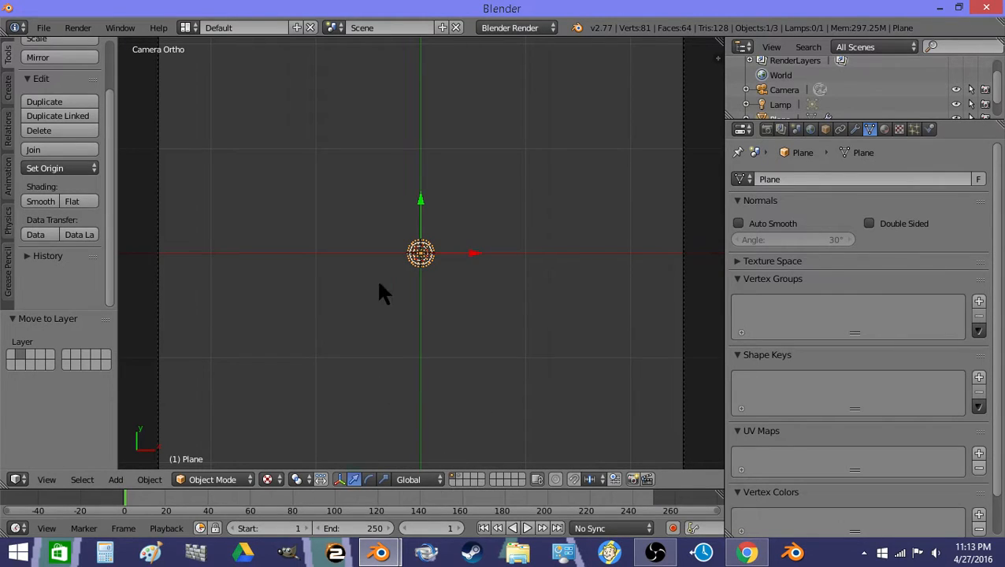
Extrude the disc's outer edge loop and scale it outward in X and Y by about 1.623.
key(Tab)
scroll(433, 276, up, 3)
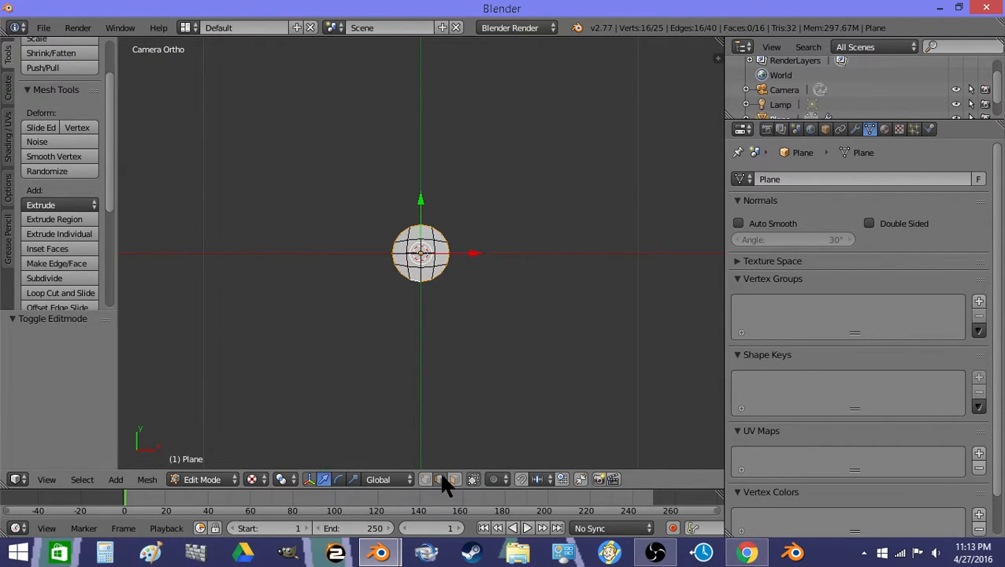
click(61, 233)
key(s)
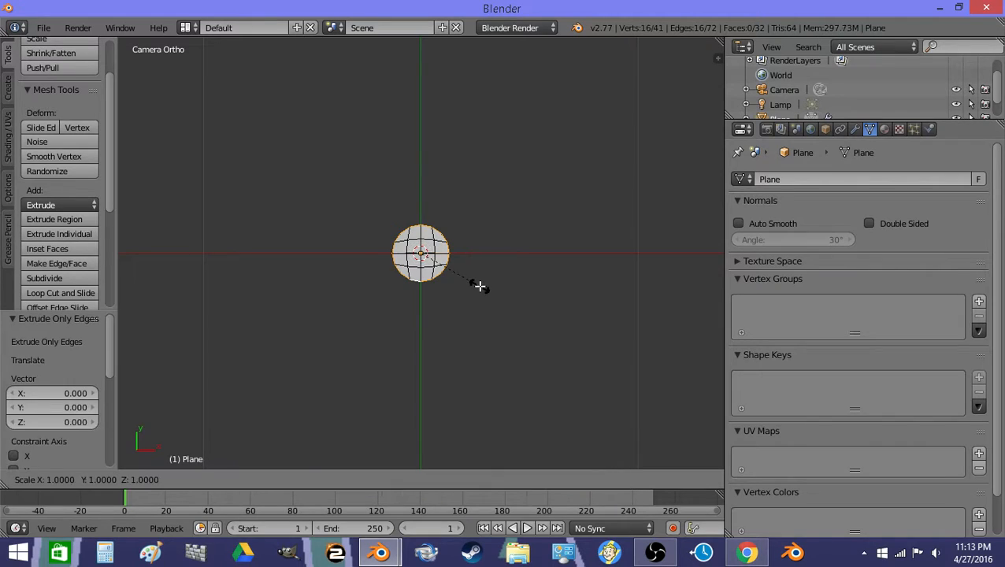
click(512, 313)
Set the pivot point to Individual Origins and undo the last scaling of the extruded edges.
click(288, 478)
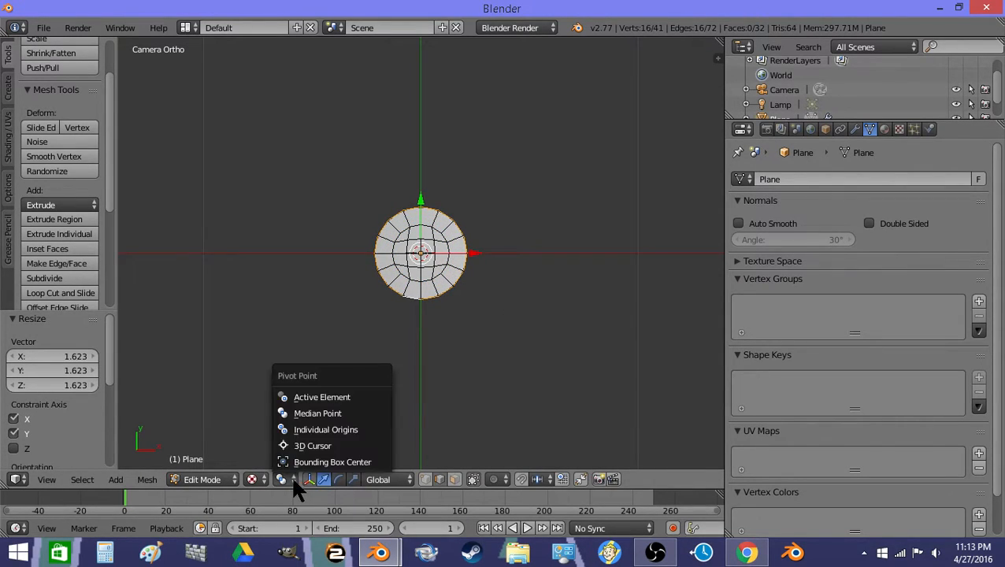
key(s)
right_click(587, 324)
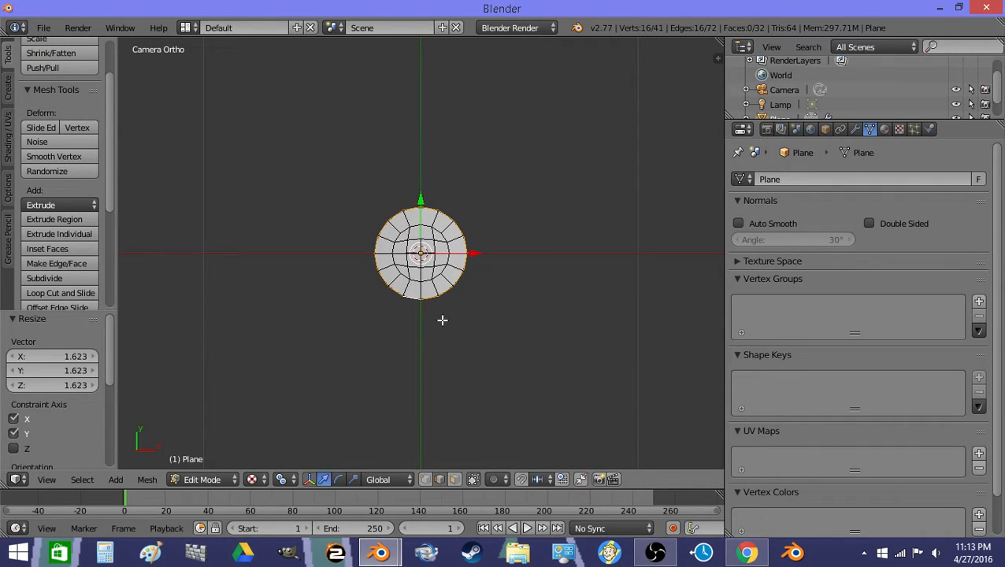
key(ctrl+z)
scroll(467, 306, up, 7)
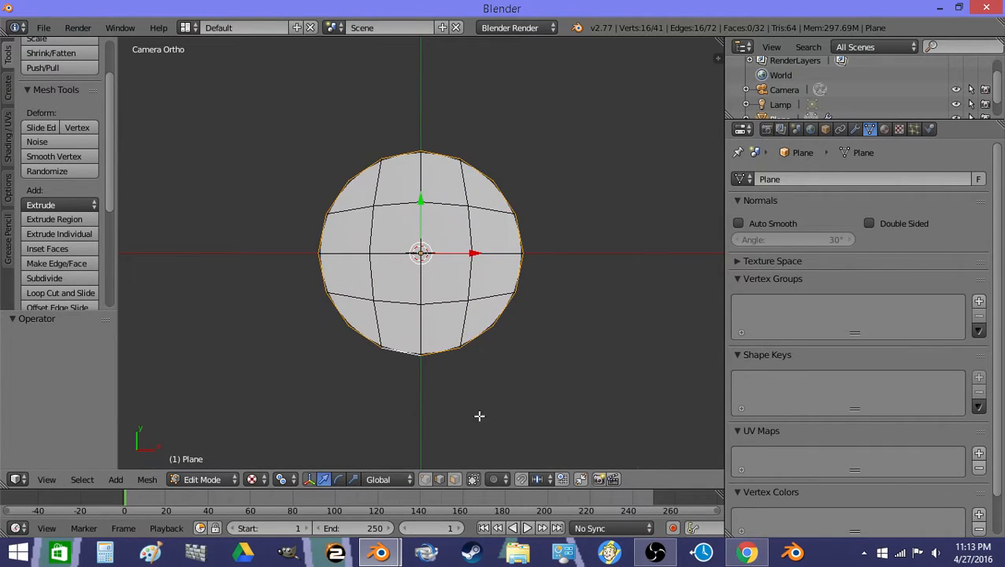
Scale the extruded edge loop outward by about 1.766 with the Z axis locked.
key(z)
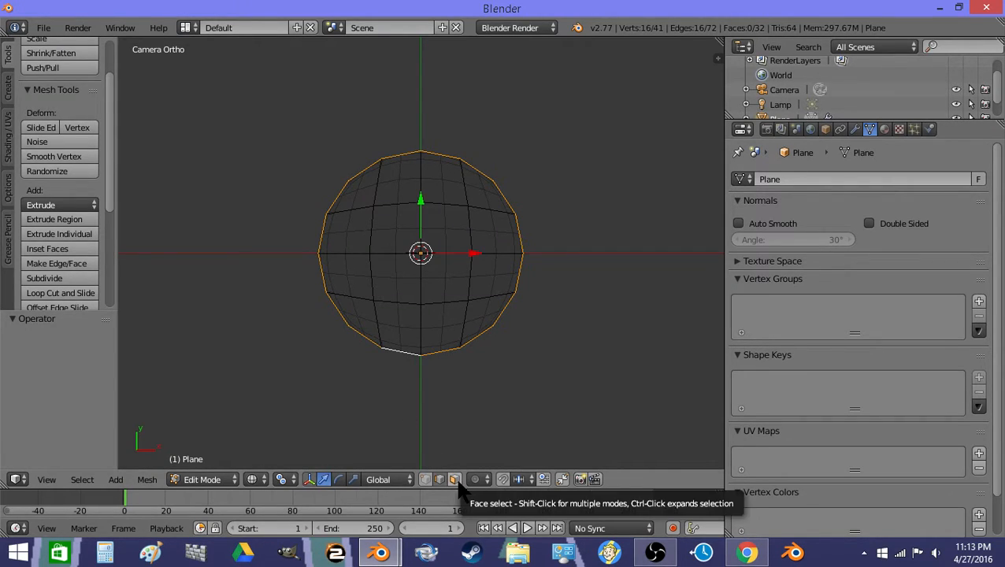
middle_drag(388, 352, 447, 280)
key(s)
key(shift+z)
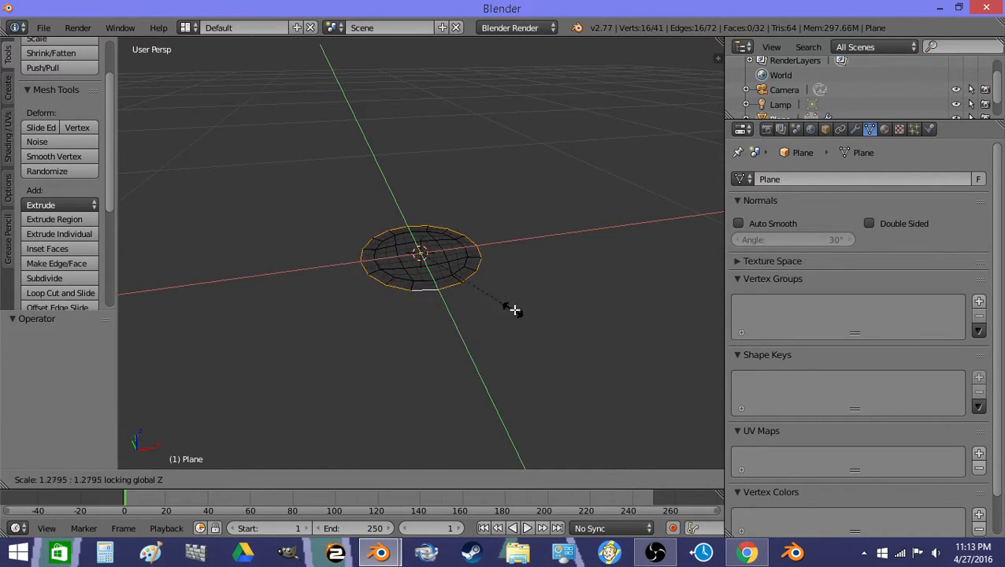
click(539, 333)
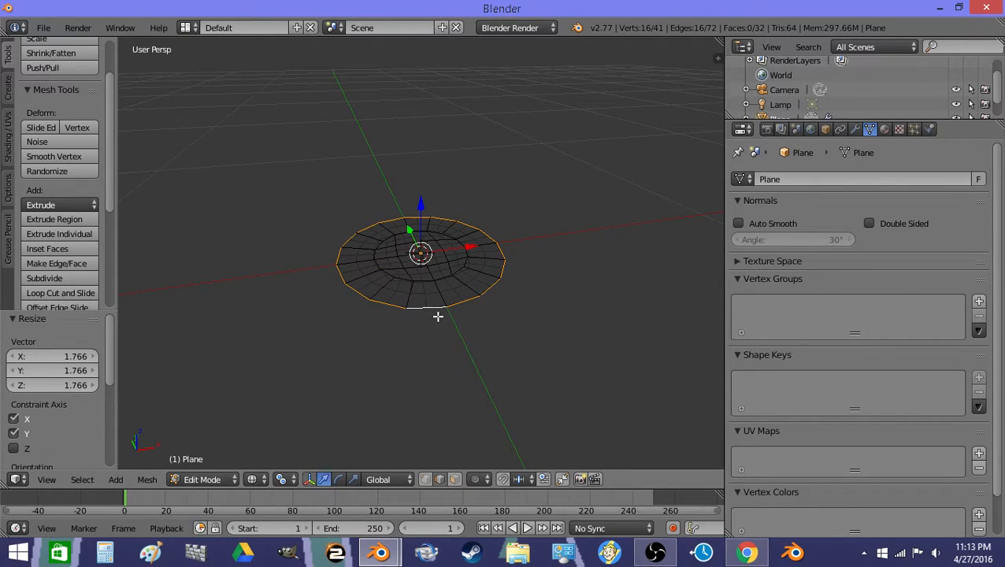
Select the outer ring of faces, switch to edge selection and remove the outer and inner loop edges from the selection.
click(454, 479)
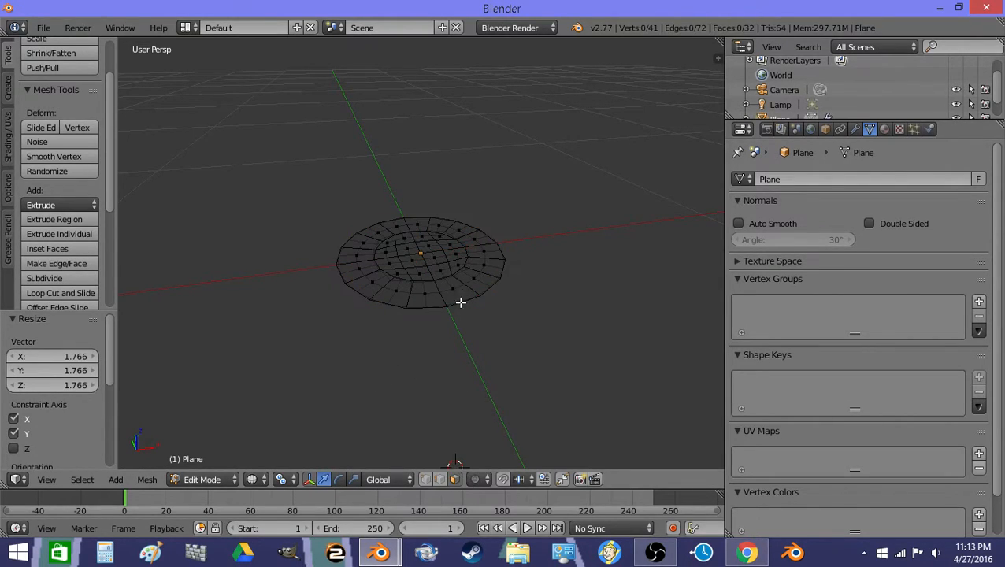
alt+right_click(442, 296)
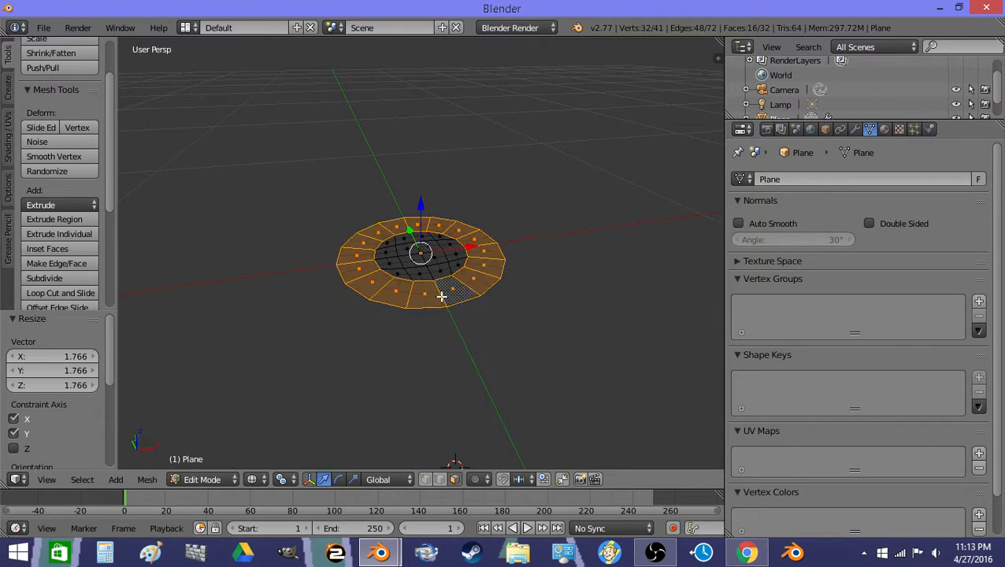
click(440, 480)
alt+shift+right_click(428, 307)
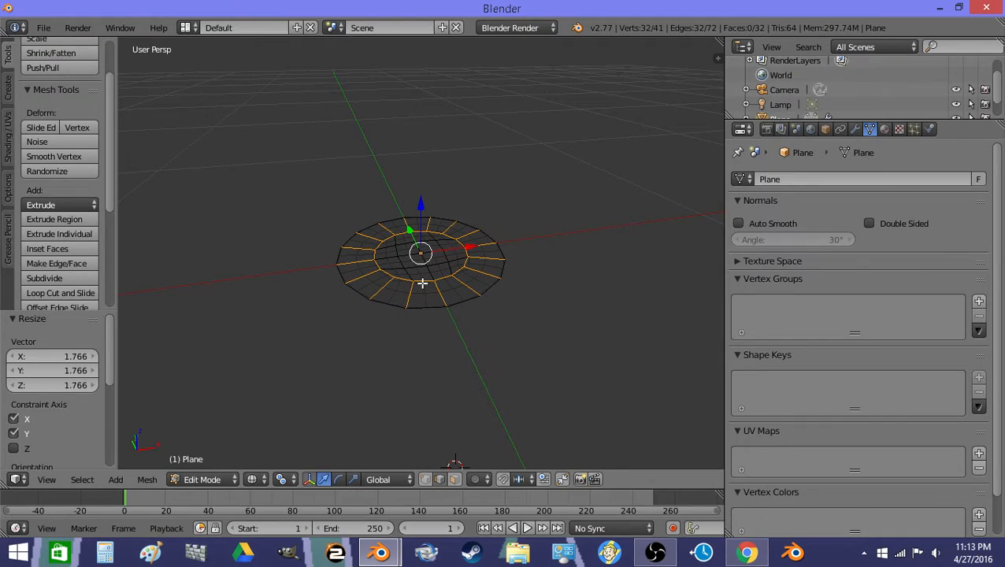
alt+shift+right_click(422, 282)
alt+shift+right_click(384, 265)
alt+shift+right_click(404, 282)
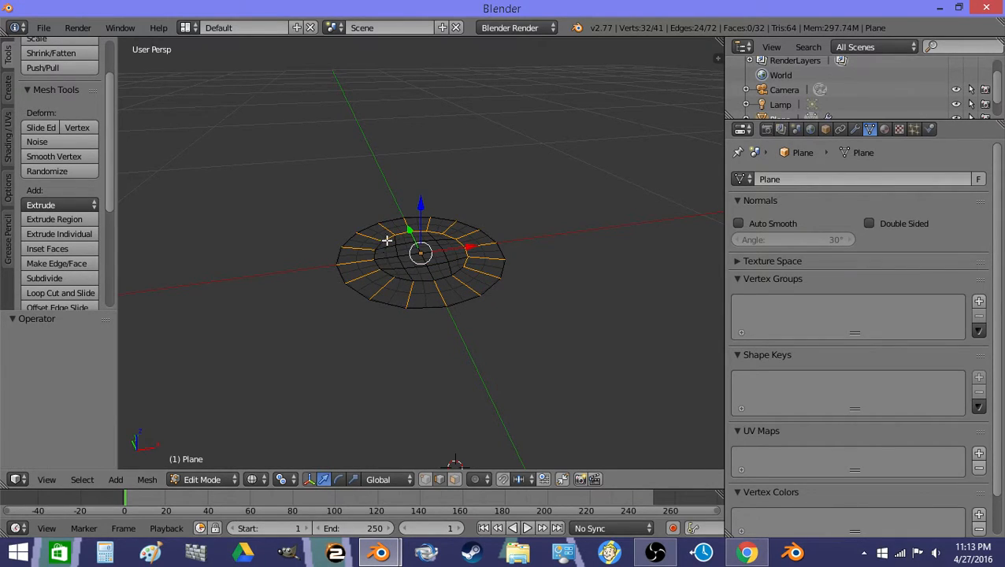
alt+shift+right_click(453, 253)
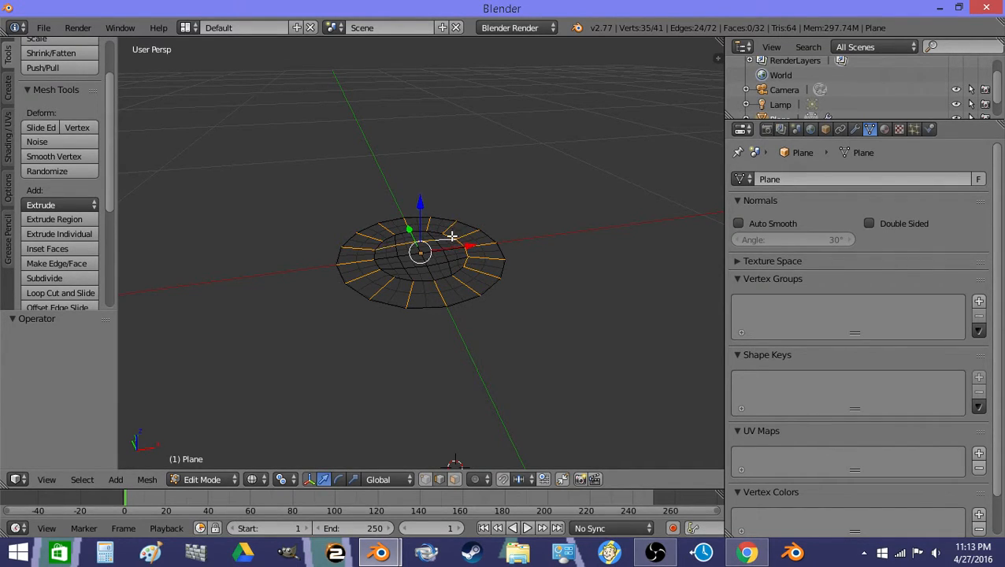
Leave only the radial edges of the outer ring selected and split the mesh along them.
key(z)
key(ctrl+z)
scroll(459, 232, up, 3)
middle_drag(459, 232, 476, 271)
scroll(476, 272, up, 2)
key(z)
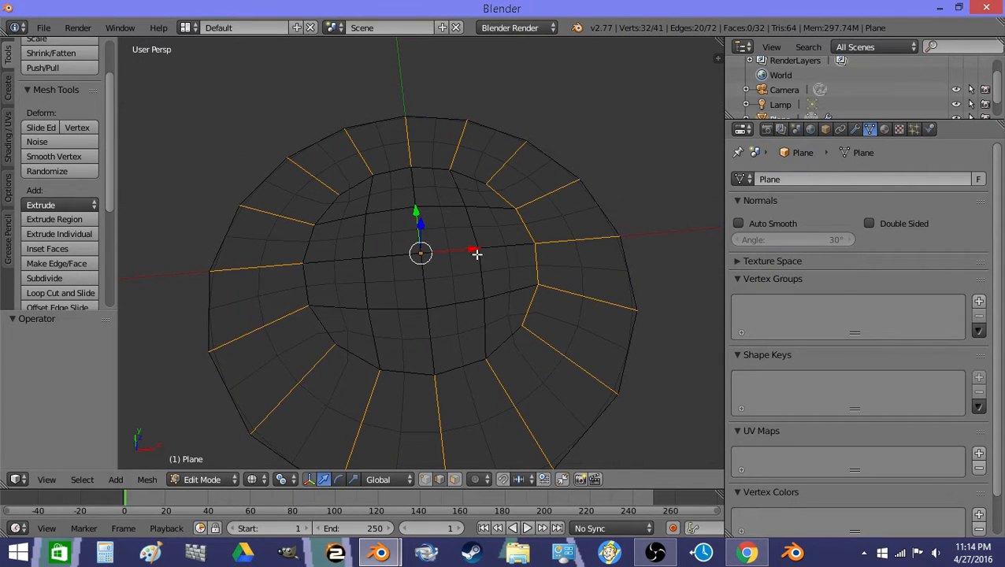
key(c)
mouse_move(498, 201)
middle_down()
mouse_move(524, 231)
mouse_move(522, 305)
mouse_move(462, 298)
middle_up()
key(Escape)
scroll(463, 301, down, 3)
scroll(462, 298, up, 2)
key(z)
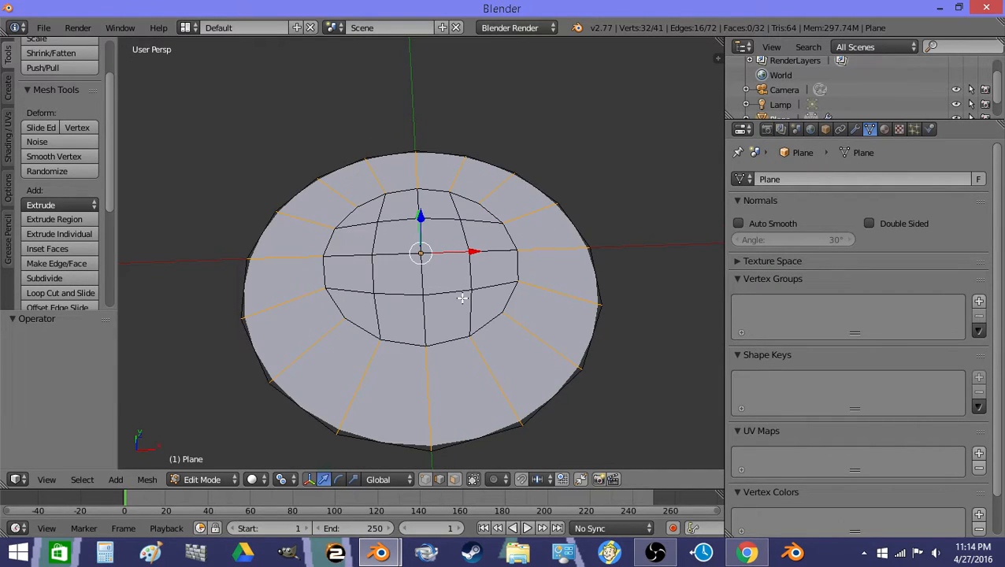
key(ctrl+e)
click(462, 299)
key(Tab)
key(Tab)
scroll(426, 381, down, 1)
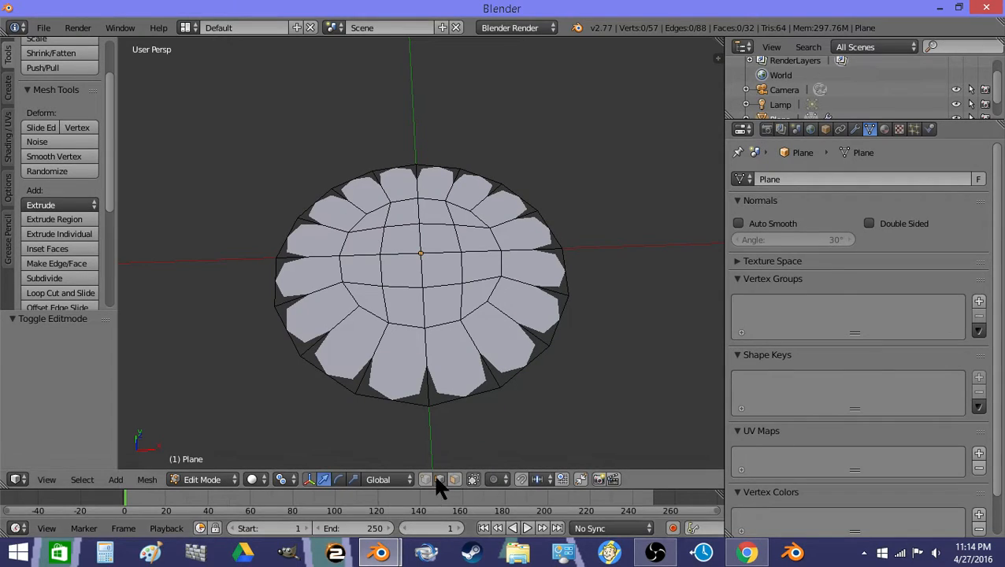
Select all 16 outer rim edges and scale each around its own origin to about 0.258 to form spikes.
right_click(479, 391)
shift+right_click(517, 381)
shift+right_click(562, 334)
shift+right_click(568, 284)
shift+right_click(561, 239)
shift+right_click(522, 192)
shift+right_click(459, 174)
key(ctrl+z)
shift+right_click(471, 169)
shift+right_click(422, 158)
shift+right_click(392, 168)
shift+right_click(346, 177)
shift+right_click(313, 202)
shift+right_click(289, 234)
shift+right_click(277, 280)
shift+right_click(287, 345)
shift+right_click(334, 381)
shift+right_click(390, 391)
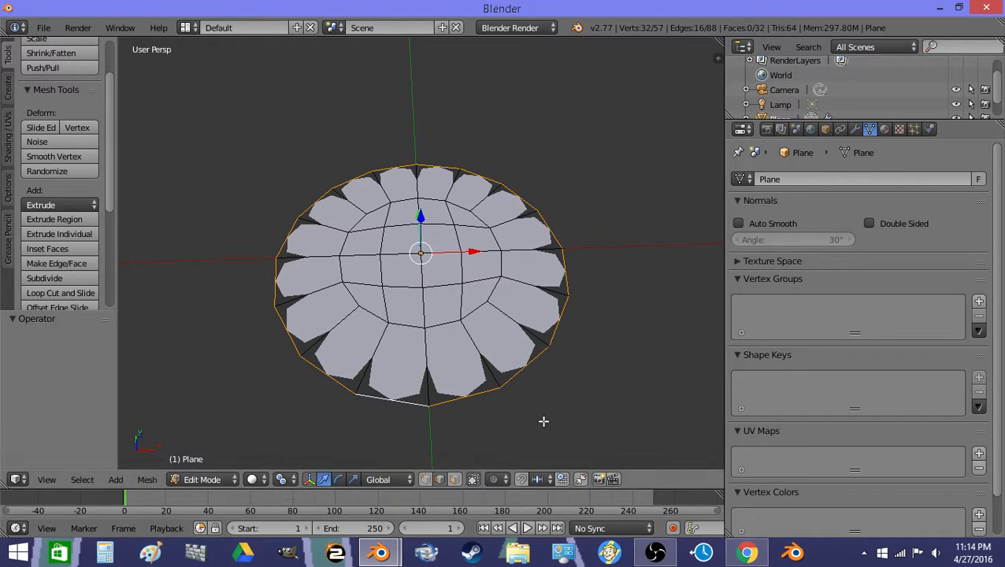
key(s)
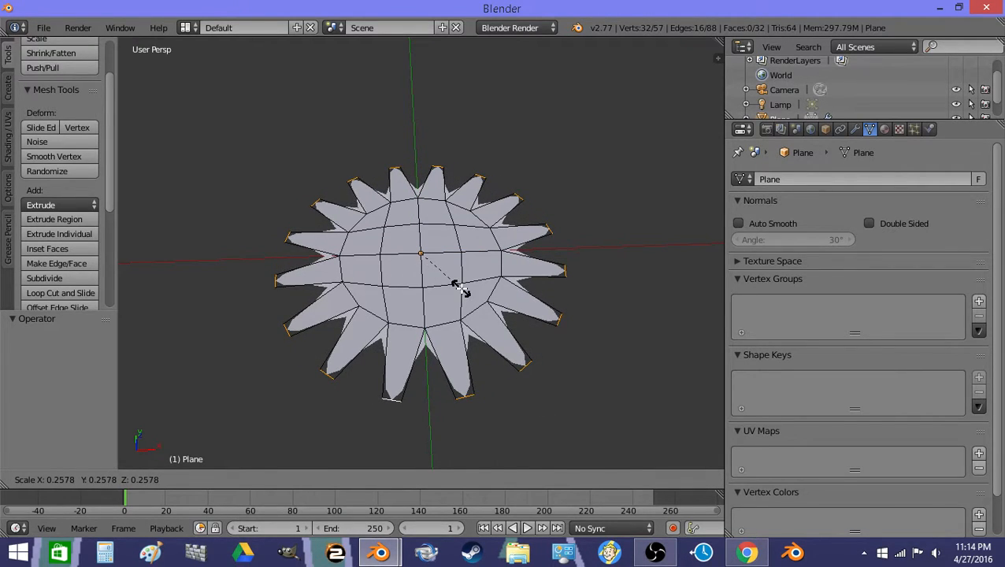
click(462, 290)
key(Tab)
key(a)
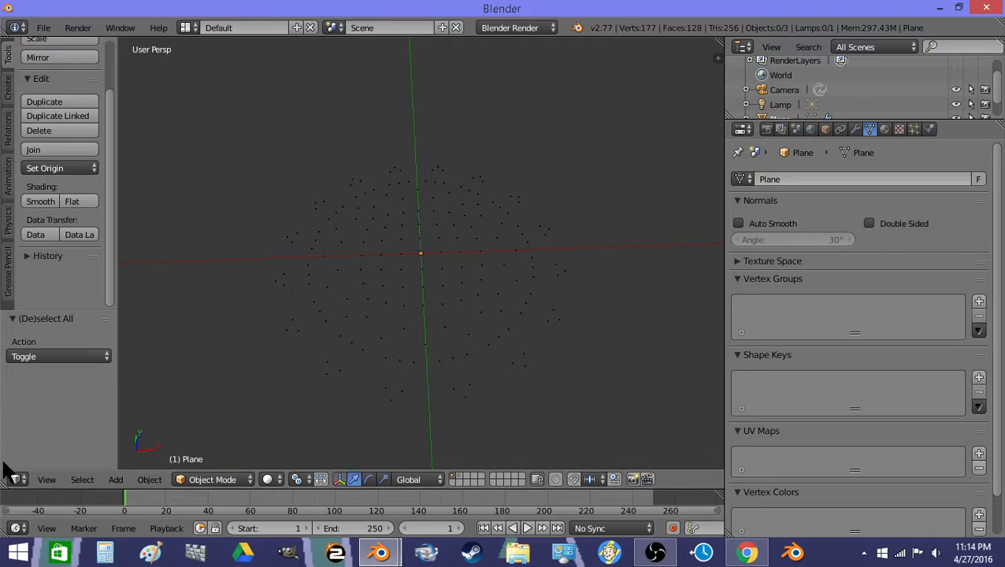
Return to the camera view, render a still image of the spiked disc and close the render.
click(37, 477)
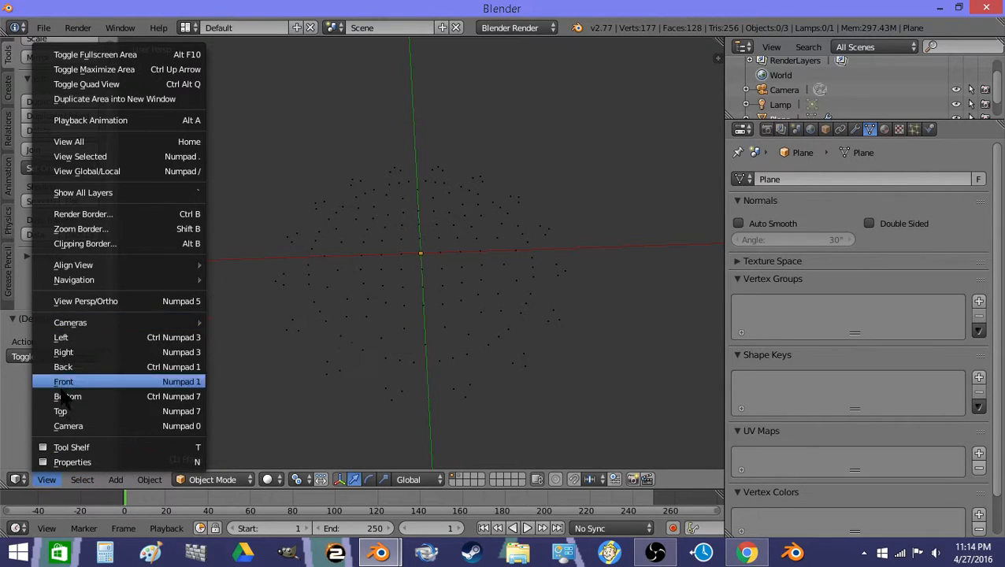
click(68, 425)
scroll(364, 319, down, 8)
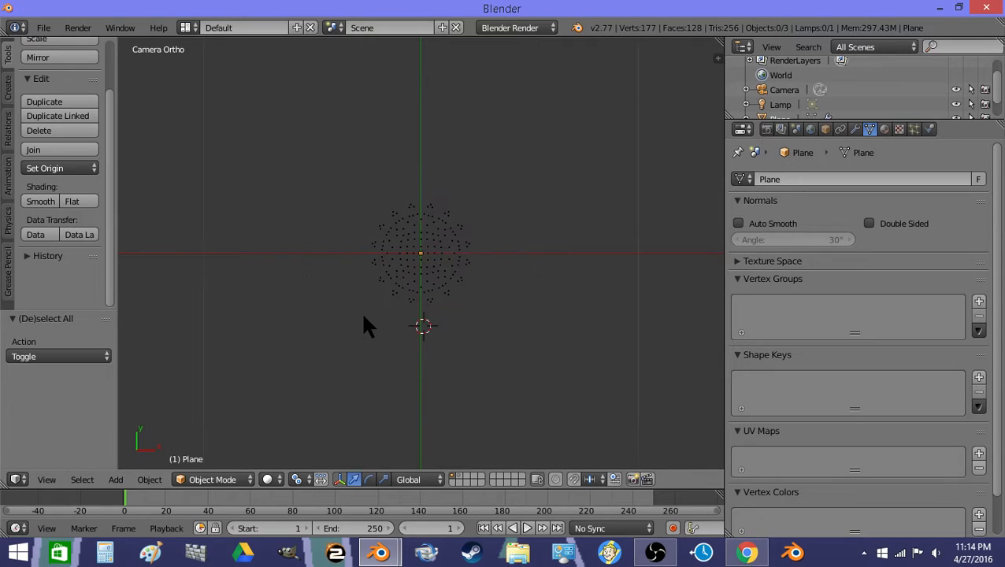
scroll(364, 318, down, 2)
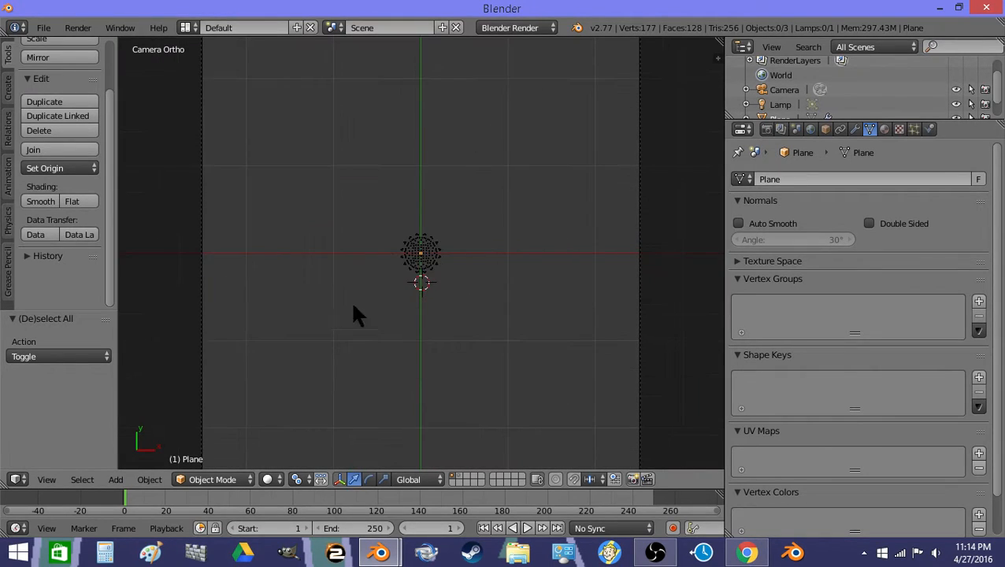
click(82, 26)
click(98, 48)
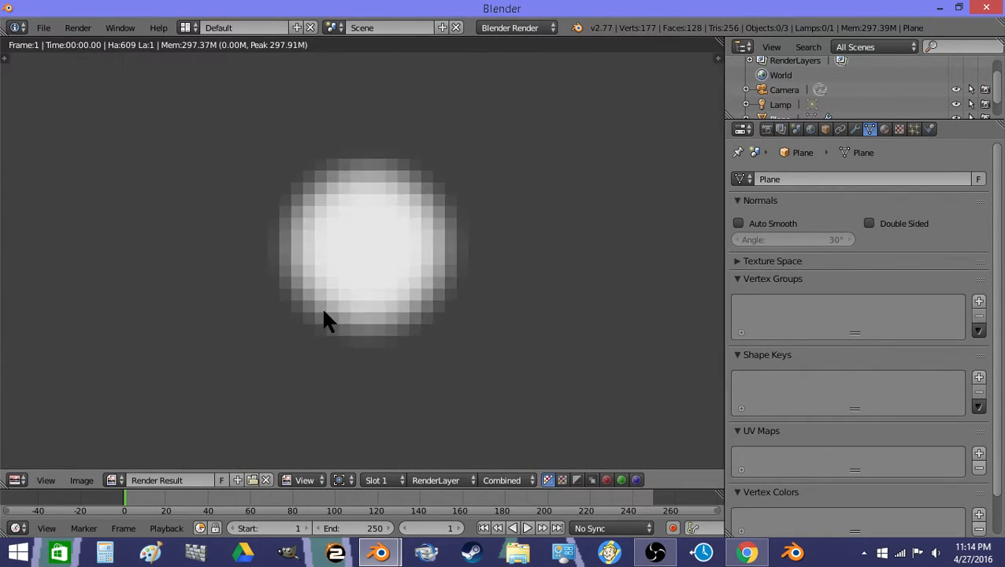
key(Escape)
scroll(354, 334, up, 2)
right_click(437, 259)
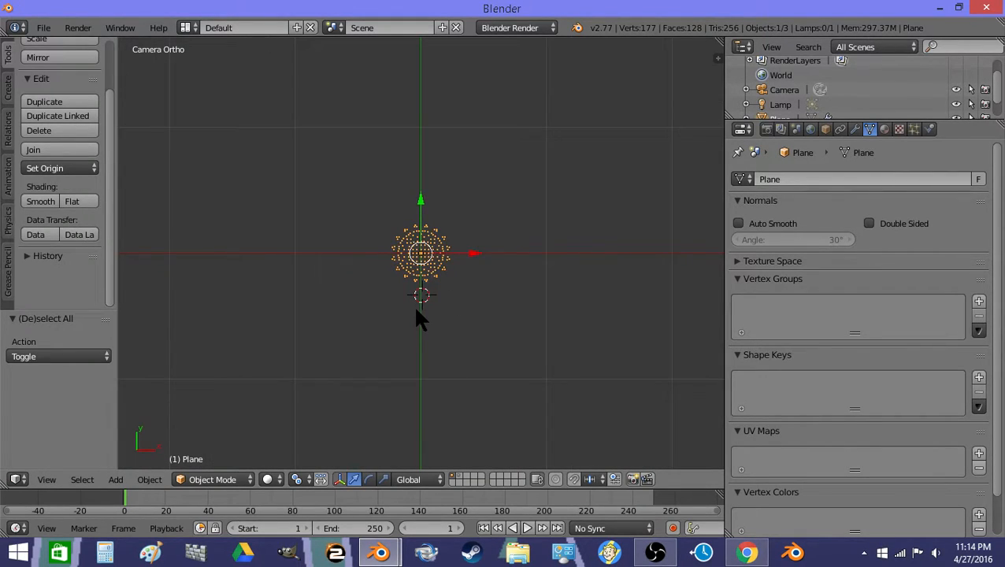
key(Tab)
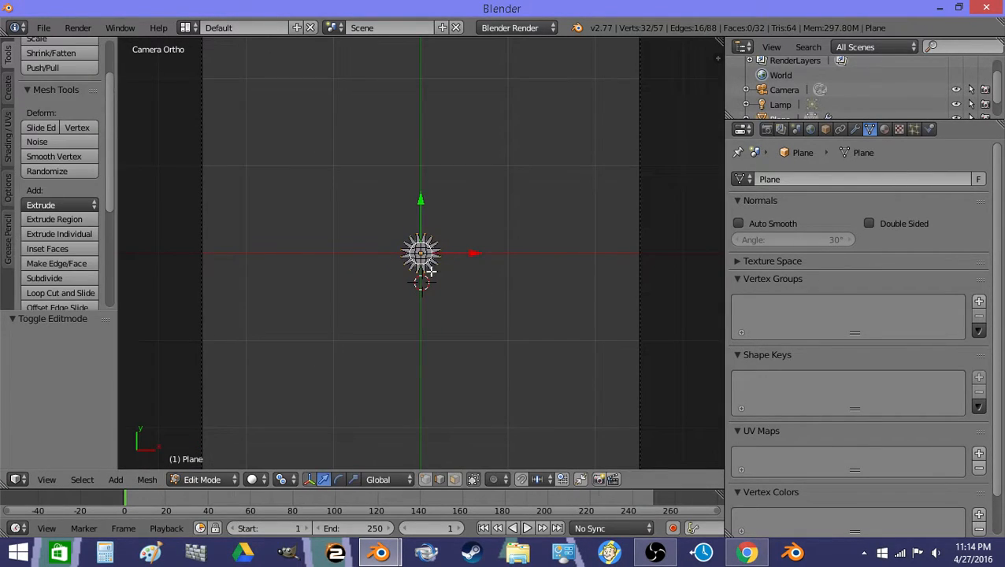
key(s)
click(500, 304)
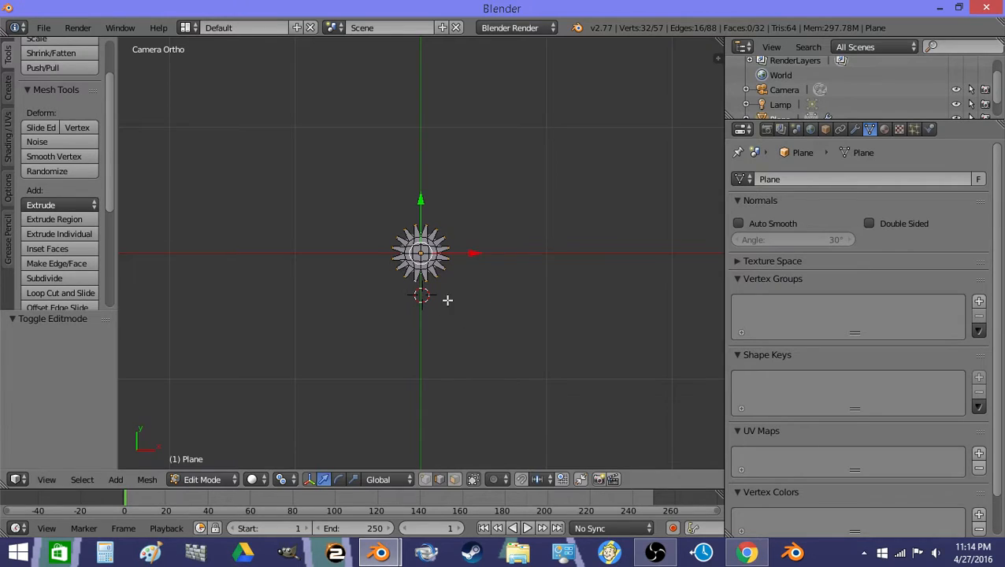
scroll(435, 272, down, 3)
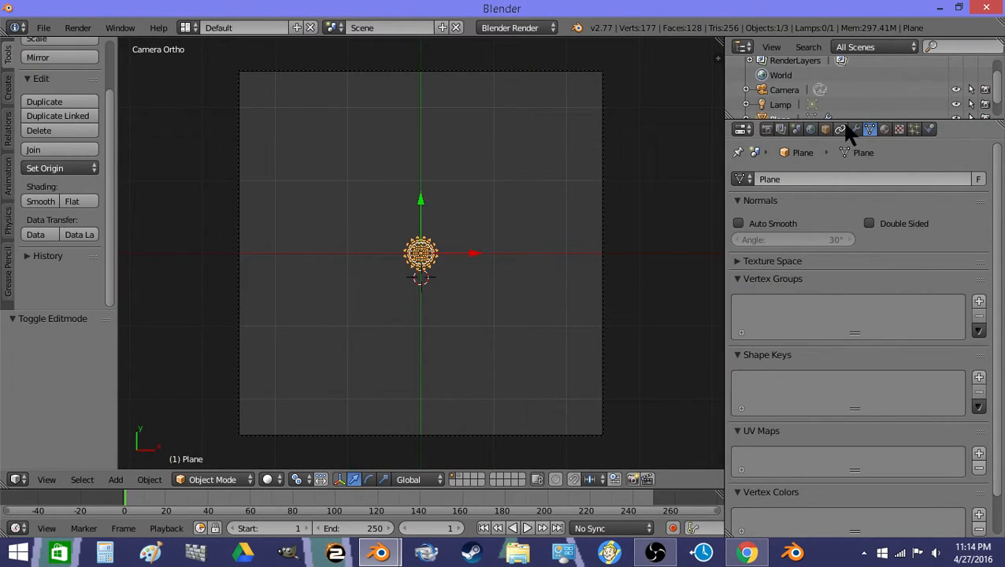
Set the disc's halo material size to 0.1.
click(884, 129)
click(911, 405)
text(0.1)
key(Return)
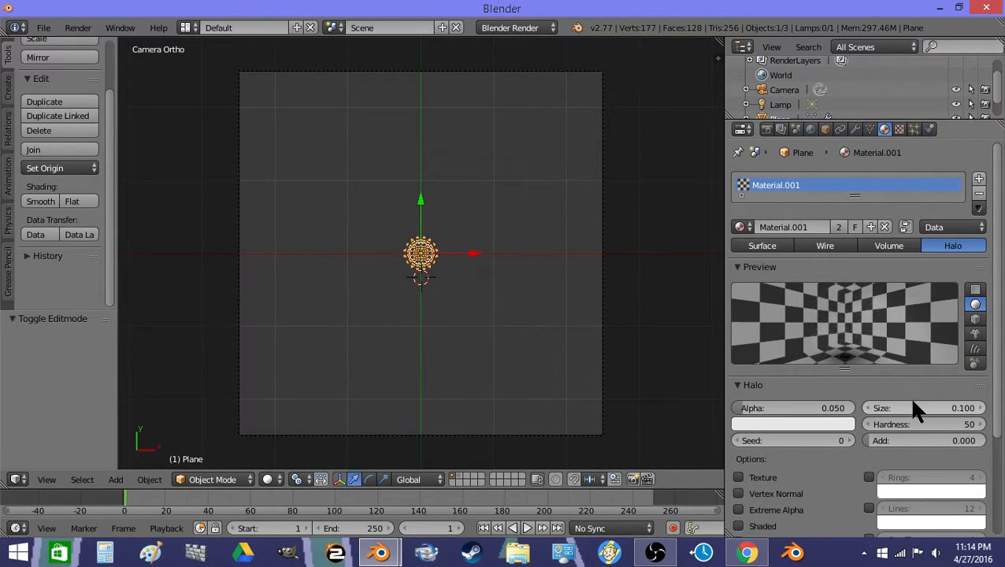
Render a still image with the smaller halo size, examine it up close and return to the 3D view.
scroll(276, 153, up, 3)
click(72, 27)
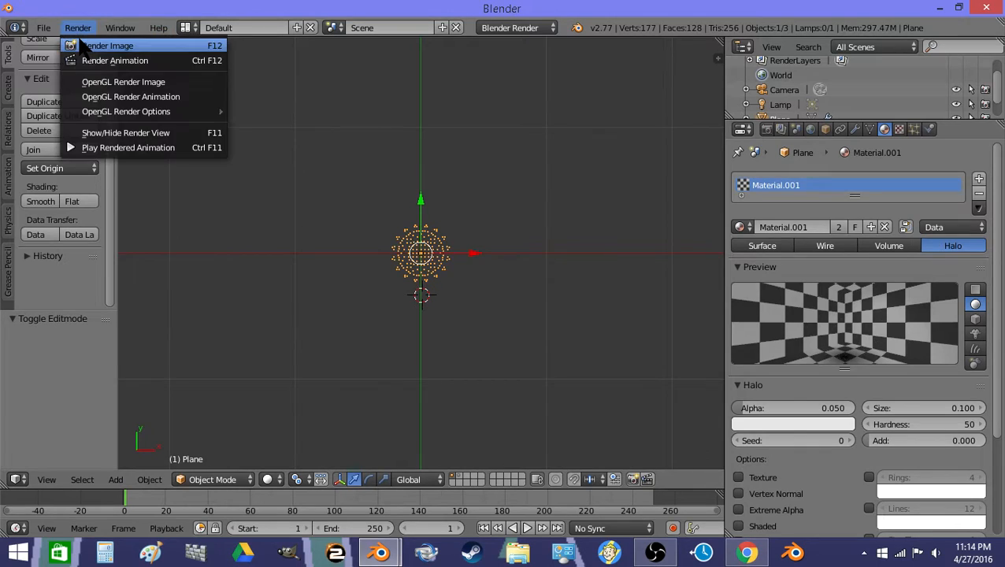
click(71, 45)
scroll(376, 272, up, 4)
scroll(376, 271, down, 5)
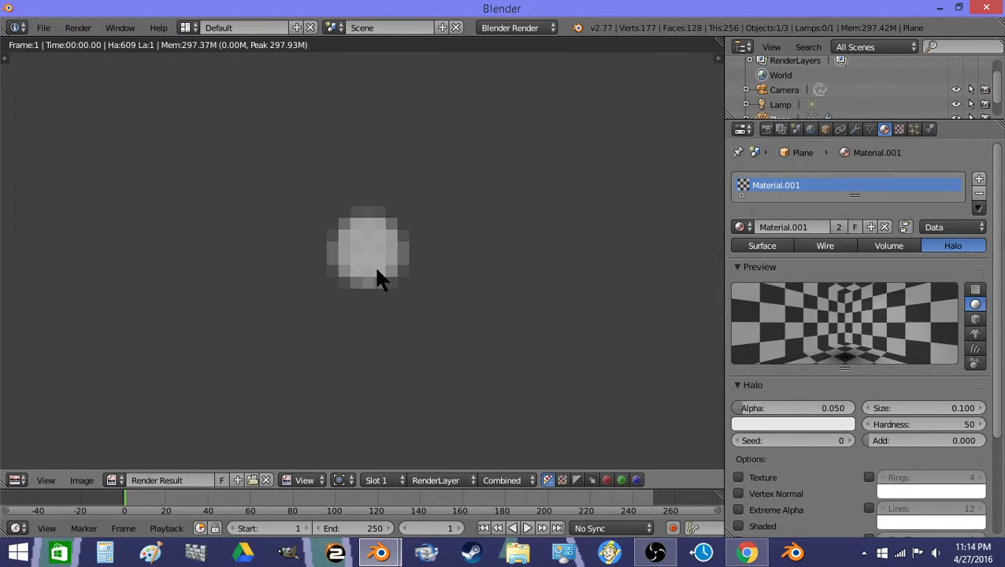
scroll(376, 272, up, 4)
key(Escape)
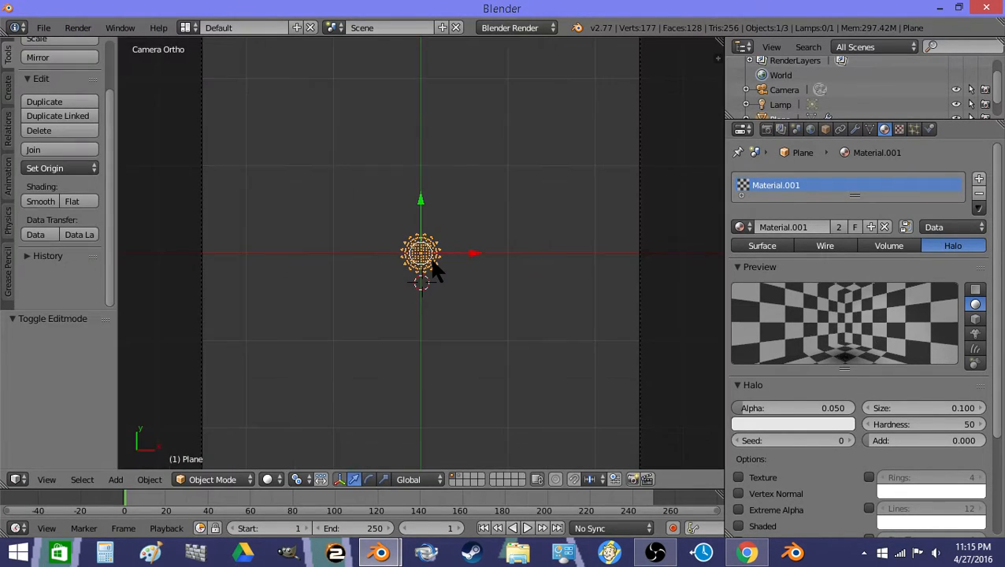
Set the scene's render resolution to 256 × 256 px with the camera selected.
right_click(600, 253)
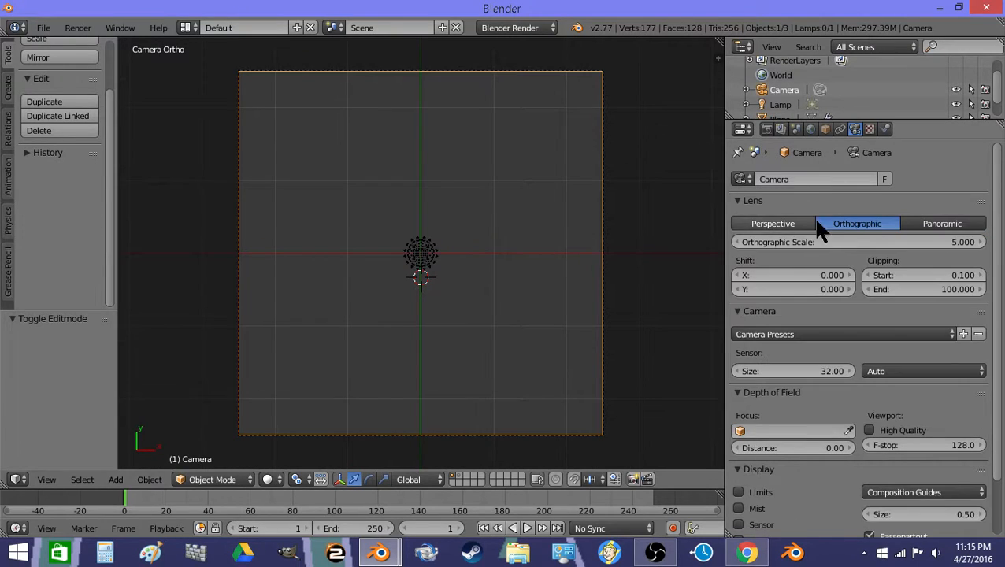
click(768, 130)
click(783, 293)
text(256)
key(Tab)
text(256)
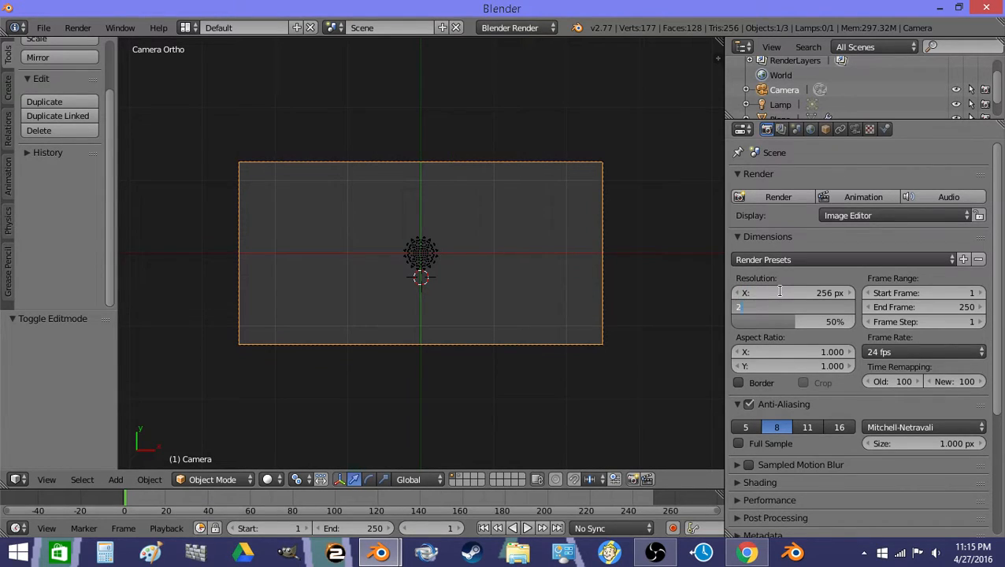
key(Return)
Render a still image of the spiked disc at the new resolution, examine it and return to the 3D view.
click(77, 28)
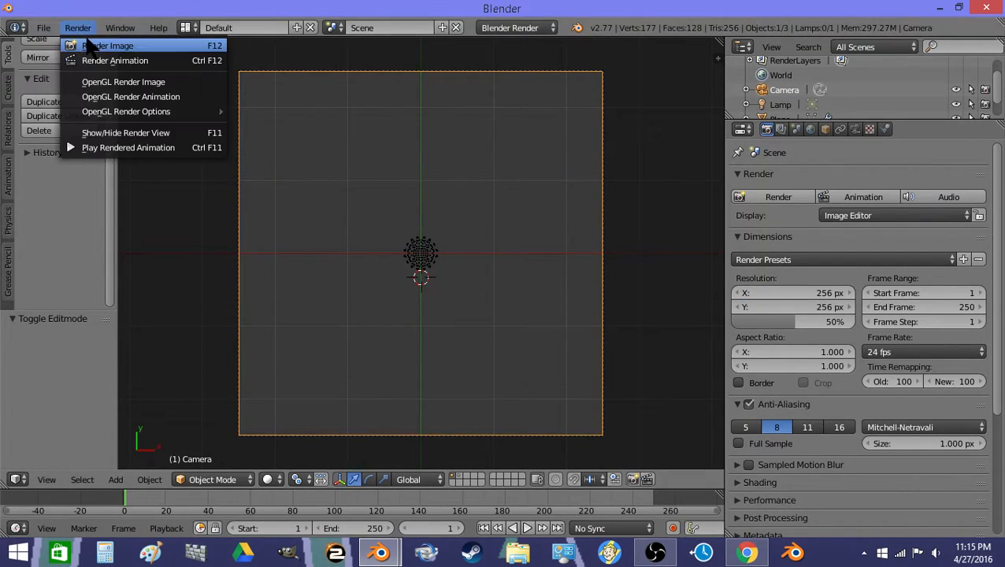
click(94, 45)
scroll(373, 280, up, 2)
key(Escape)
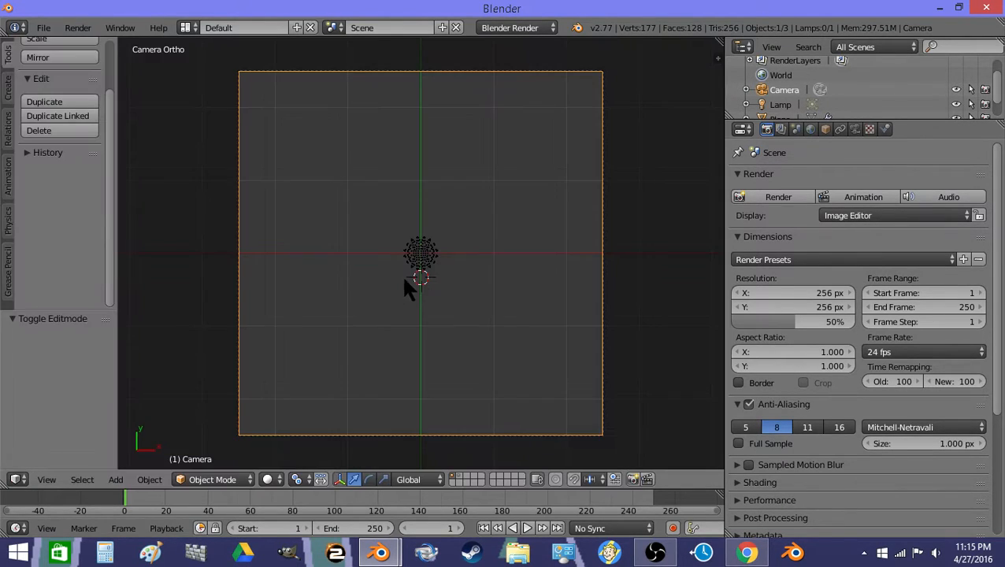
Scale the disc's 16 outer edges outward around their common centre to lengthen the spikes, and set the Subsurf modifier's view subdivisions to 2.
right_click(426, 264)
scroll(427, 262, up, 5)
key(Tab)
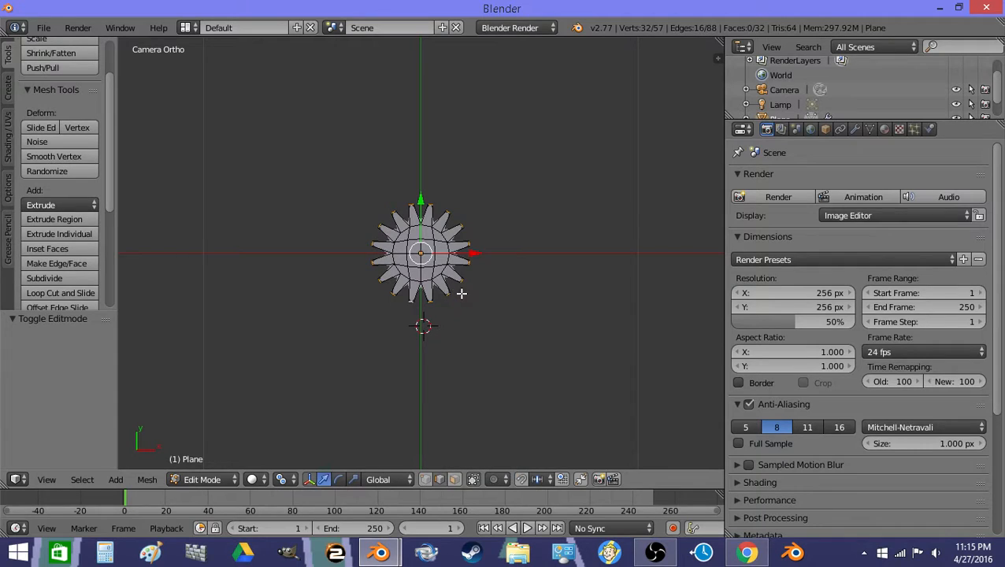
key(s)
key(Escape)
click(285, 480)
click(333, 462)
key(s)
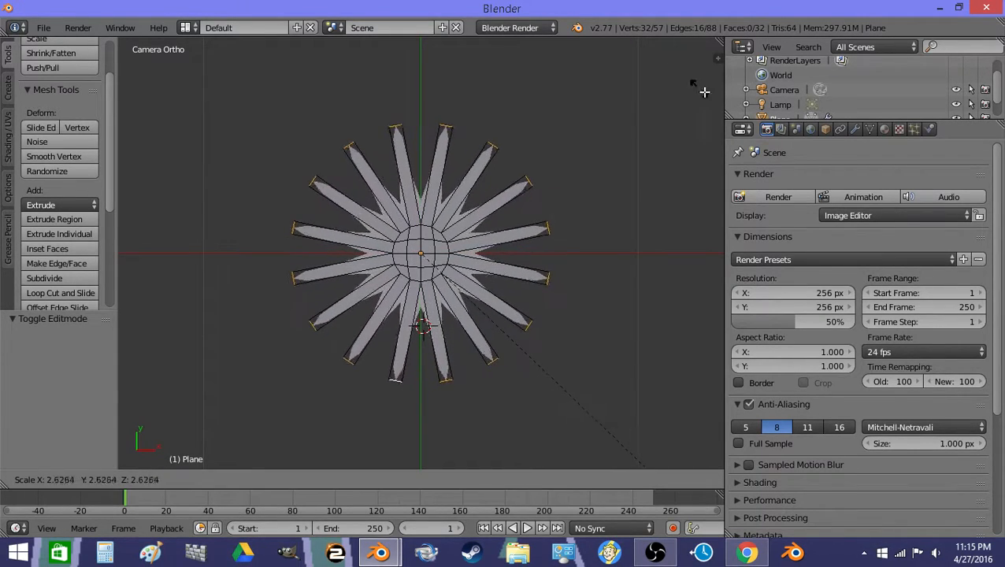
click(190, 170)
key(Tab)
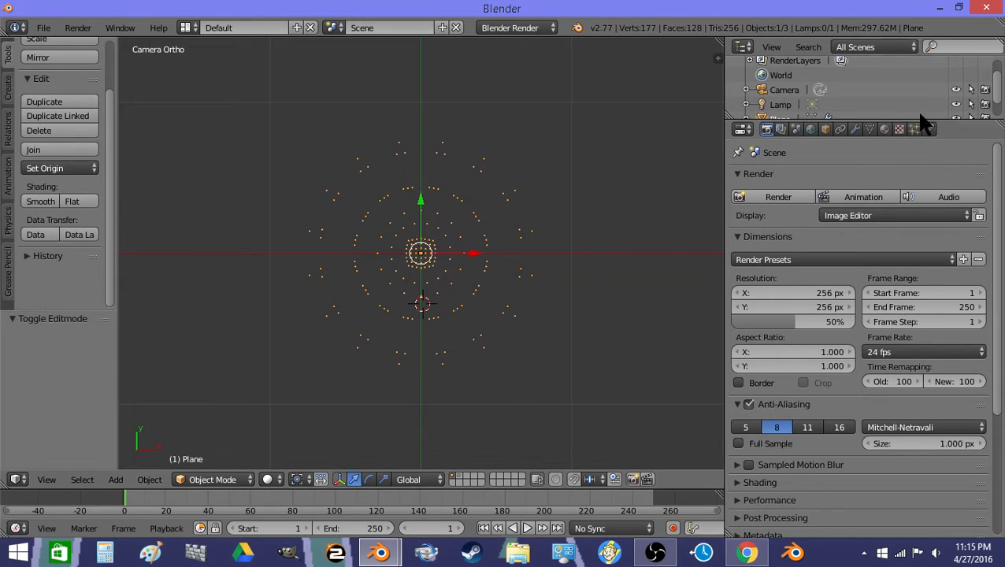
click(853, 129)
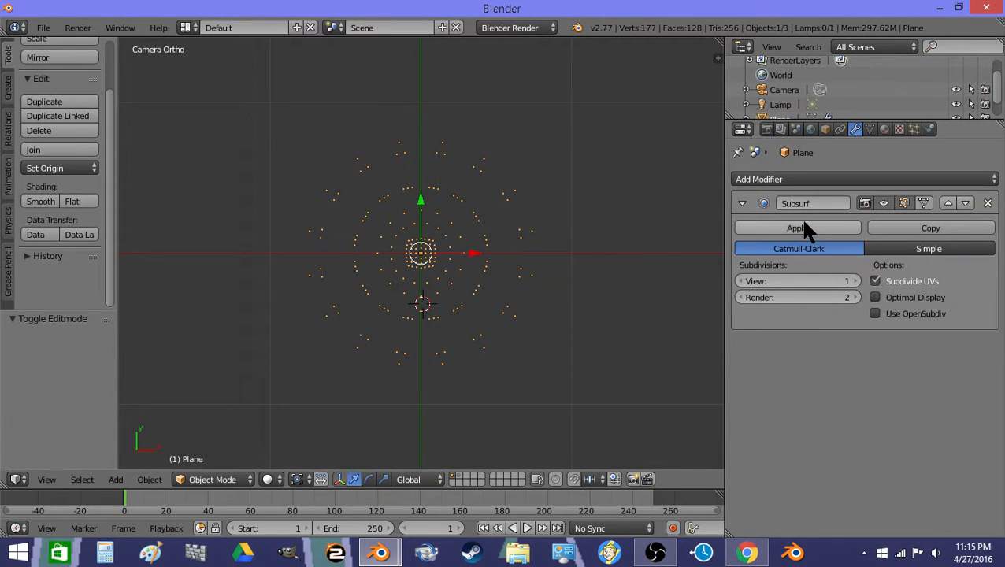
click(855, 280)
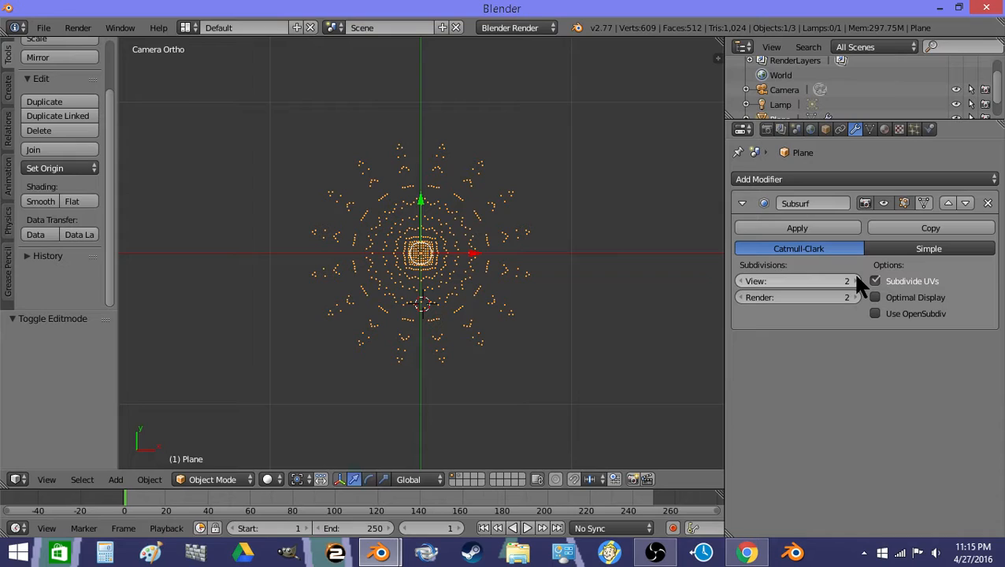
Try a halo alpha of 0.001 on the spiked disc's material, render a test image and close it.
click(884, 129)
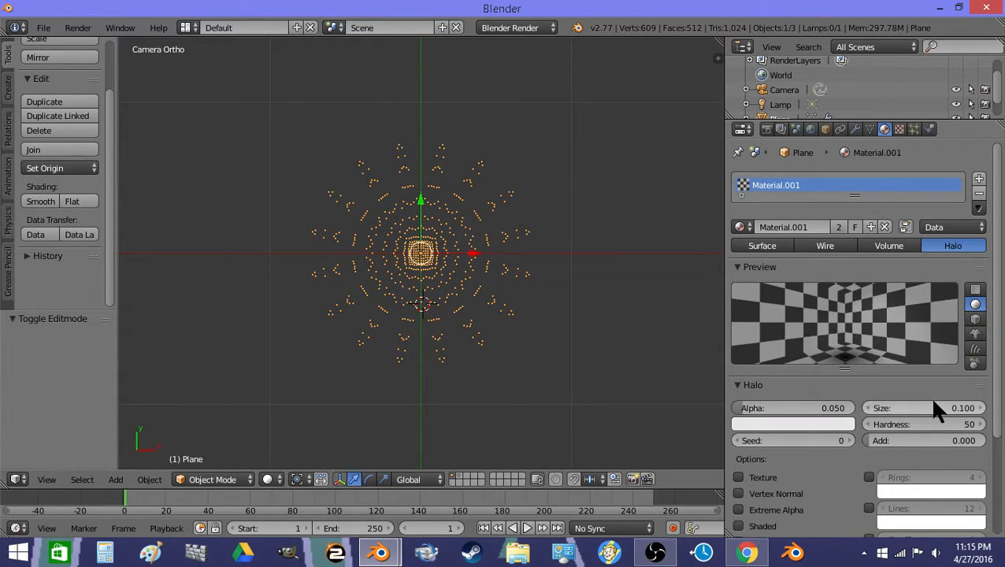
mouse_move(835, 409)
mouse_down()
mouse_move(772, 410)
mouse_move(836, 416)
mouse_up()
click(78, 28)
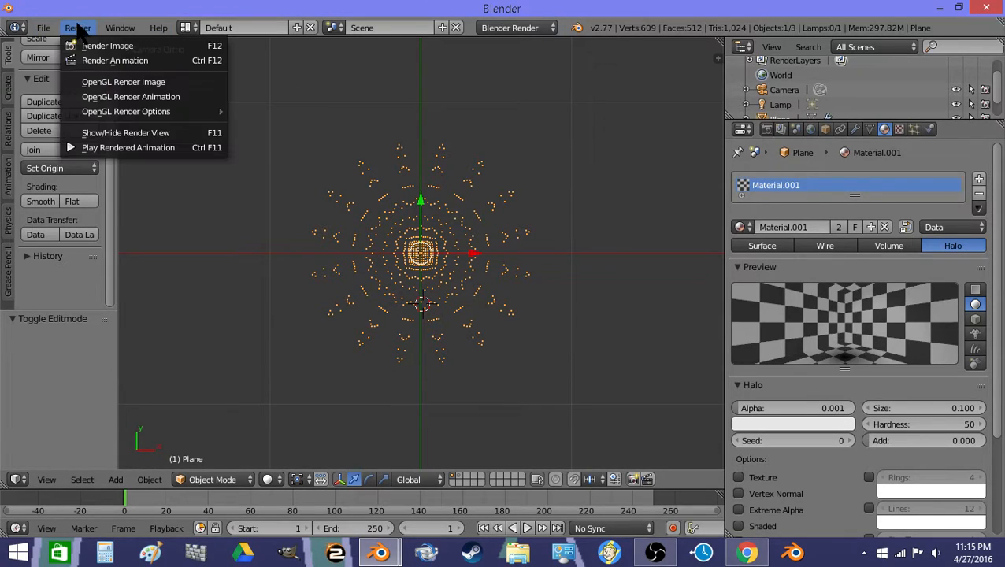
click(85, 44)
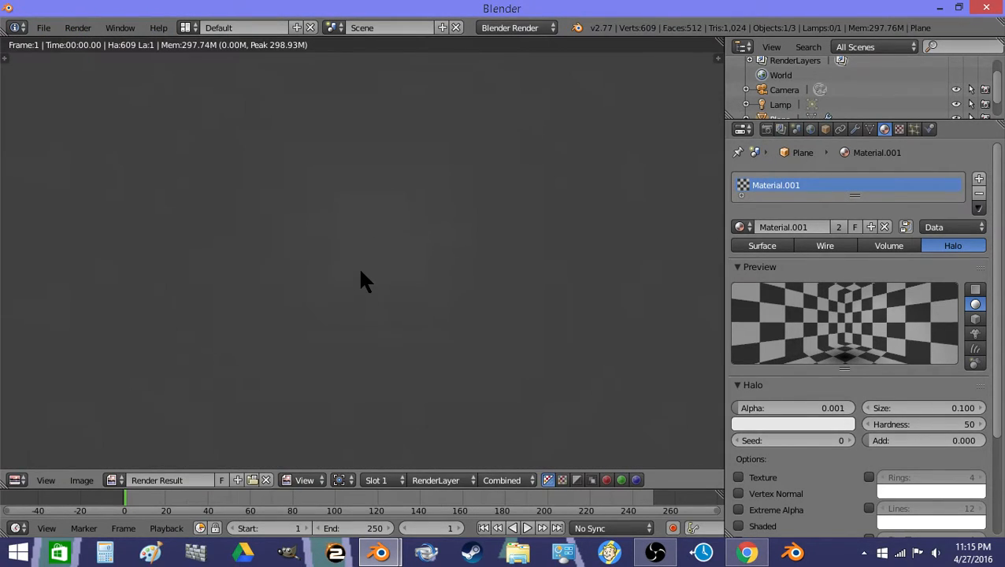
key(Escape)
Set the halo material's alpha to 0.05, render a still image of the long-spiked disc and close it after examining it.
click(795, 408)
key(BackSpace)
text(0.05)
key(Return)
click(93, 33)
click(97, 45)
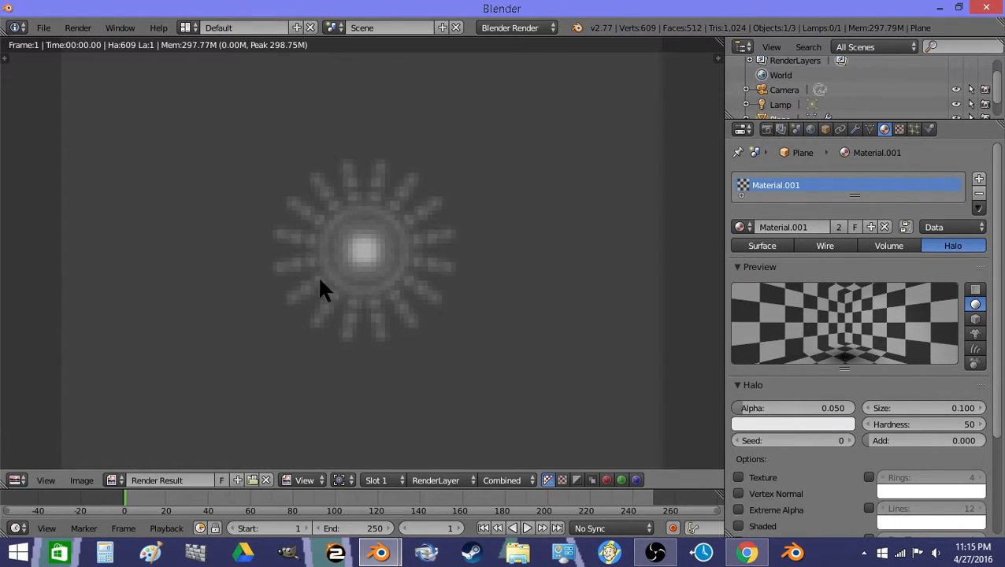
scroll(364, 258, down, 1)
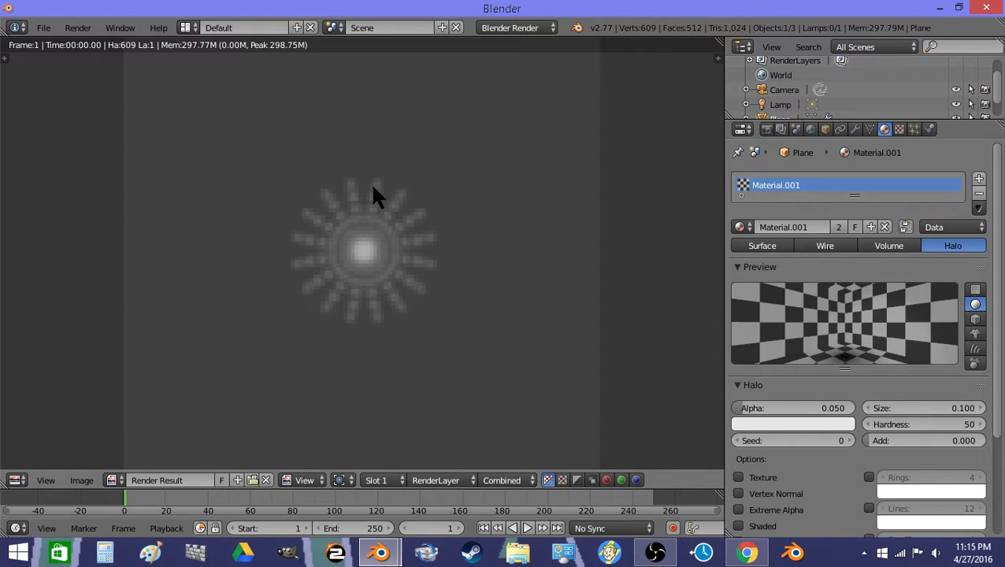
key(Escape)
Separate the selected outer tip edges of the spikes into their own object and return to Object Mode.
key(Tab)
key(Tab)
key(Tab)
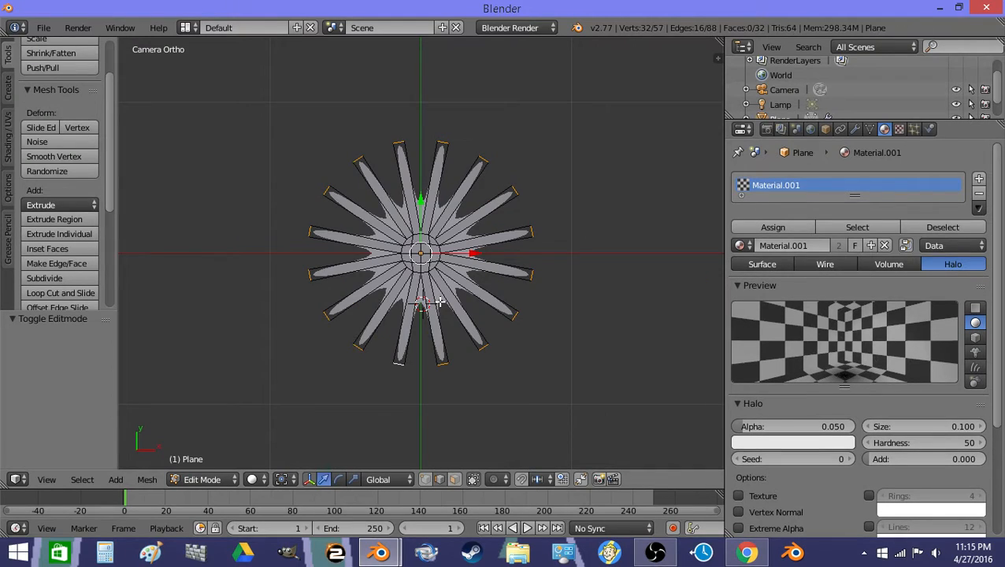
key(p)
click(439, 302)
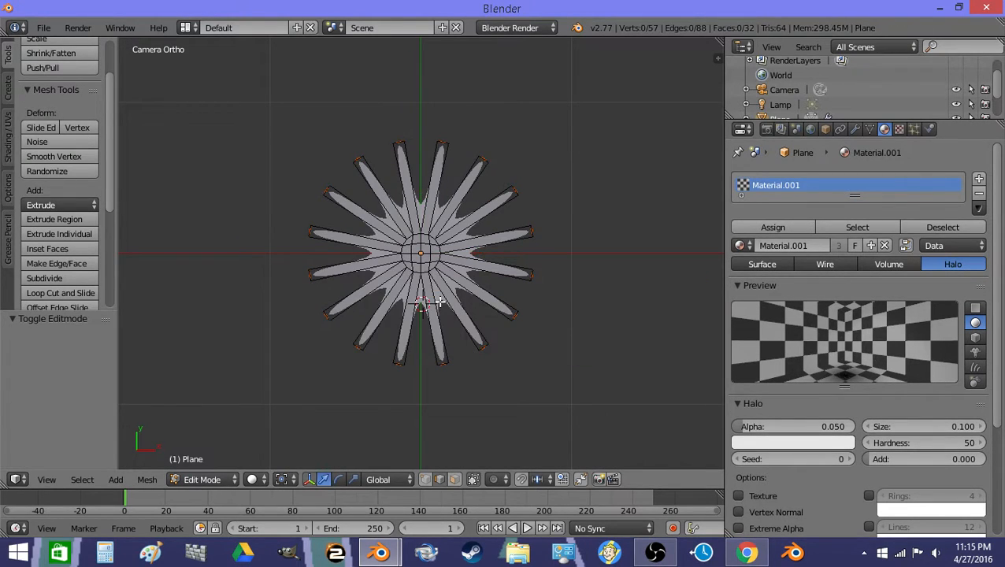
key(Tab)
Select the separated spike tips, make their material a single-user copy and change its halo color to red.
right_click(437, 297)
key(g)
right_click(450, 294)
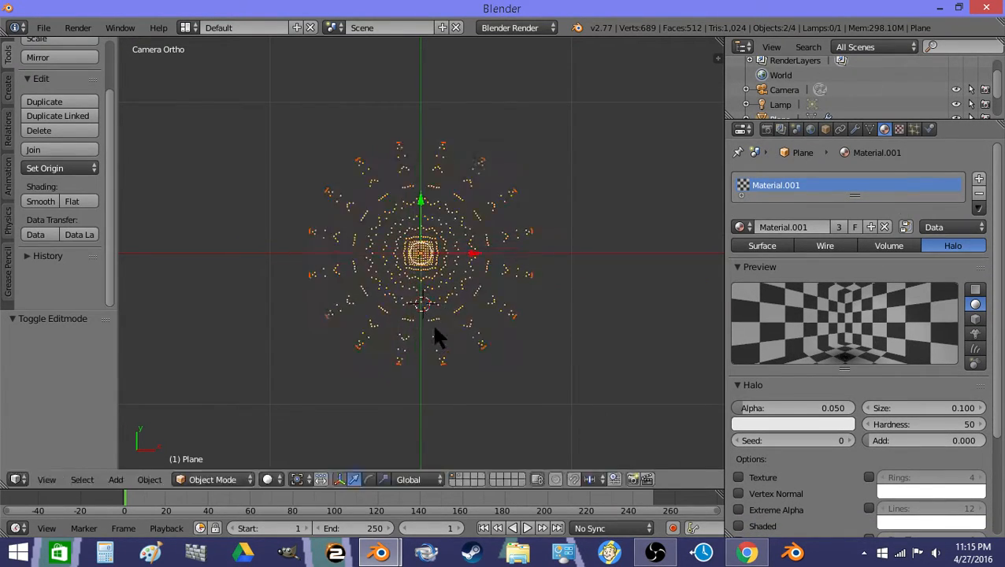
key(g)
right_click(437, 344)
right_click(443, 366)
key(g)
right_click(444, 374)
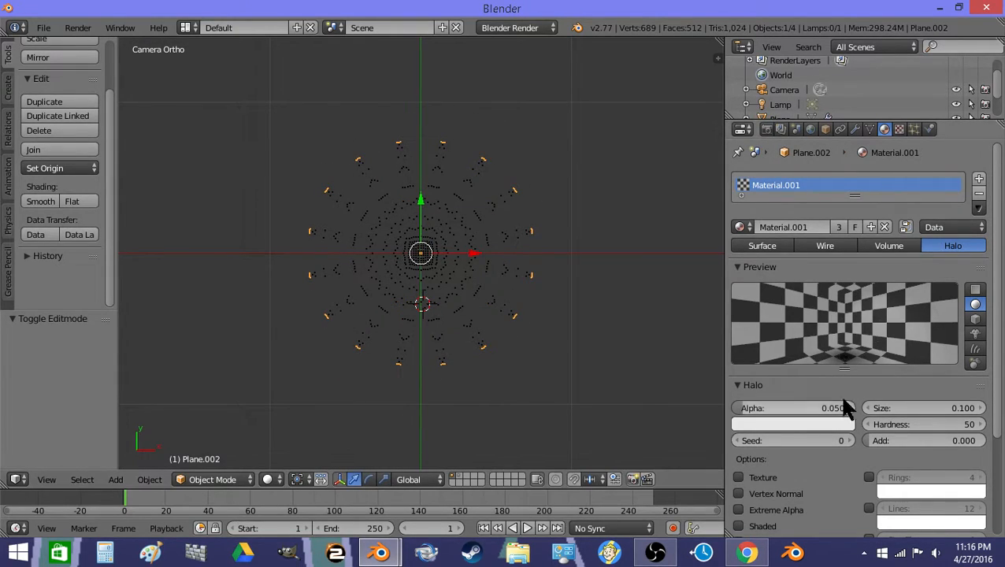
click(837, 226)
click(812, 425)
drag(791, 285, 791, 329)
Render a still image of the disc with the red spike tips, examine it and return to the 3D view.
click(78, 27)
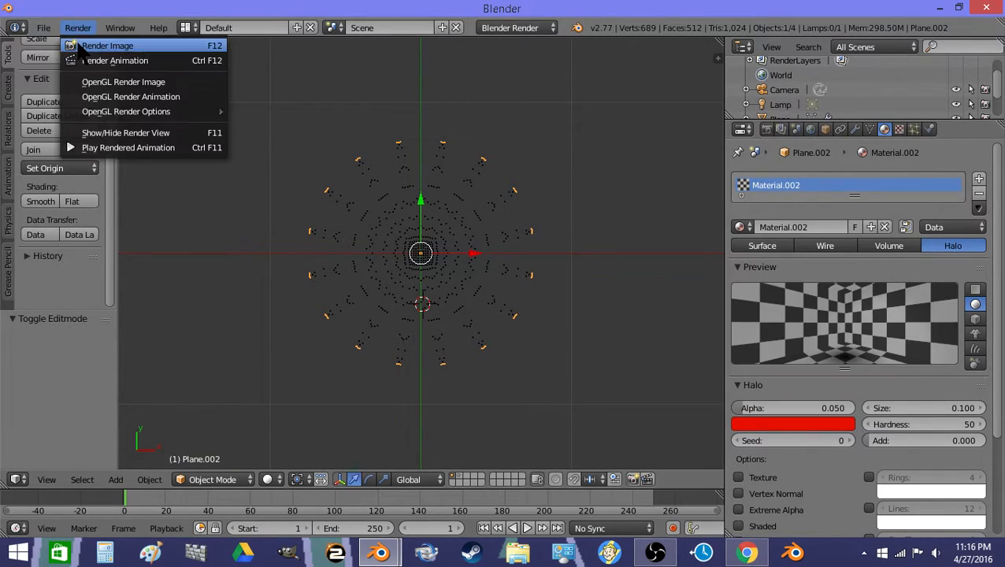
click(95, 46)
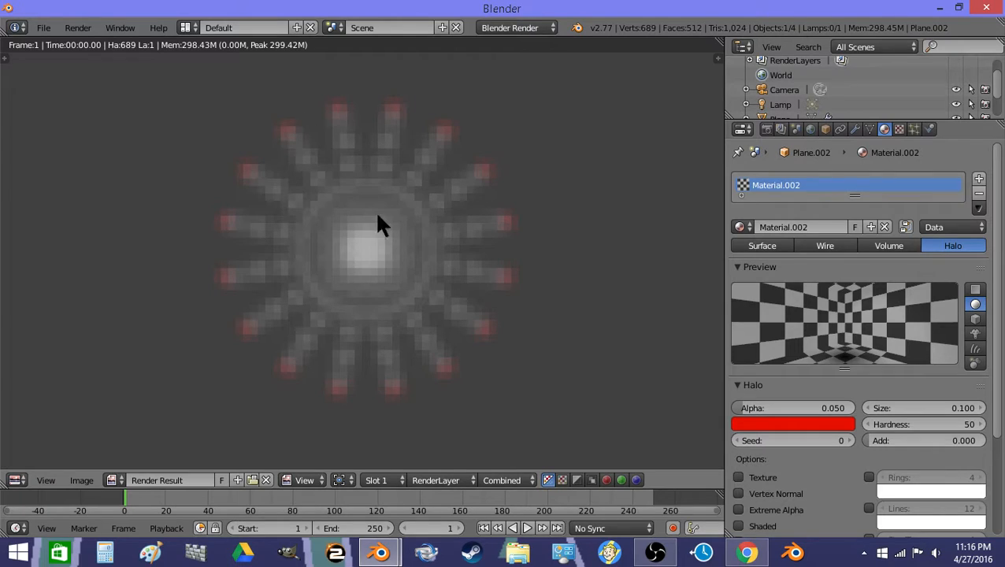
key(Escape)
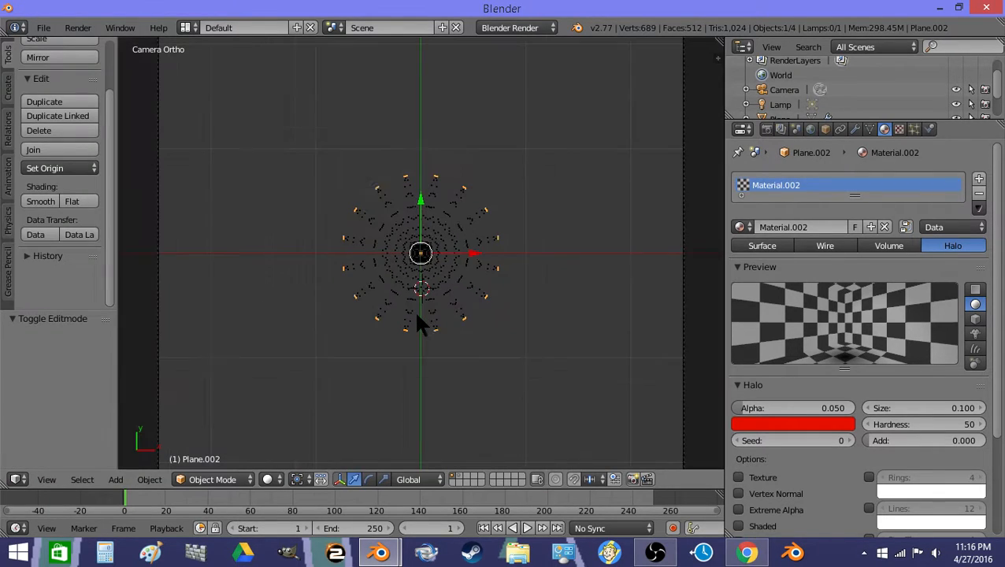
Examine the spiked disc and its separate tips within the camera frame and from an angle, ending in the camera view.
key(a)
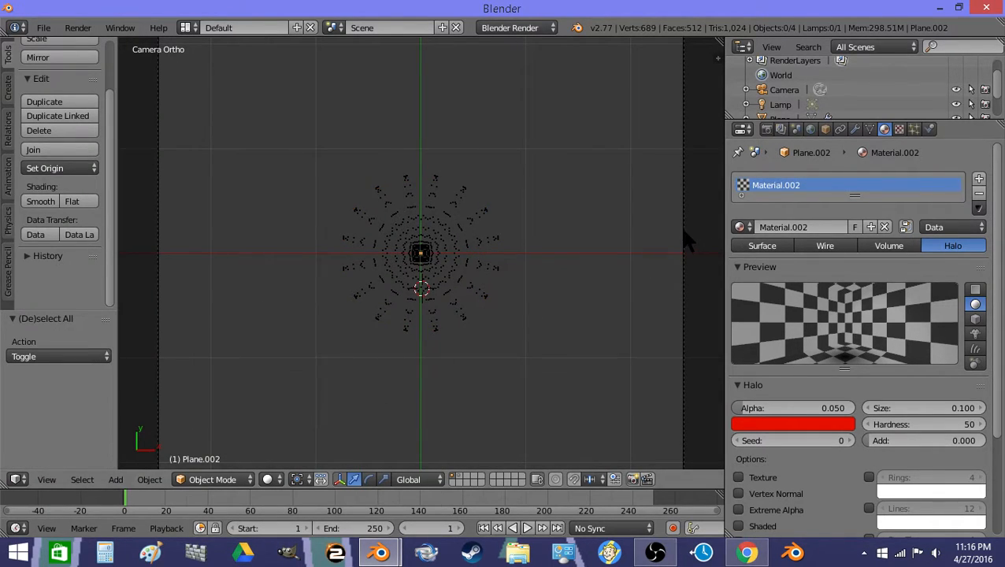
right_click(682, 227)
scroll(356, 301, down, 1)
scroll(354, 291, down, 1)
scroll(354, 291, up, 2)
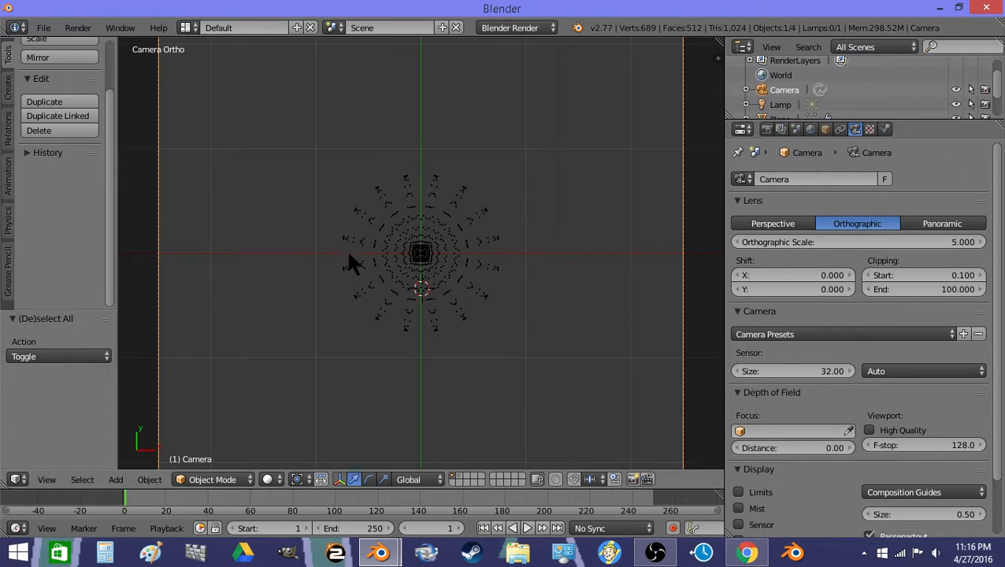
scroll(373, 284, up, 1)
scroll(373, 283, down, 1)
right_click(441, 315)
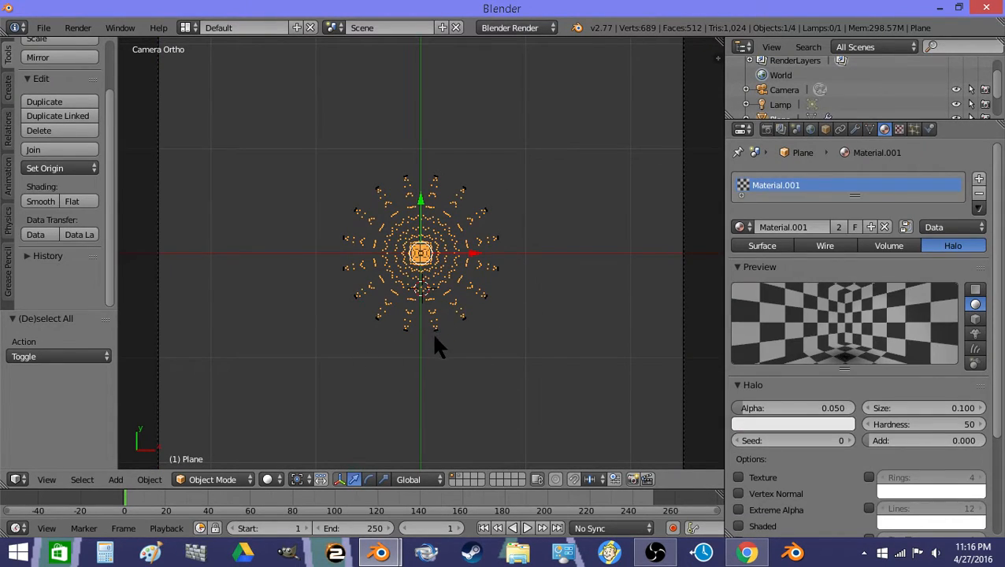
right_click(435, 332)
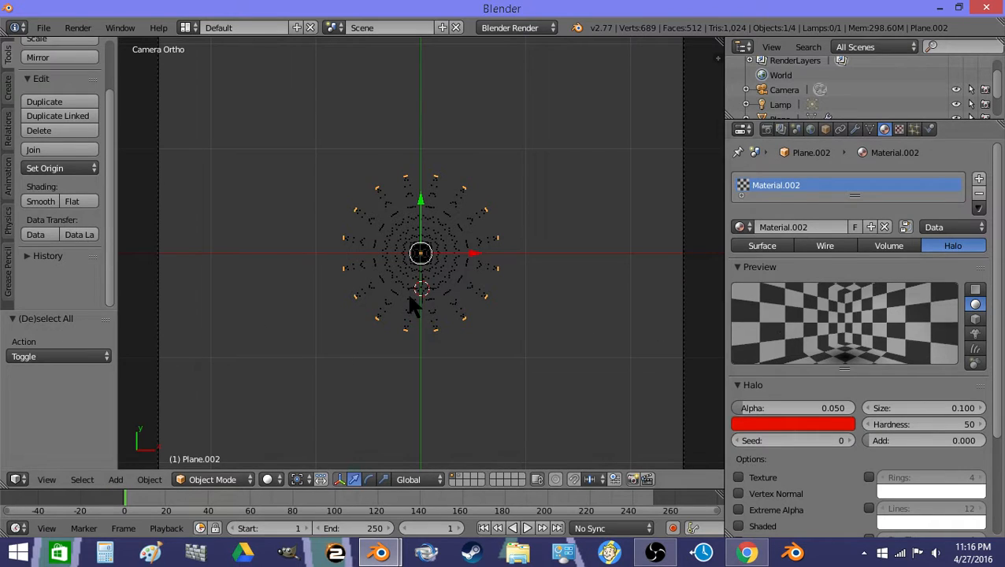
scroll(416, 307, up, 3)
middle_drag(455, 350, 423, 248)
scroll(424, 248, up, 3)
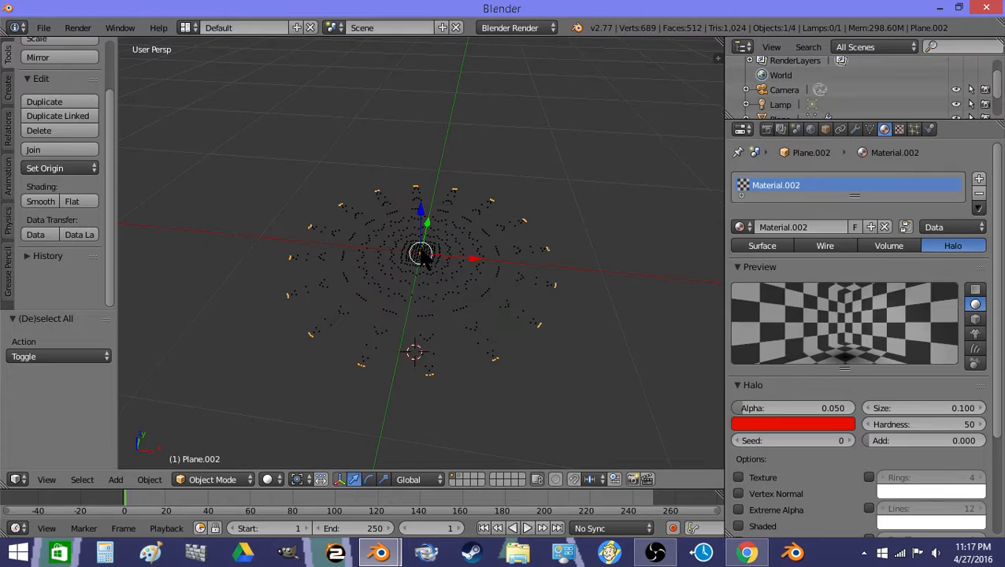
click(49, 478)
mouse_move(85, 324)
click(85, 426)
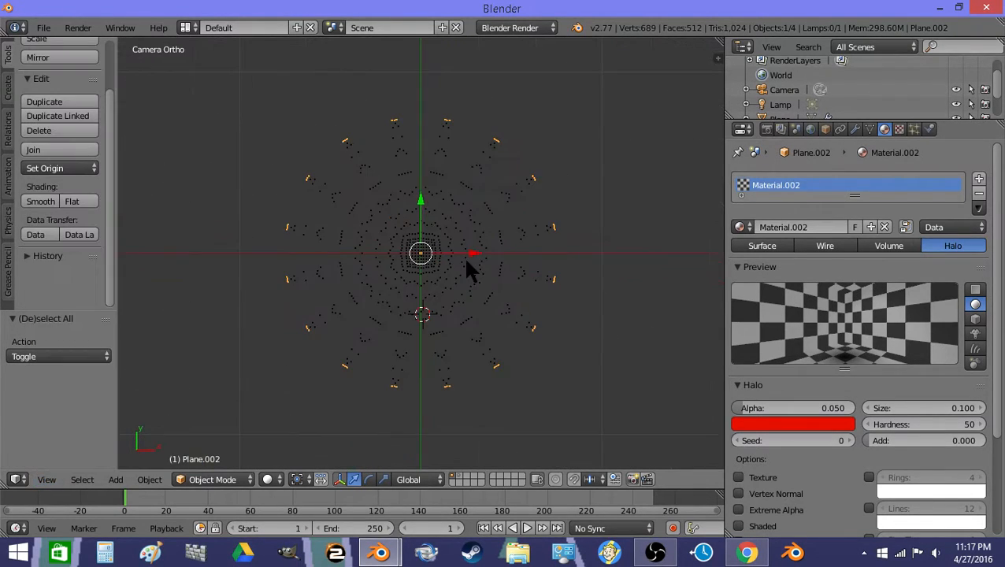
Move the spiked disc and its separate tips together to layer 2 and display that layer.
right_click(432, 268)
right_click(448, 293)
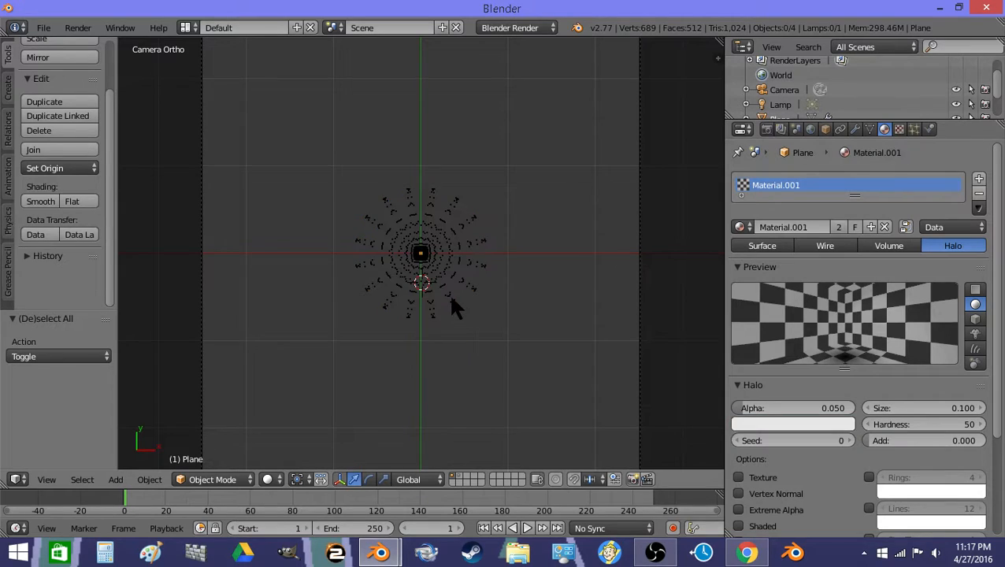
shift+right_click(454, 285)
key(m)
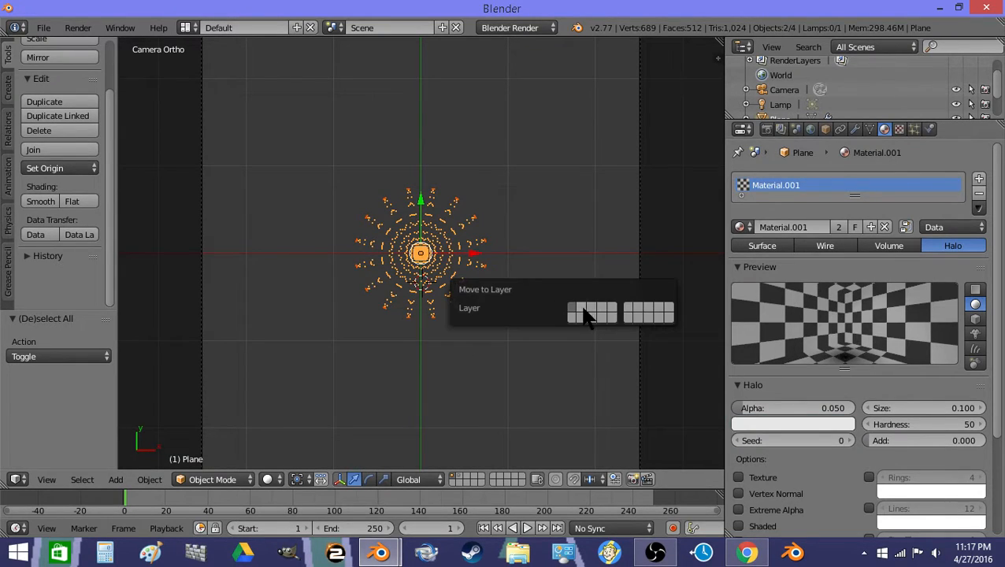
click(589, 315)
click(455, 475)
Move the small plain disc to layer 1 and display only that layer.
right_click(415, 261)
key(m)
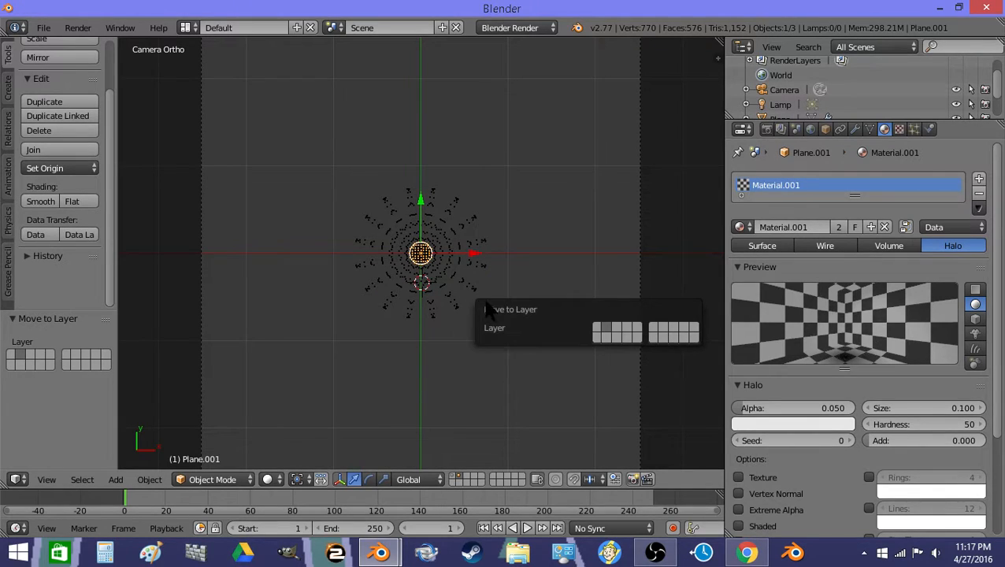
click(598, 332)
click(455, 476)
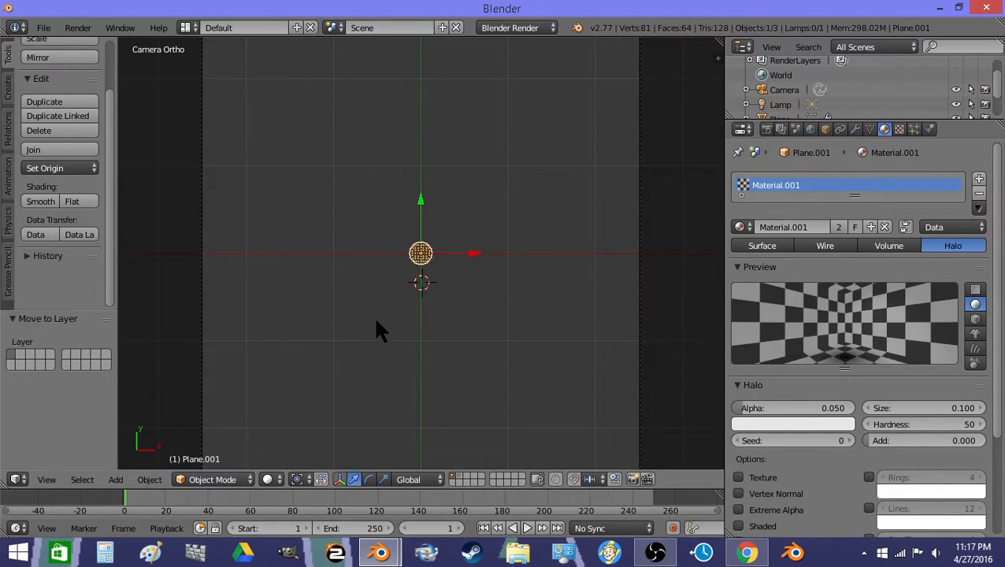
Render a still image of the small plain disc alone and return to the 3D view.
click(78, 28)
click(91, 46)
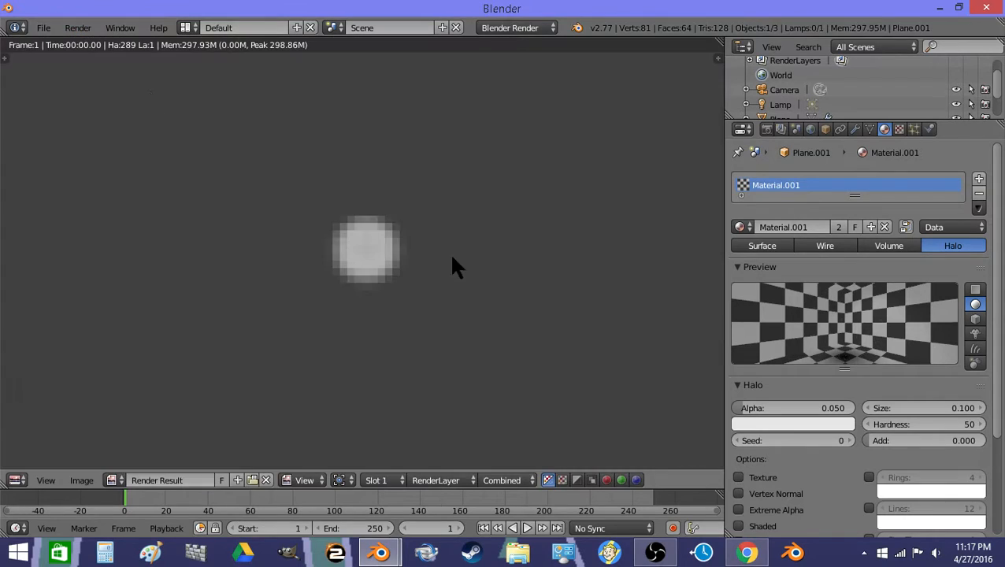
key(Escape)
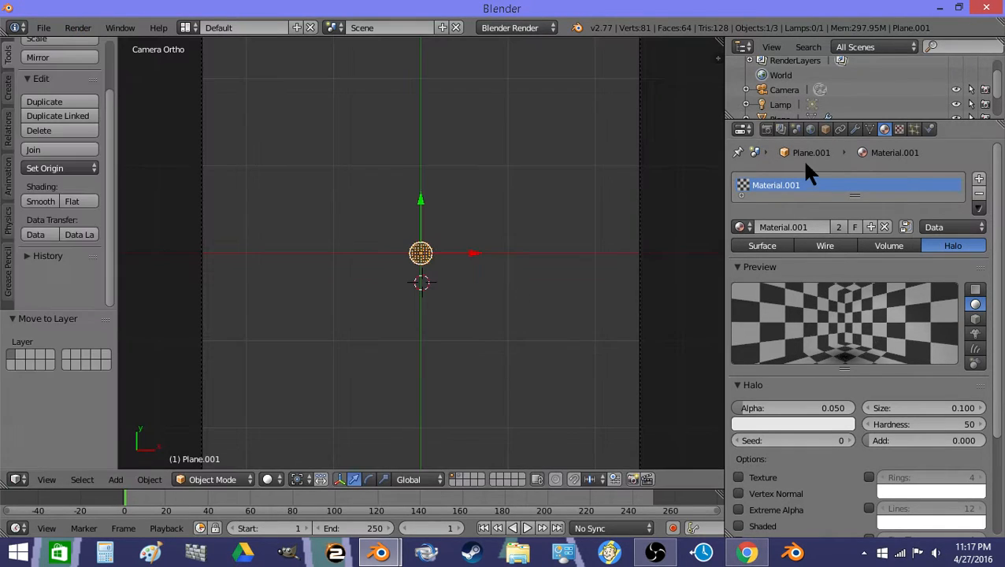
Set the render shading's alpha mode to Transparent and render a still image of the small disc.
click(766, 129)
scroll(866, 363, down, 3)
click(791, 394)
click(944, 432)
click(933, 397)
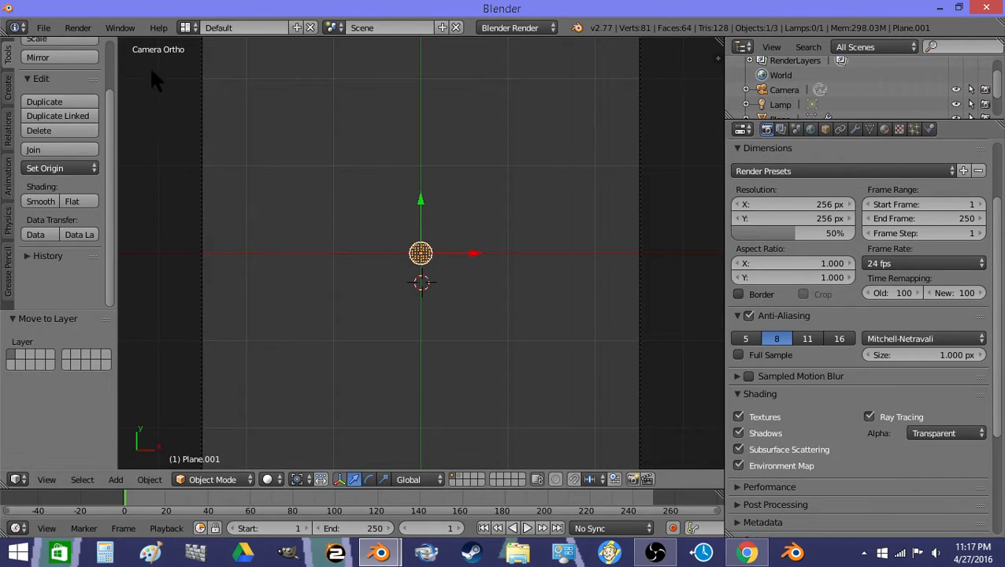
click(89, 24)
click(102, 42)
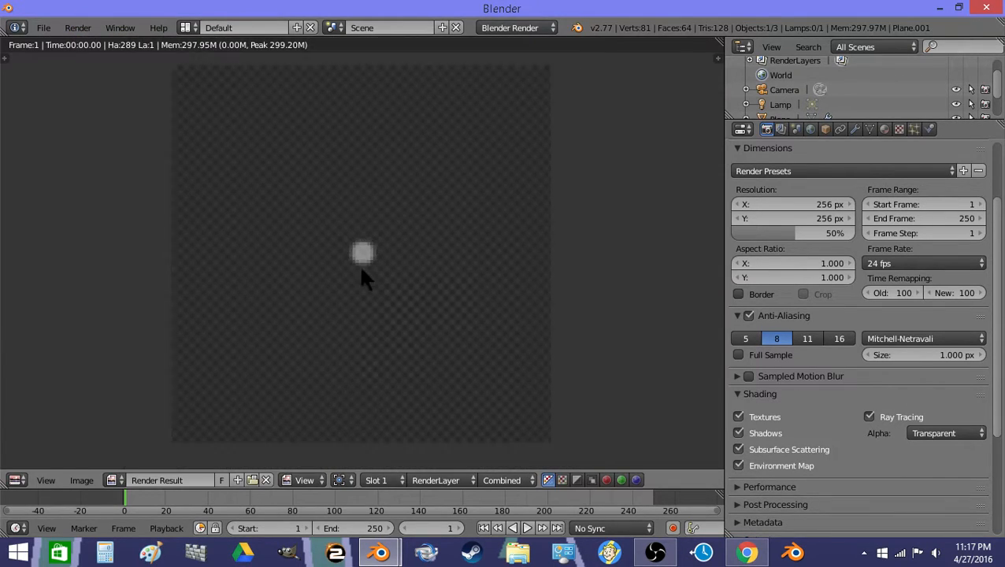
Save the small disc's render to the Desktop as 000000SpriteFrame1.png and return to the 3D view.
click(44, 28)
click(97, 479)
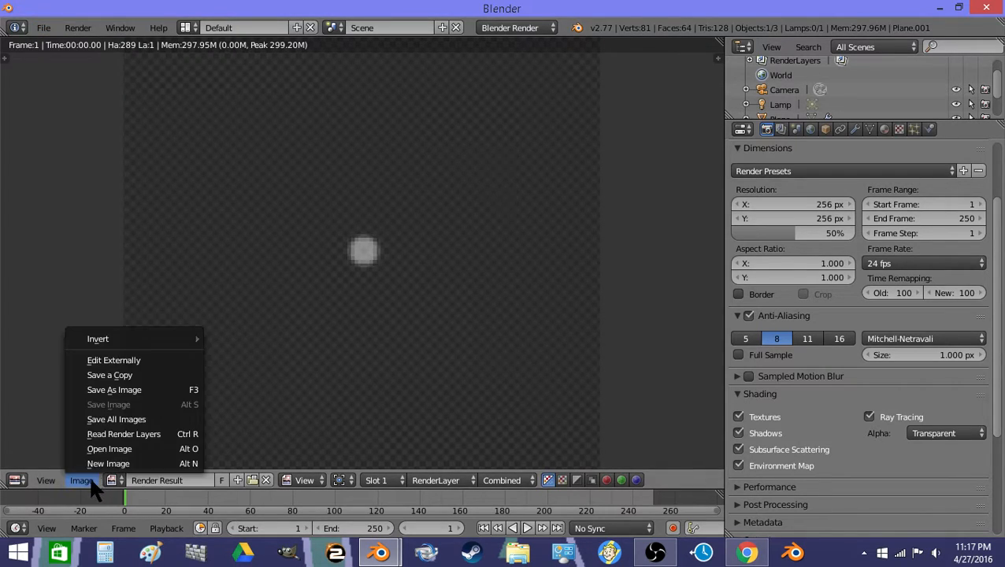
click(110, 388)
click(203, 83)
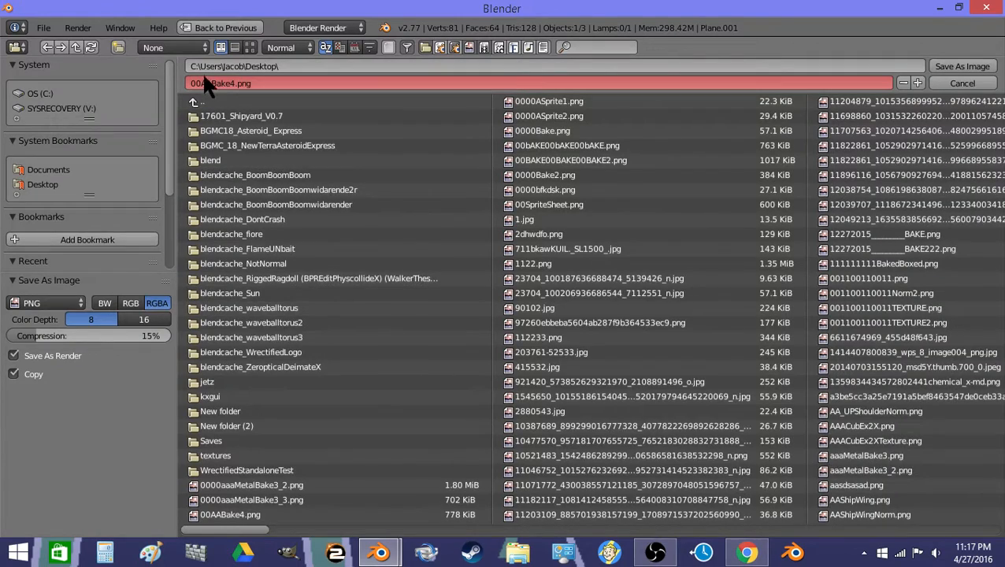
text(0)
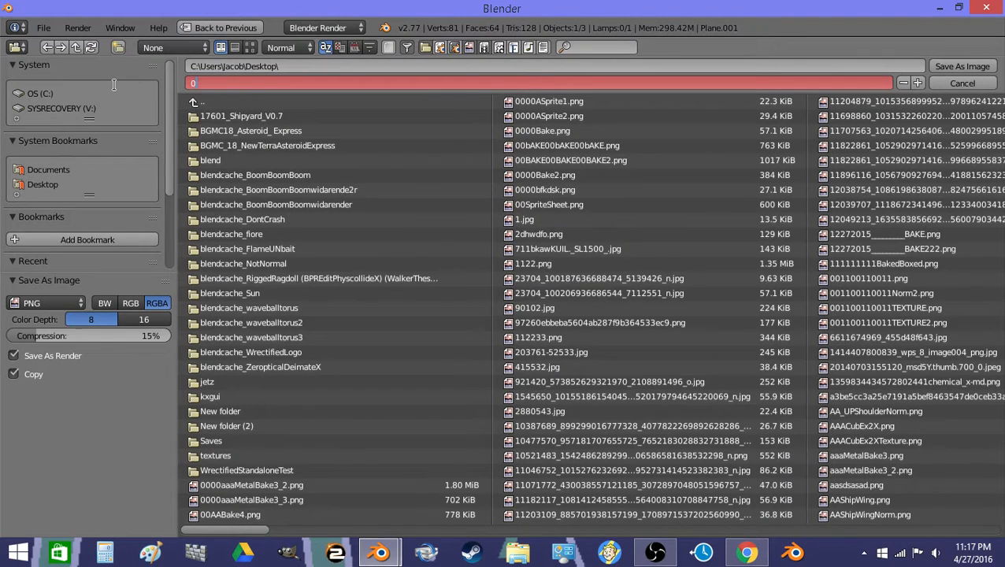
text(00000SpriteFrame1)
key(Return)
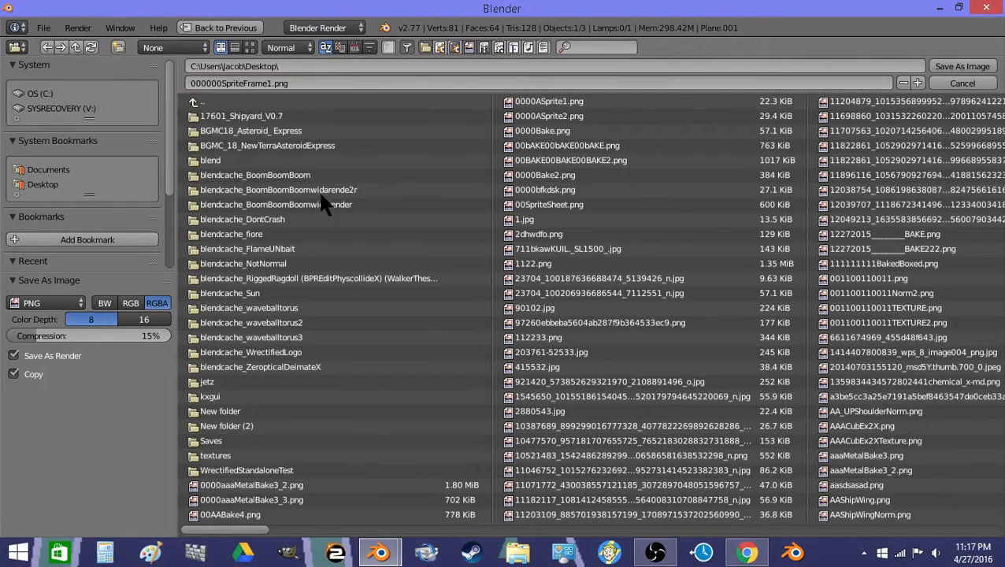
click(953, 66)
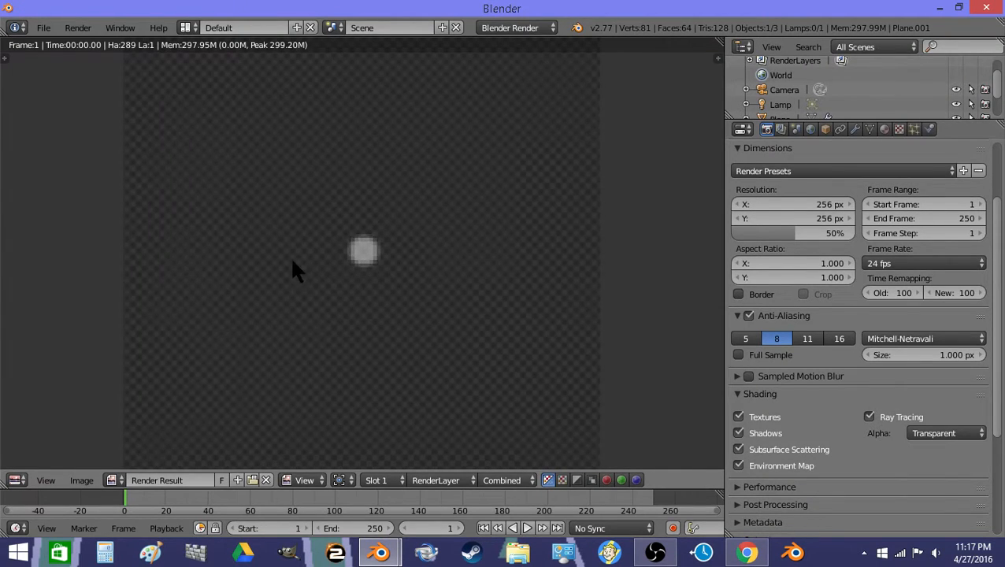
key(Escape)
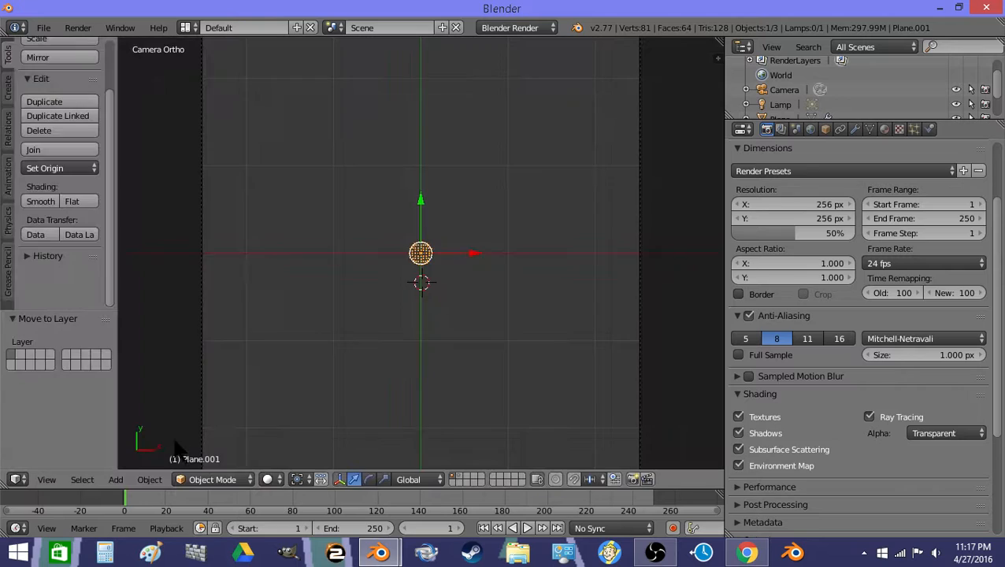
Display only layer 2 and render a still image of the spiked disc with its red tips.
click(462, 476)
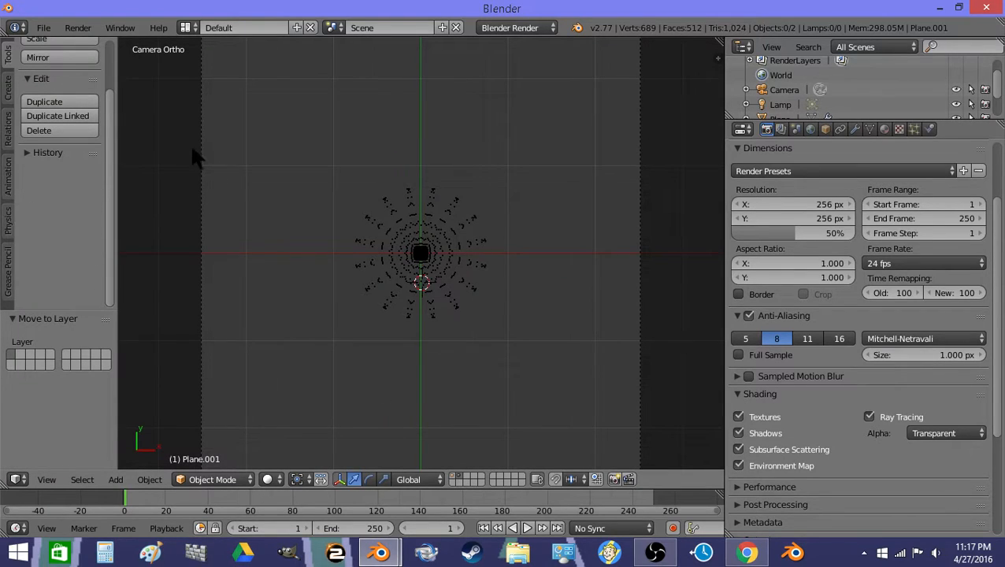
click(76, 28)
click(91, 44)
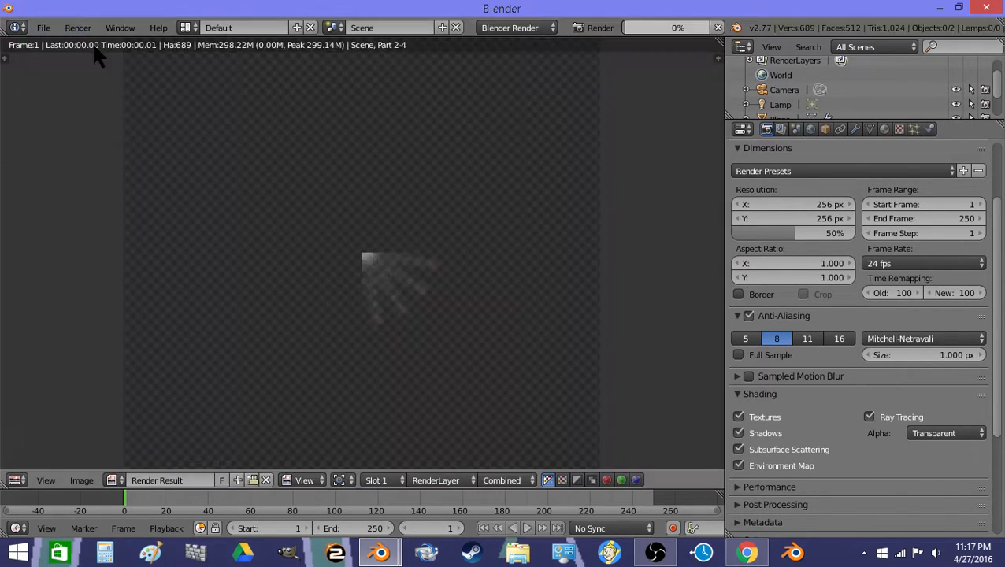
scroll(367, 288, up, 1)
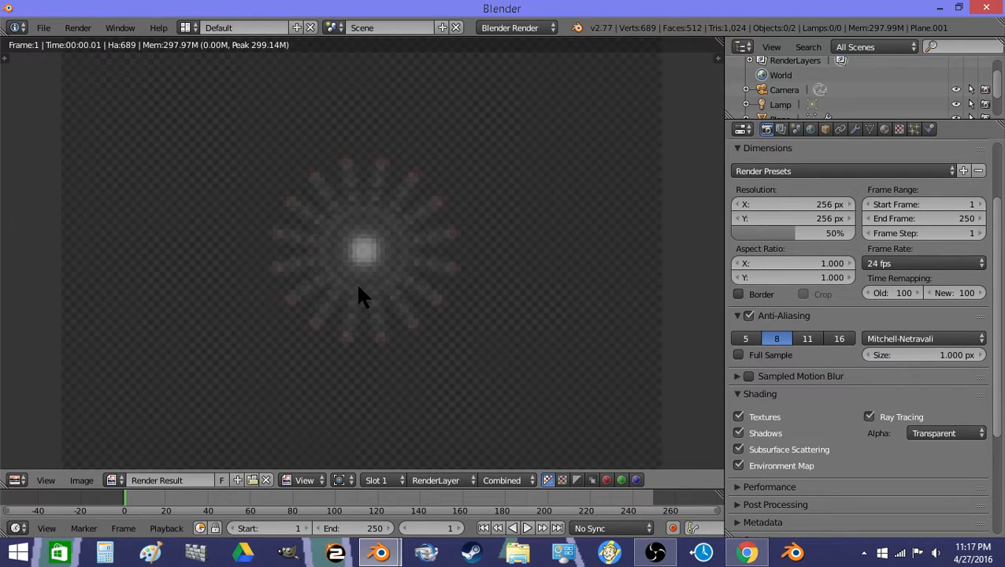
scroll(270, 283, down, 1)
scroll(288, 296, up, 1)
scroll(280, 277, down, 1)
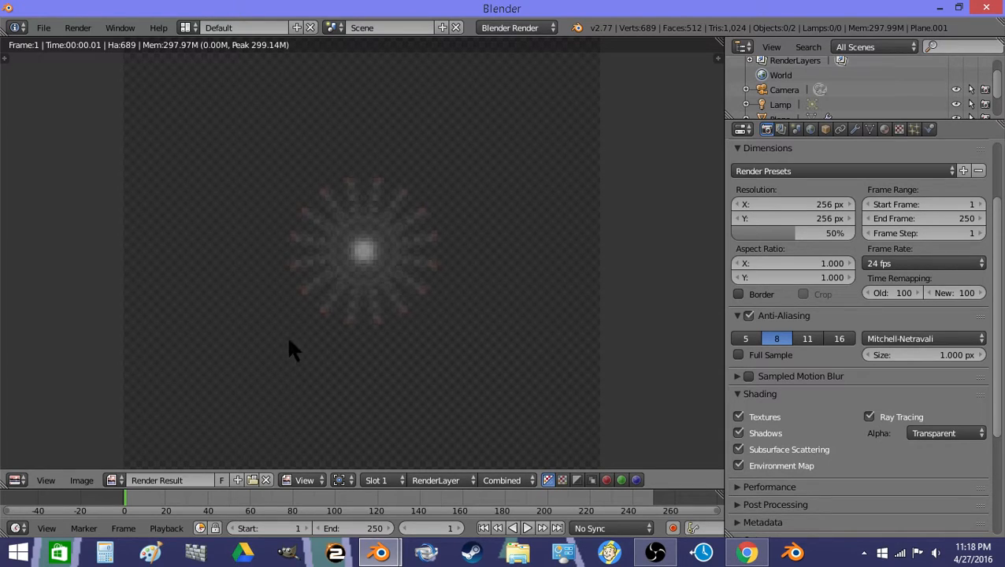
scroll(284, 337, up, 1)
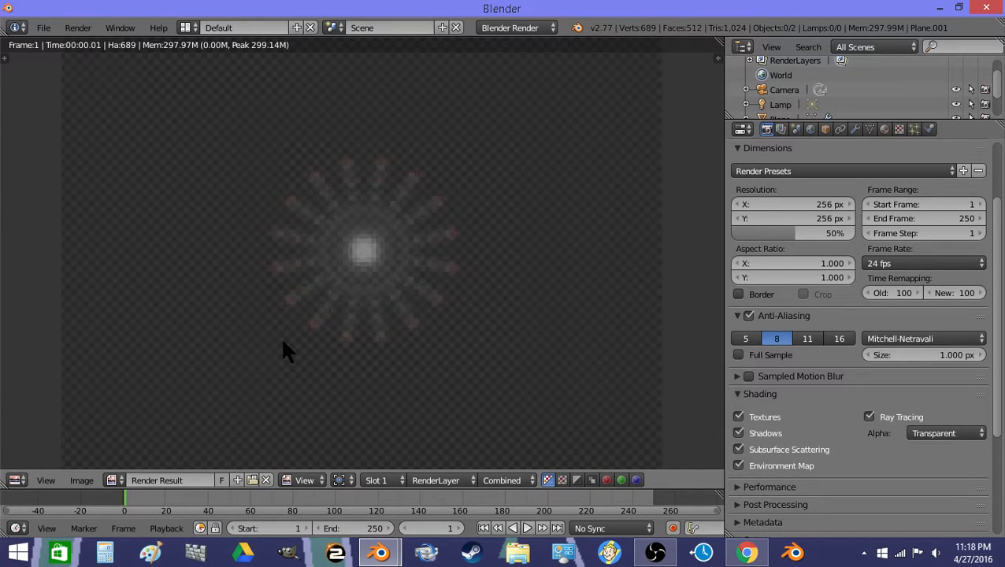
Save the spiked disc's render to the Desktop as 000000SpriteFrame2.png and return to the 3D view.
click(71, 477)
click(118, 391)
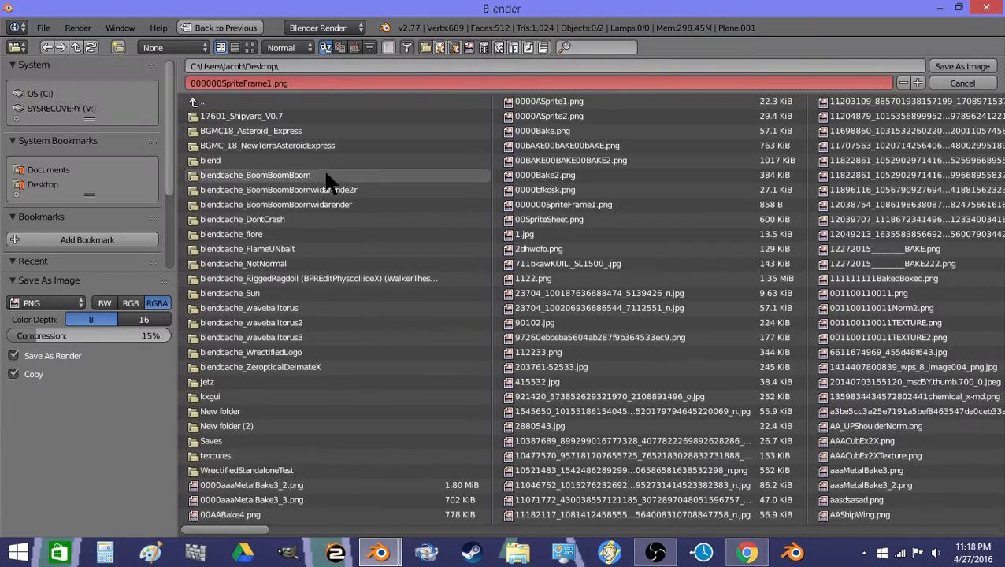
click(272, 84)
click(274, 84)
key(BackSpace)
text(2)
key(Return)
click(962, 84)
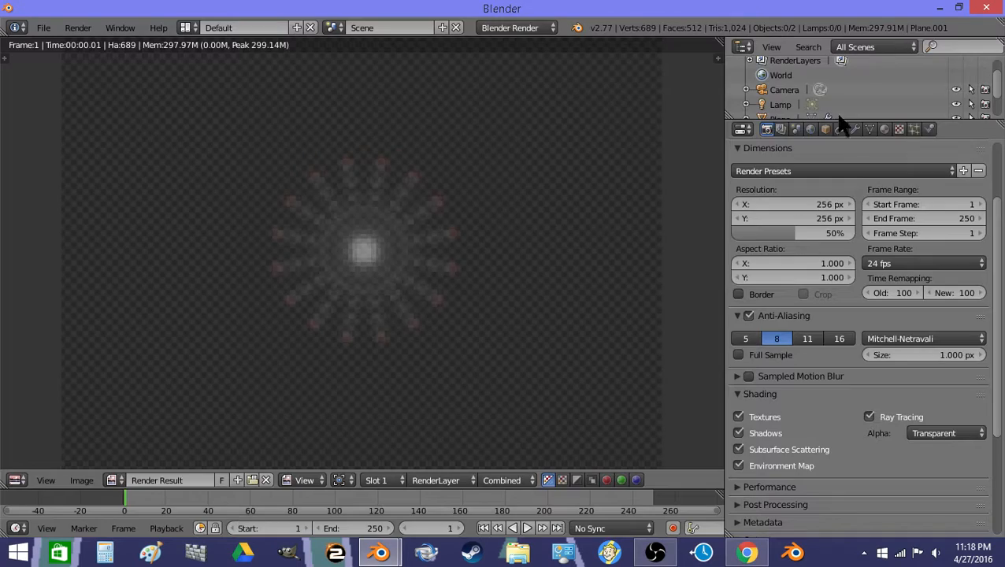
key(Escape)
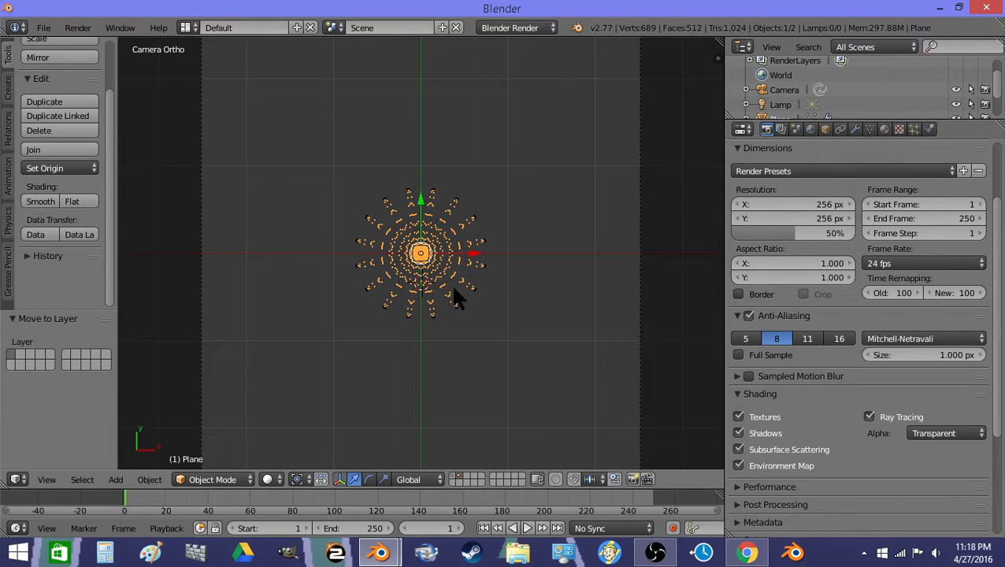
Scale the separate tips outward by about 1.34 so they sit beyond the spikes.
right_click(455, 309)
key(s)
click(490, 338)
Duplicate the tips' Subsurf modifier and set the first one's subdivision type to Simple.
click(856, 130)
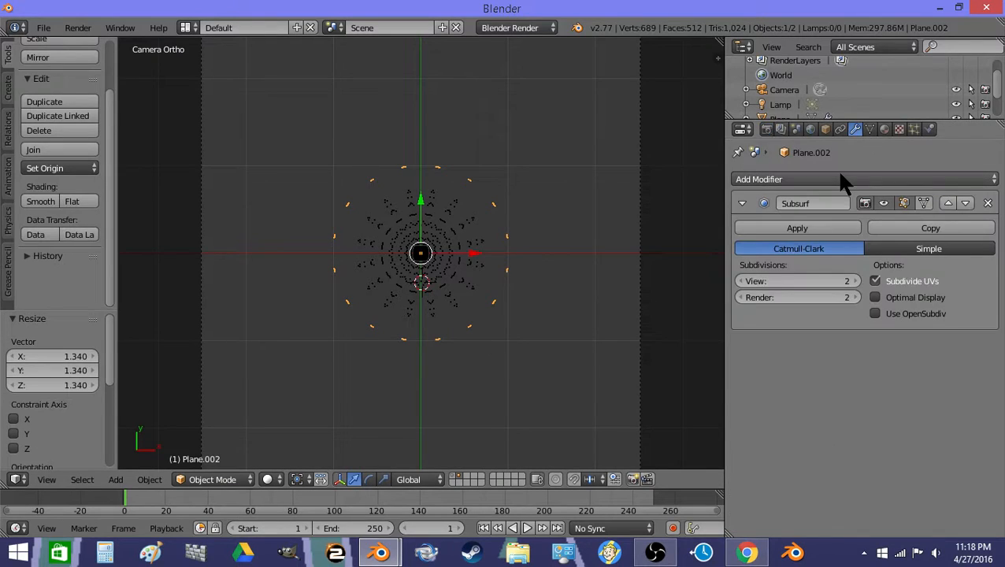
click(931, 228)
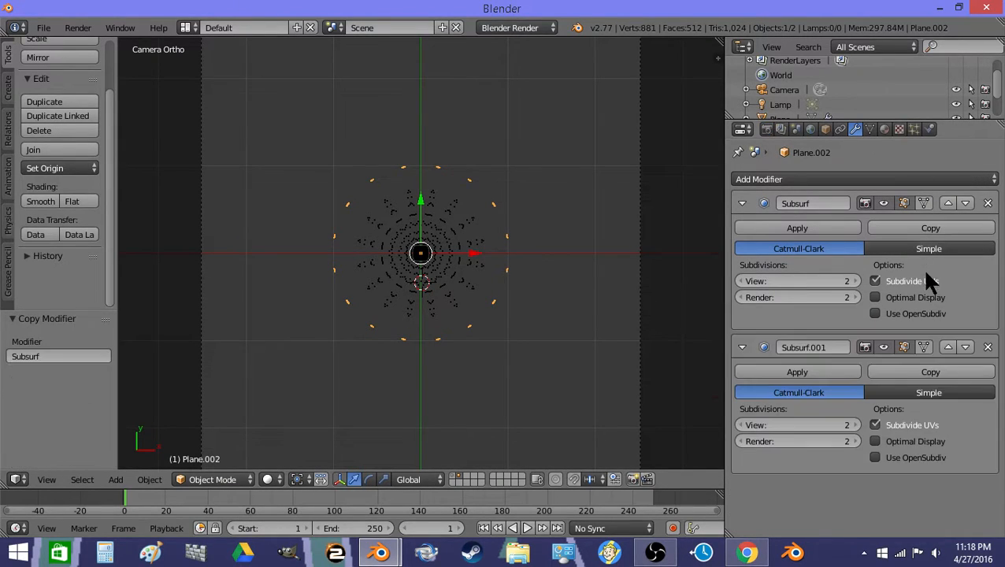
click(917, 249)
Scale up all tip edges in the mesh, each about its own centre, until they join into a ring.
key(Tab)
key(a)
click(284, 480)
click(317, 429)
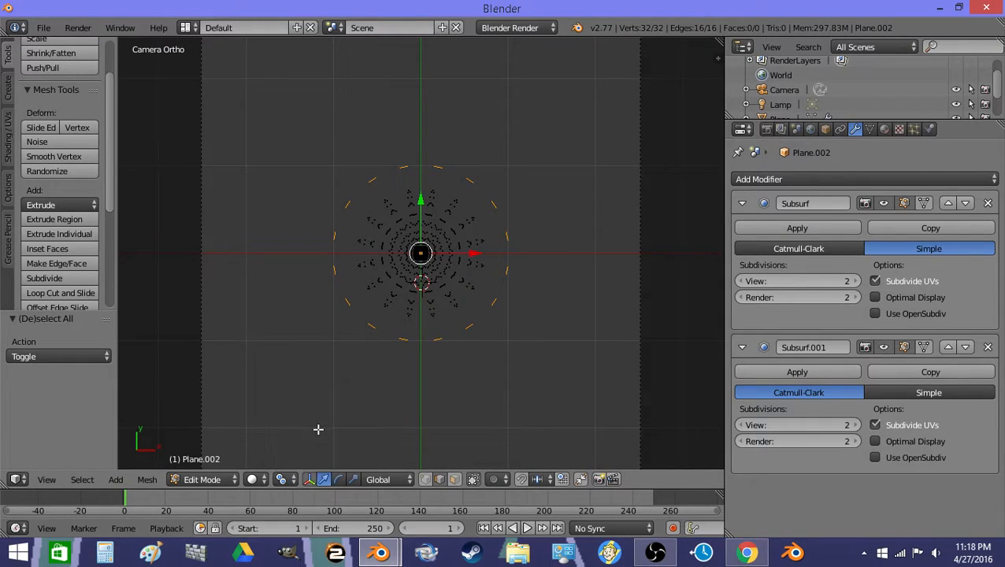
key(s)
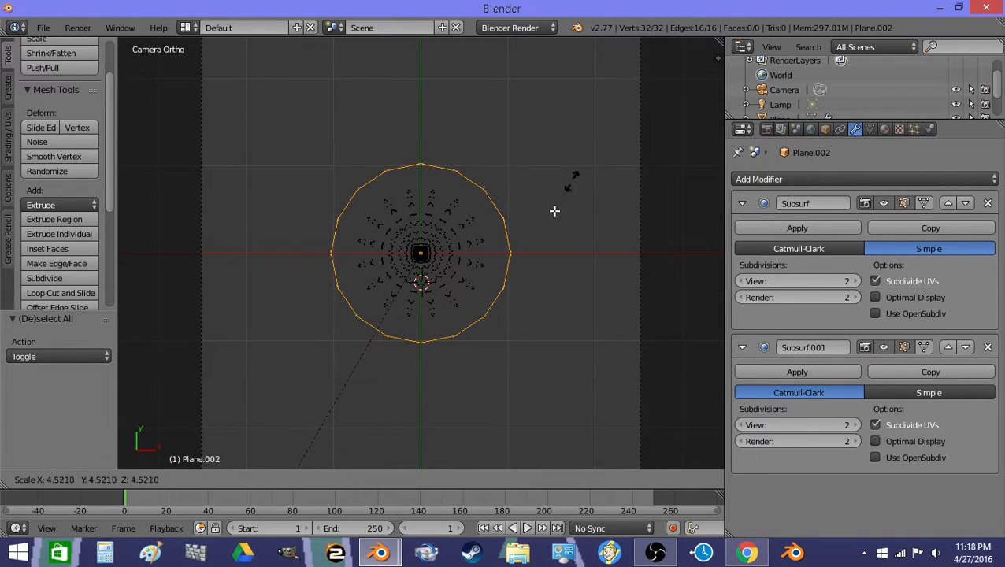
click(385, 129)
key(Tab)
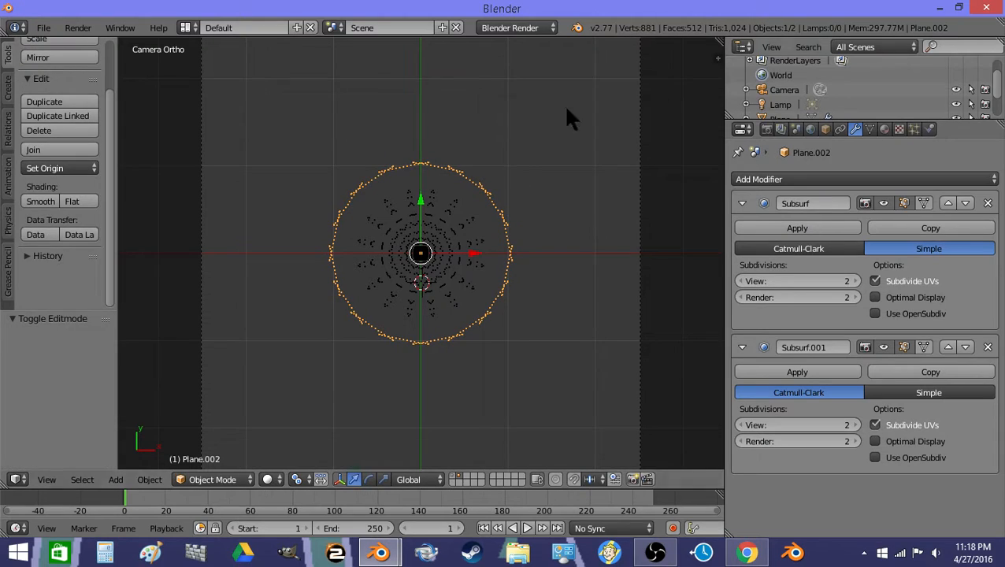
Scale up the spiked disc's mesh in Edit Mode until its spikes reach past the ring.
right_click(456, 270)
key(Tab)
key(s)
click(478, 270)
key(a)
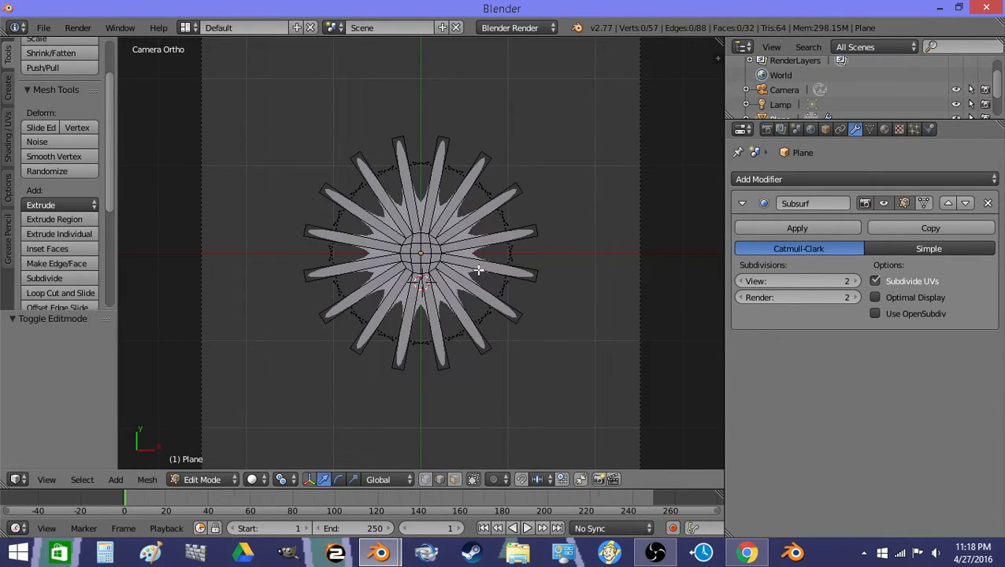
Apply Smooth Vertex three times to all of the spiked disc's vertices.
key(a)
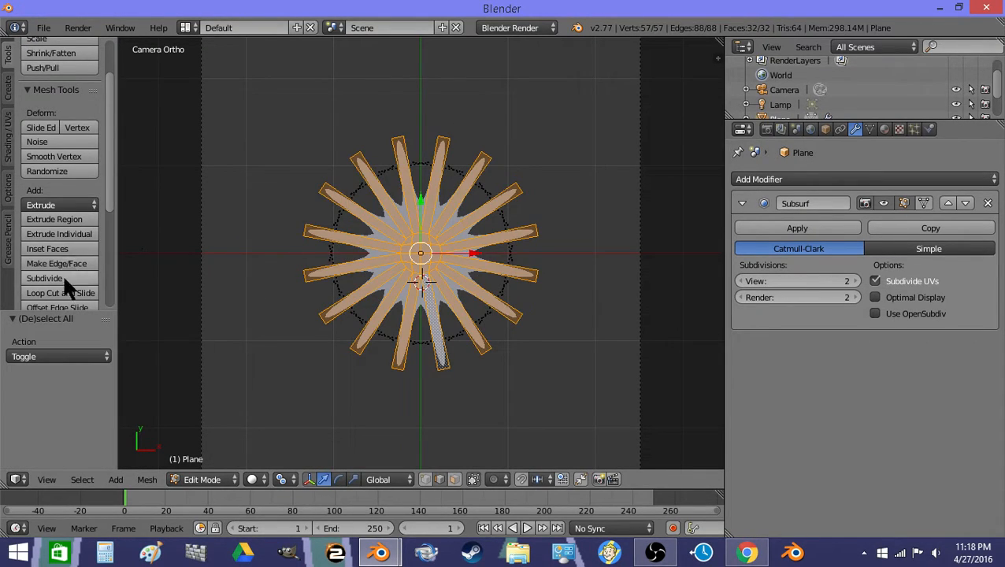
click(52, 155)
click(52, 154)
click(52, 154)
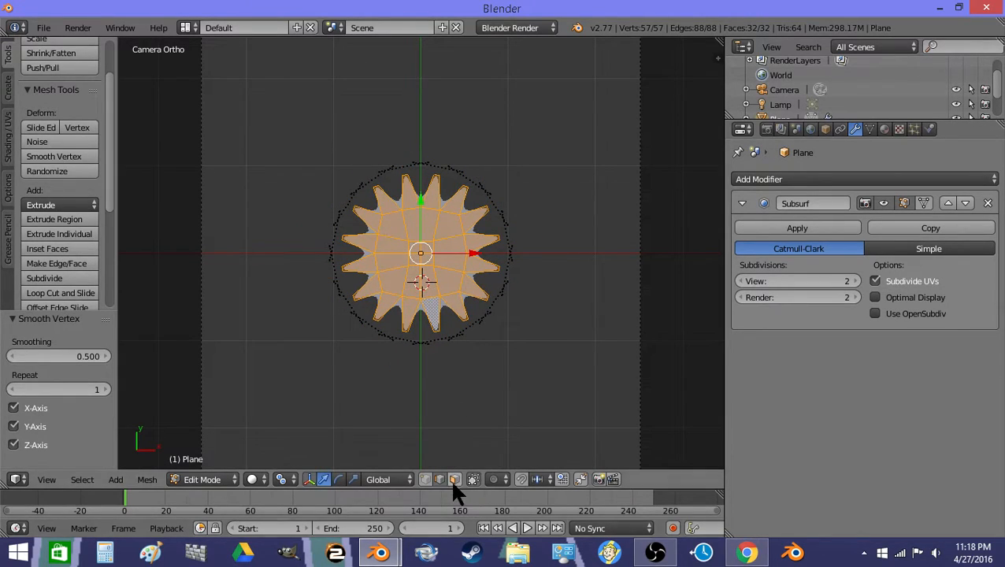
Extrude the spiked disc's outer boundary in place and scale it outward past the ring.
key(a)
key(c)
mouse_move(384, 353)
mouse_down()
mouse_move(337, 257)
mouse_move(365, 172)
mouse_move(381, 164)
mouse_move(392, 175)
mouse_move(470, 183)
mouse_move(507, 251)
mouse_move(489, 301)
mouse_move(398, 339)
mouse_up()
right_click(427, 334)
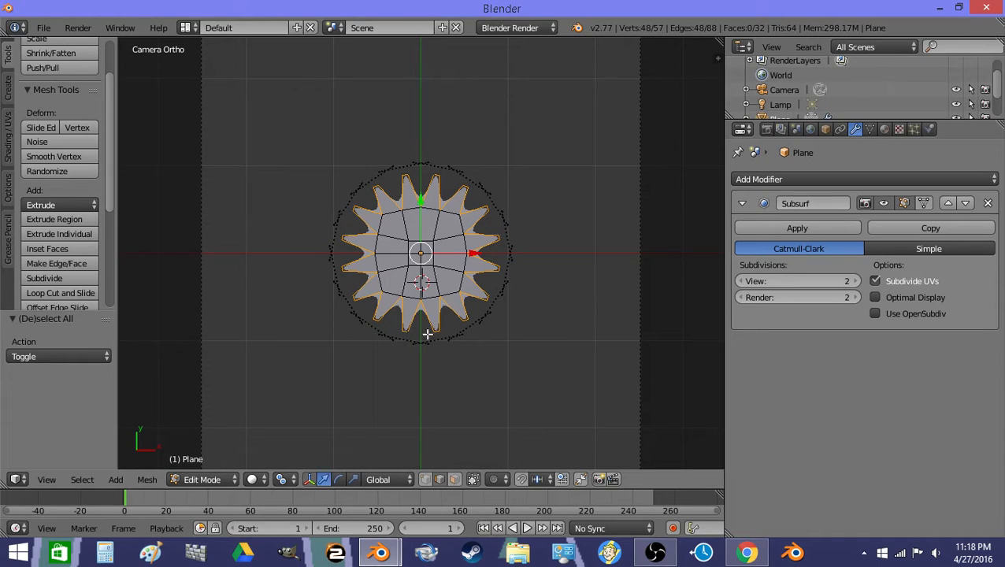
key(e)
right_click(456, 433)
key(s)
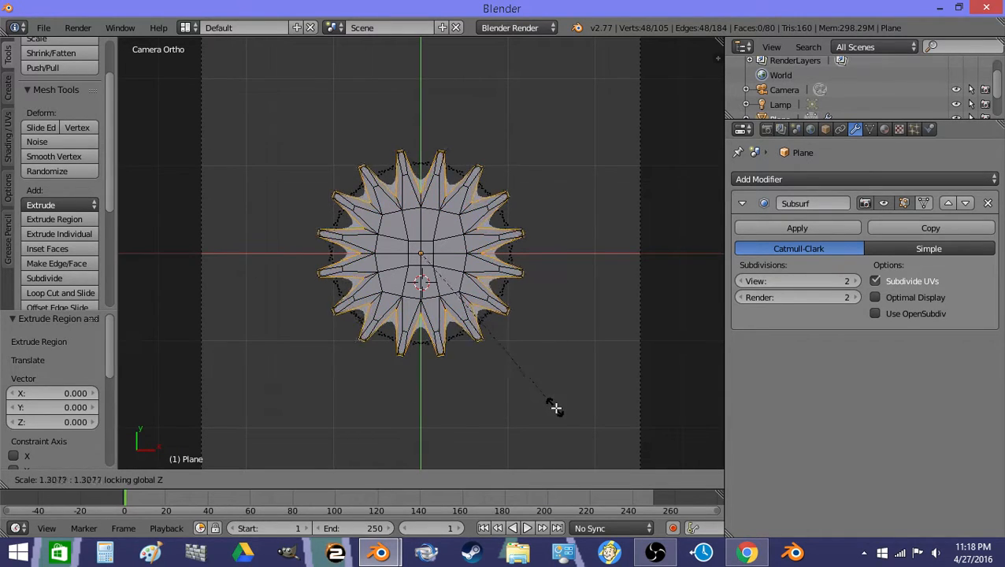
click(561, 422)
key(Tab)
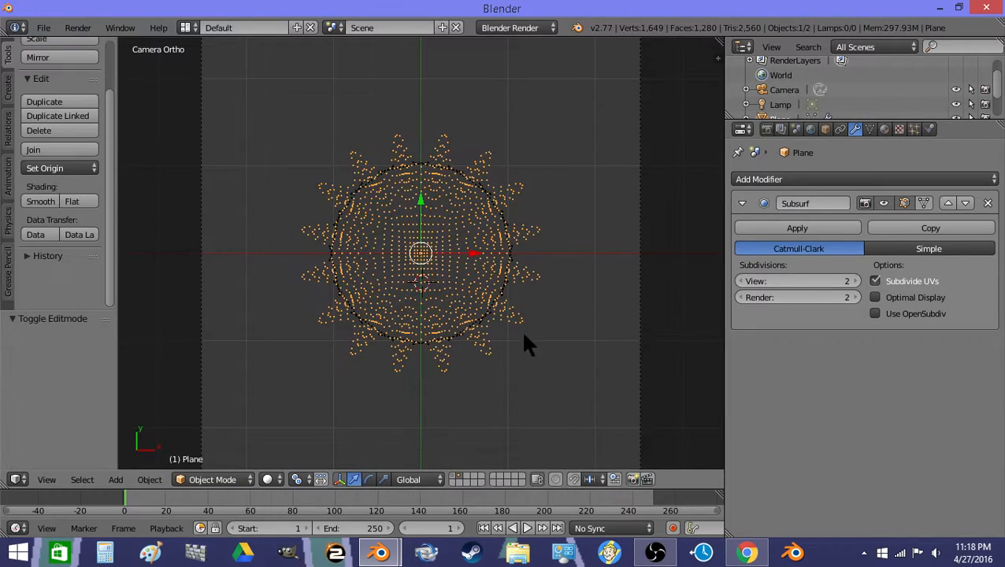
Deselect everything in Object Mode and render a still image of the enlarged spiked disc and ring.
key(Tab)
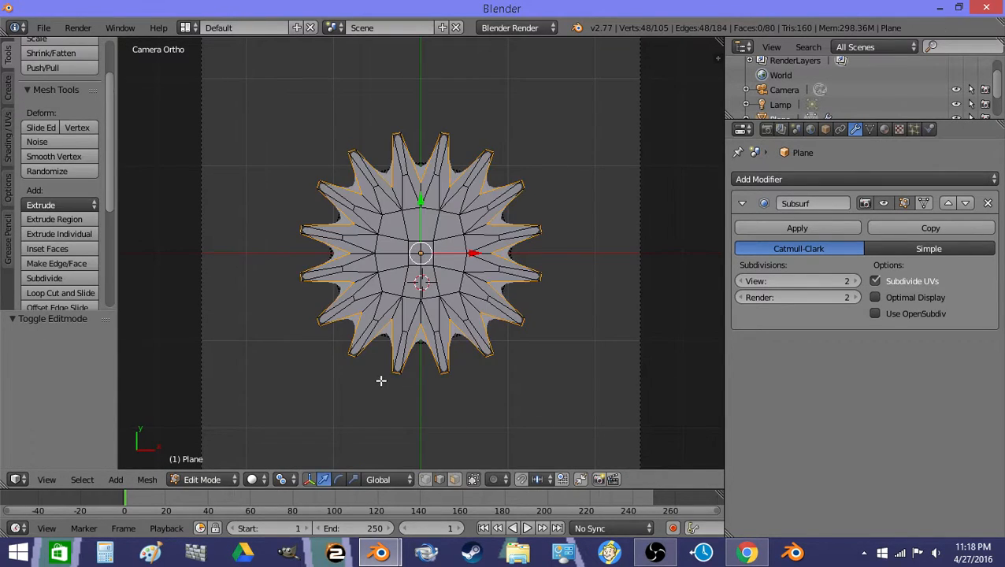
key(Tab)
key(a)
key(Tab)
key(Tab)
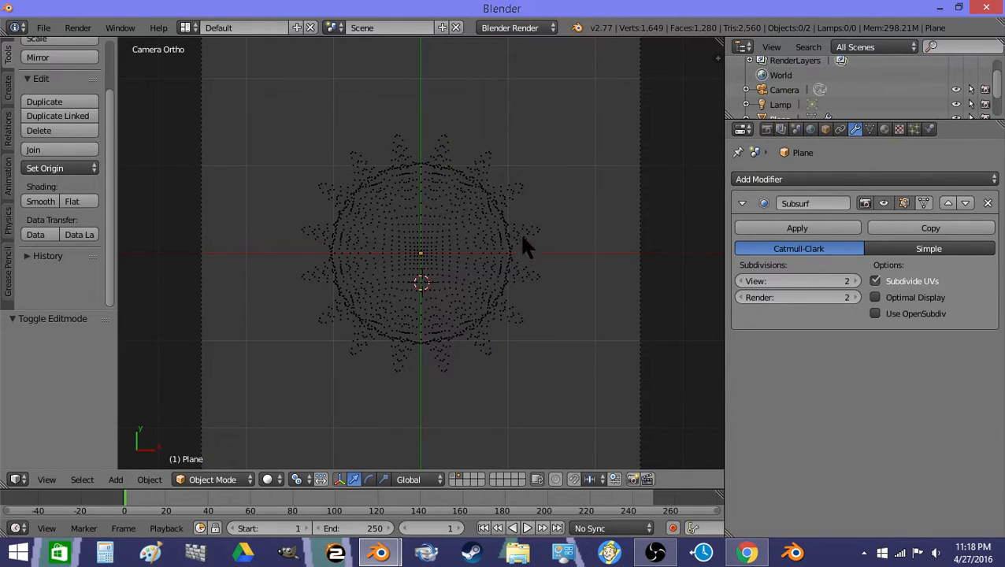
click(78, 27)
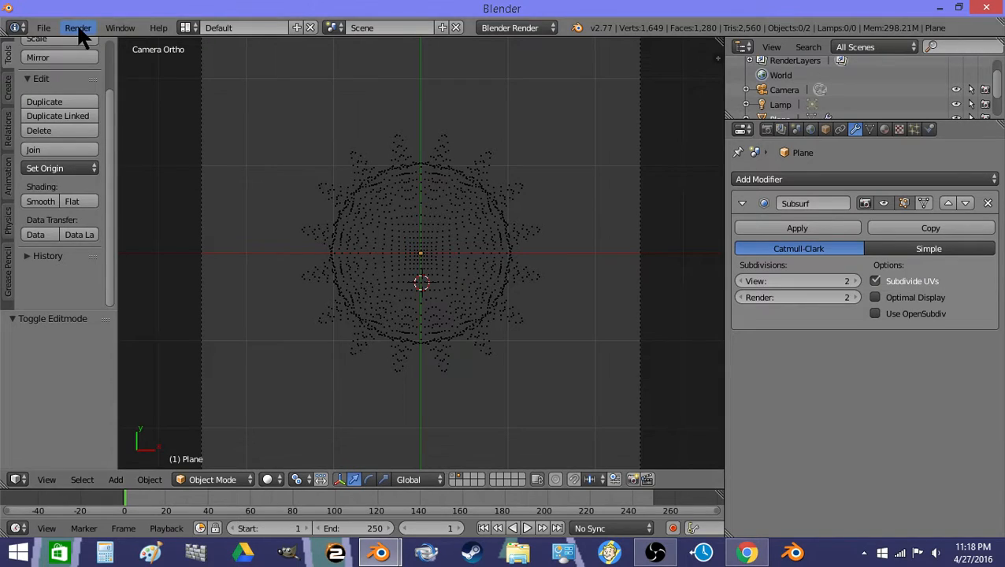
click(83, 46)
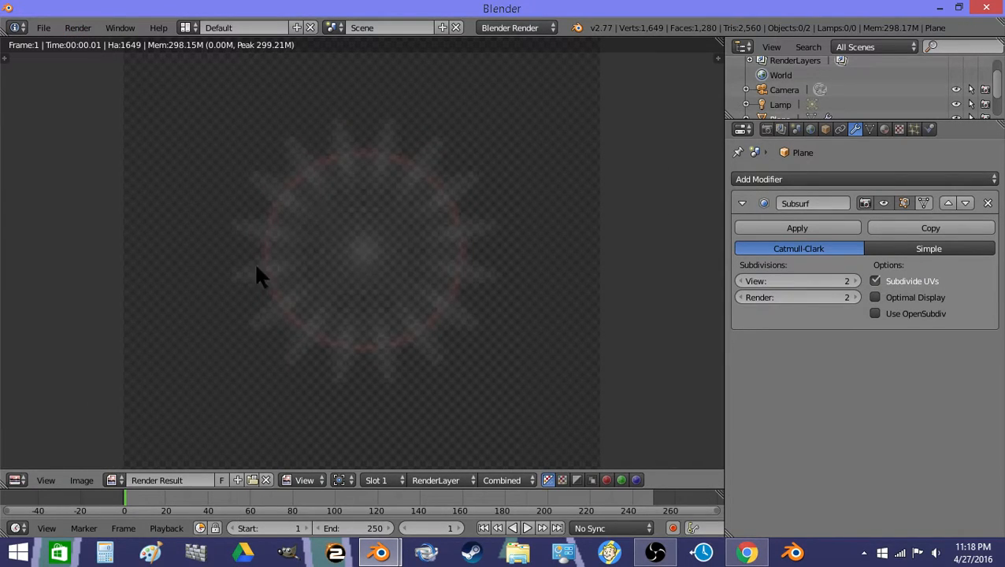
Save the render of the enlarged disc and ring to the Desktop as 000000SpriteFrame3.png and return to the 3D view.
click(81, 480)
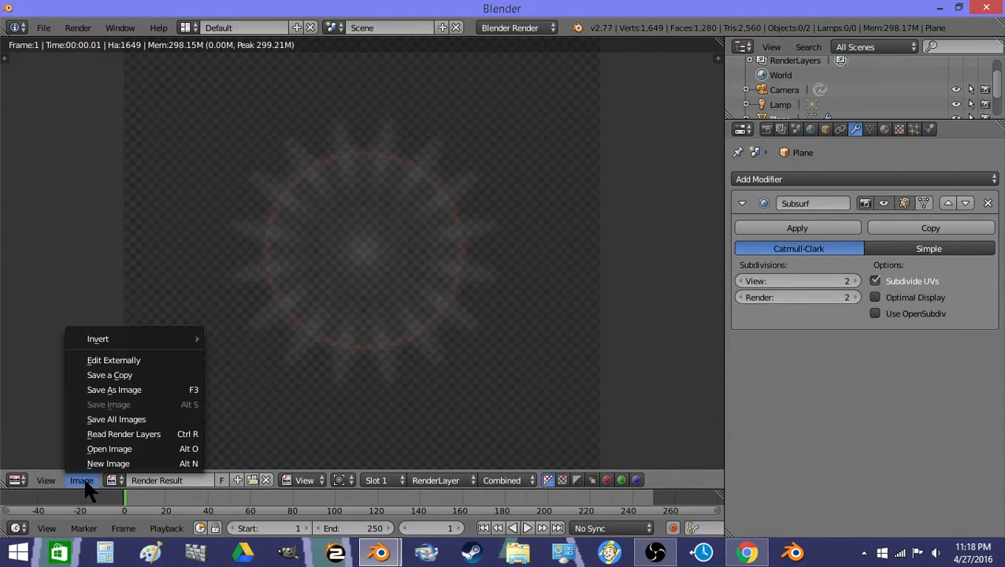
click(135, 390)
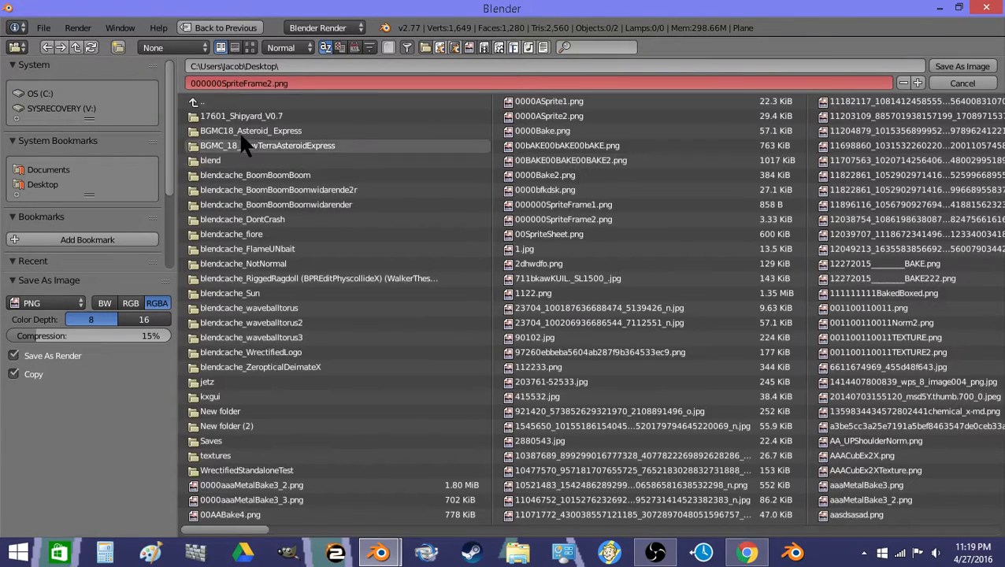
click(268, 84)
click(268, 84)
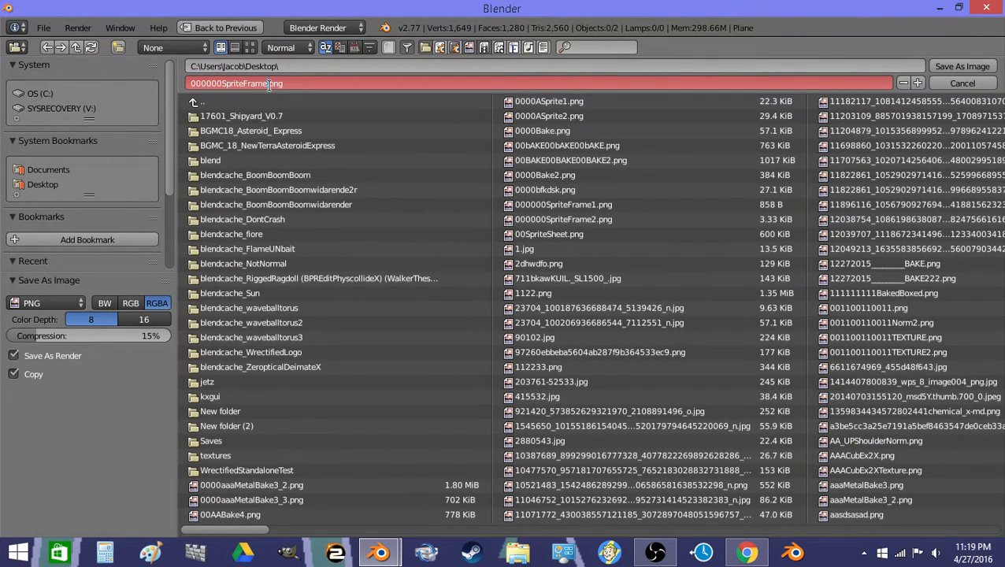
key(BackSpace)
text(3)
key(Return)
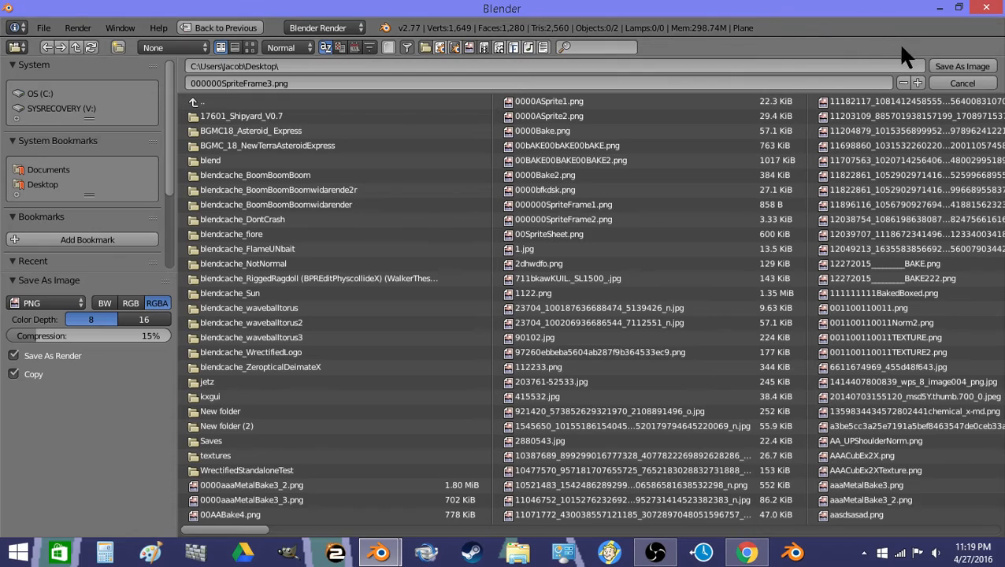
click(943, 67)
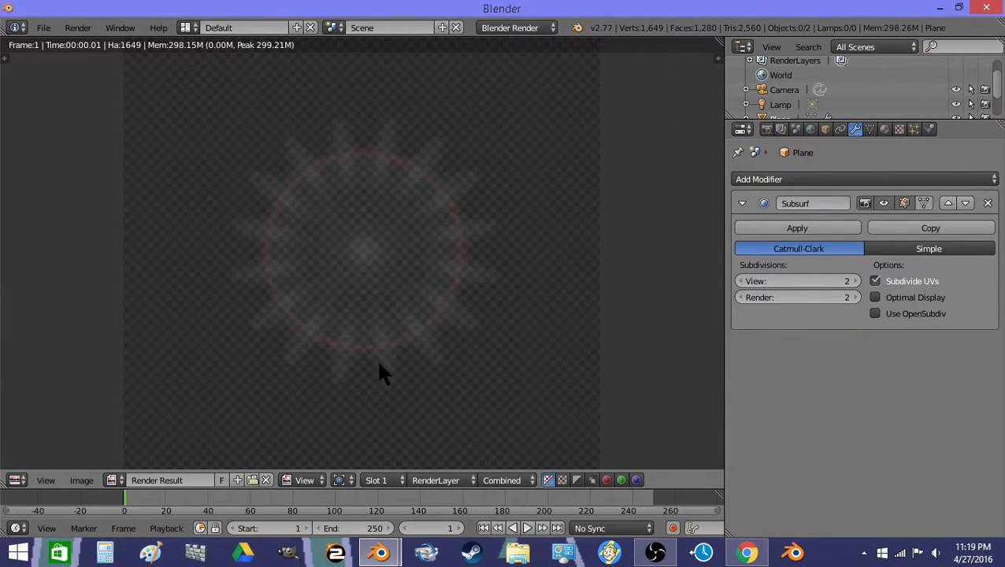
key(Escape)
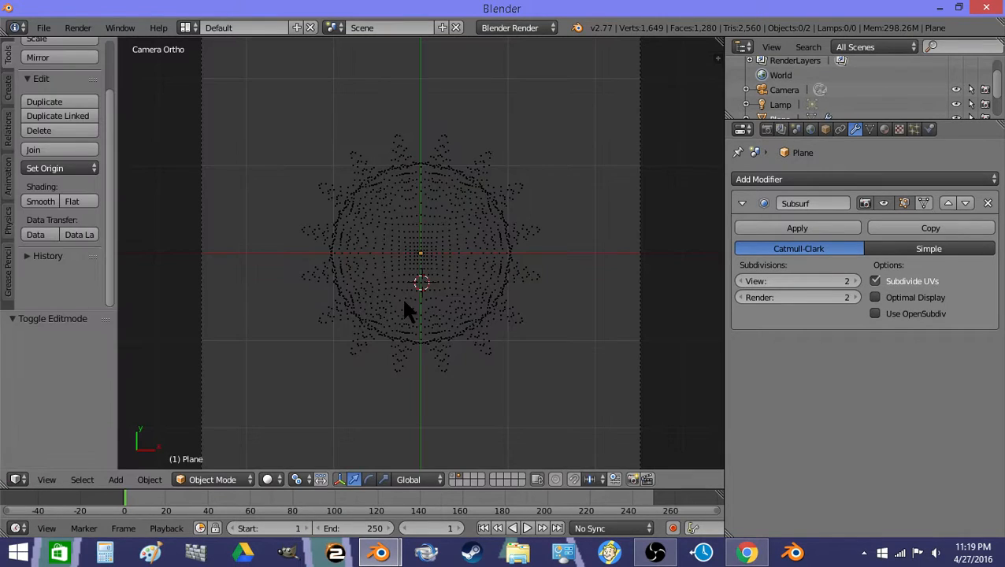
Scale the spiked disc and the ring up together by a factor of about 1.67.
right_click(399, 319)
shift+right_click(407, 341)
key(s)
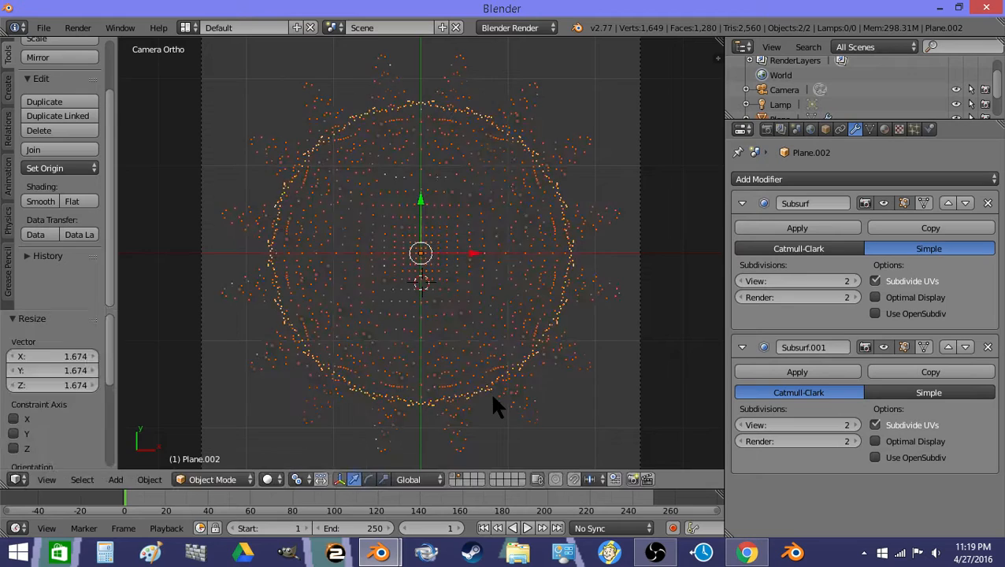
click(490, 393)
Round the spiked disc's outer boundary into a full circle using To Sphere with a factor of 1.
key(Tab)
key(Tab)
right_click(550, 365)
key(Tab)
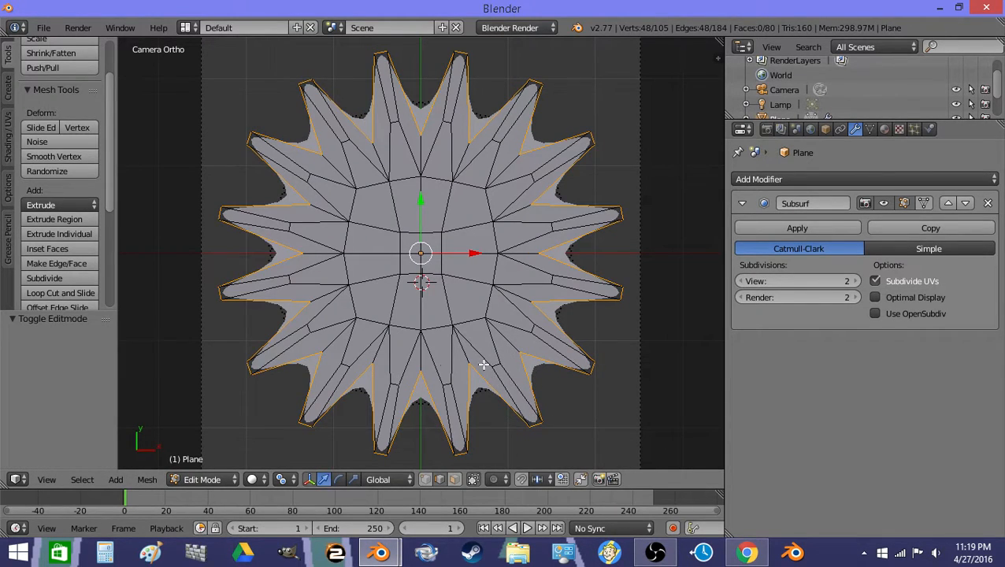
key(alt+shift+s)
text(1)
key(Return)
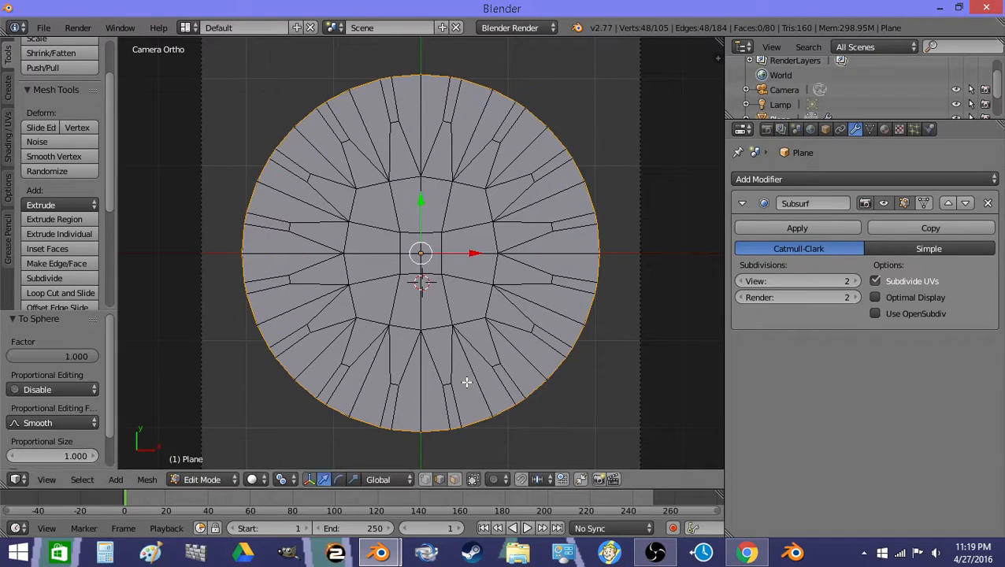
Scale the disc's circular outer boundary outward a little and return to Object Mode.
key(s)
click(536, 414)
key(Tab)
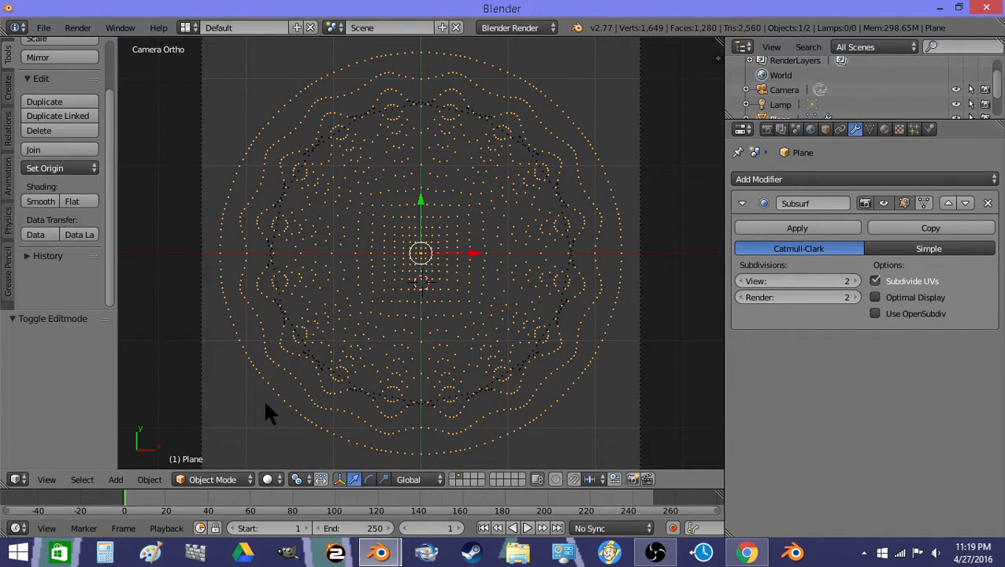
Render a still of the rounded disc and ring, save it to the Desktop as 000000SpriteFrame4.png, and return to the 3D view.
click(78, 28)
click(94, 43)
scroll(398, 295, down, 1)
click(81, 480)
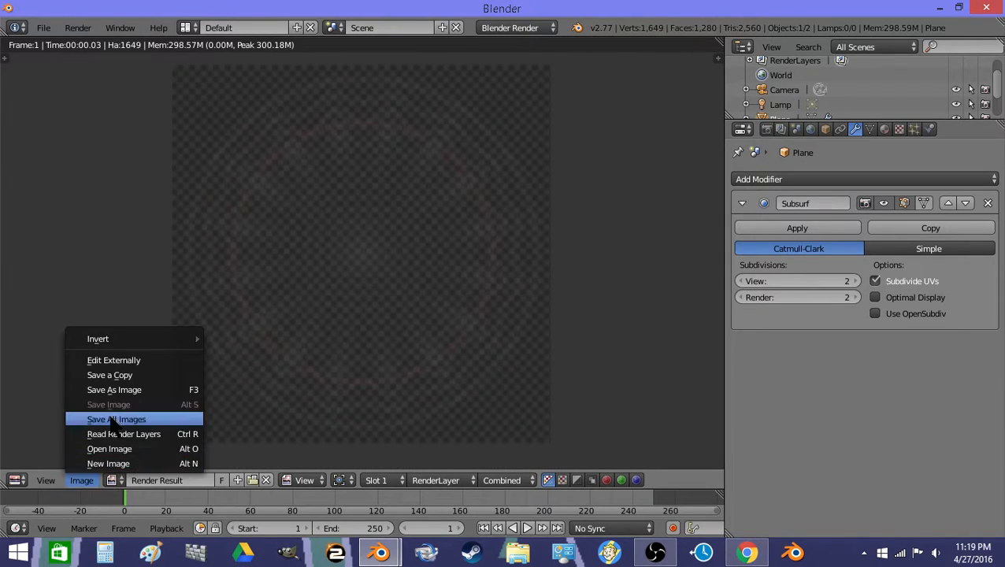
click(110, 388)
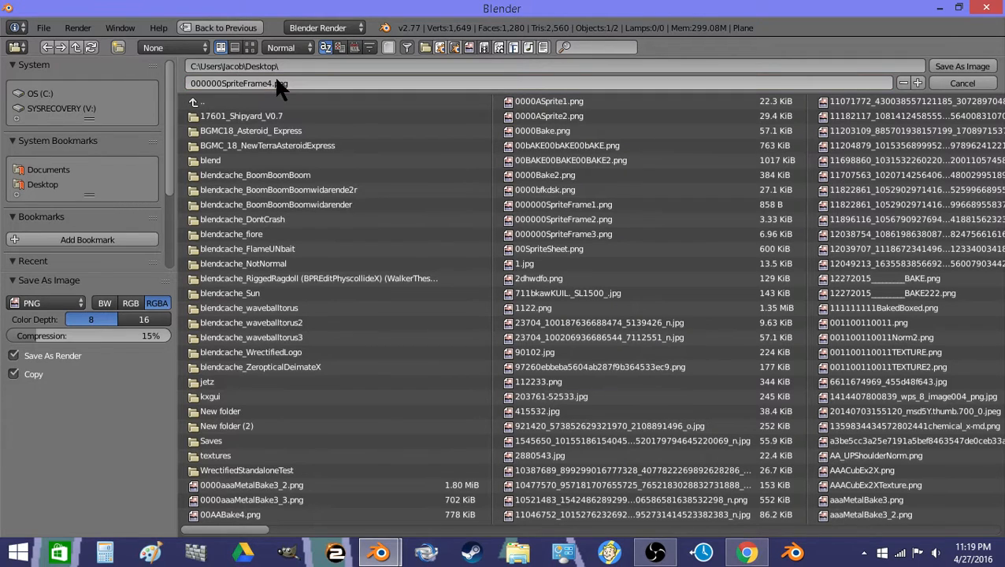
click(967, 68)
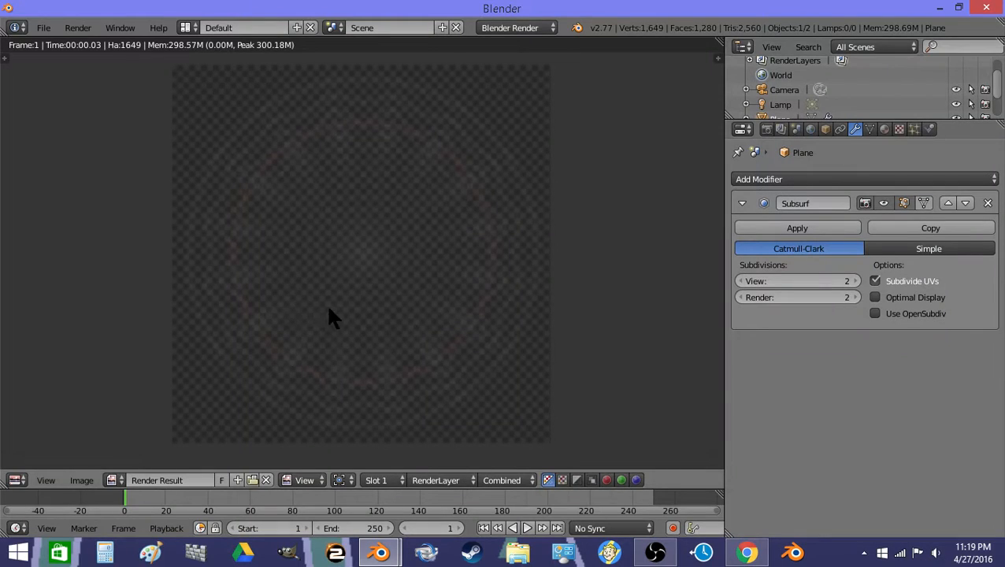
key(Escape)
Deselect everything, show only the empty first layer, and switch the engine to Blender Game.
middle_drag(347, 258, 410, 321)
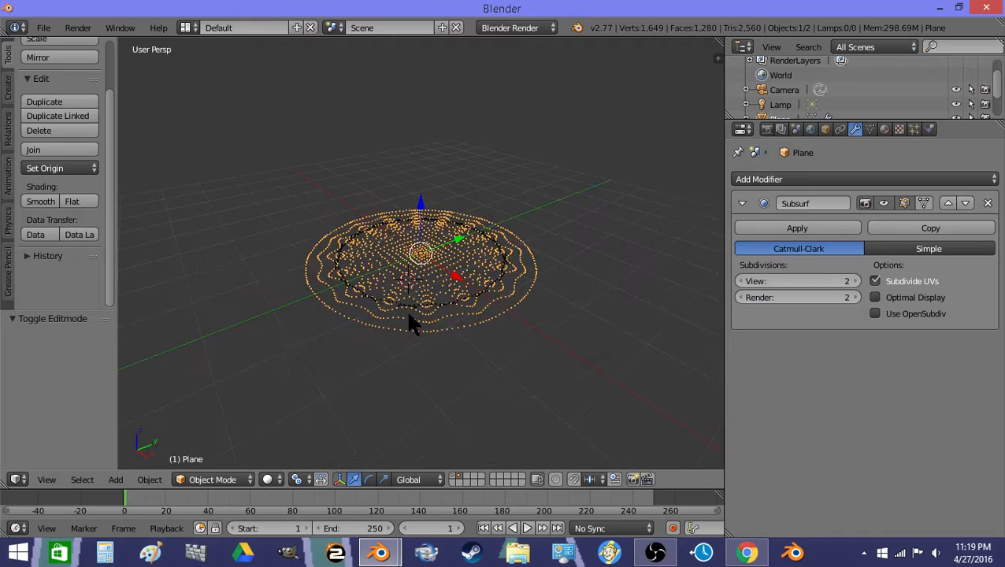
key(a)
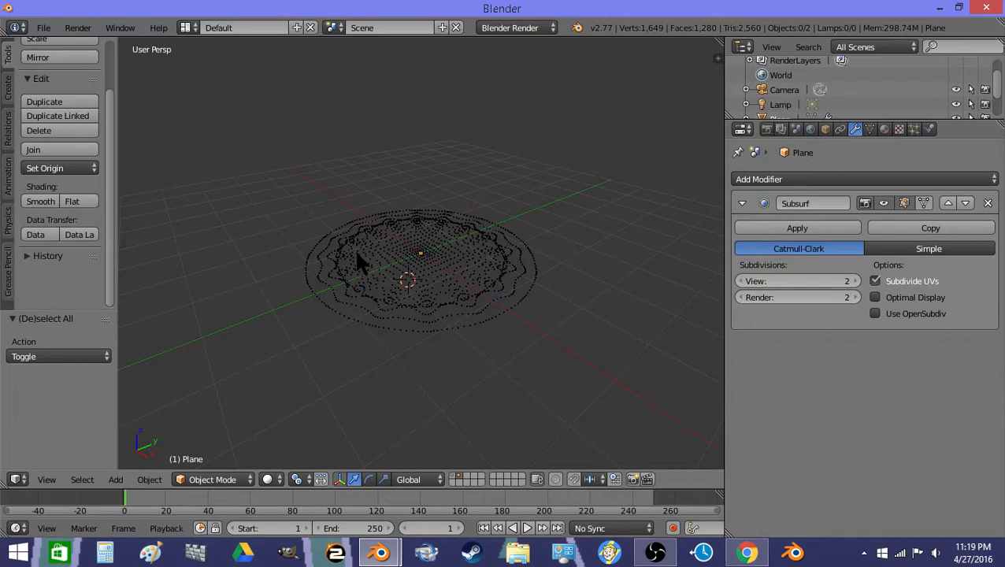
click(456, 478)
click(507, 28)
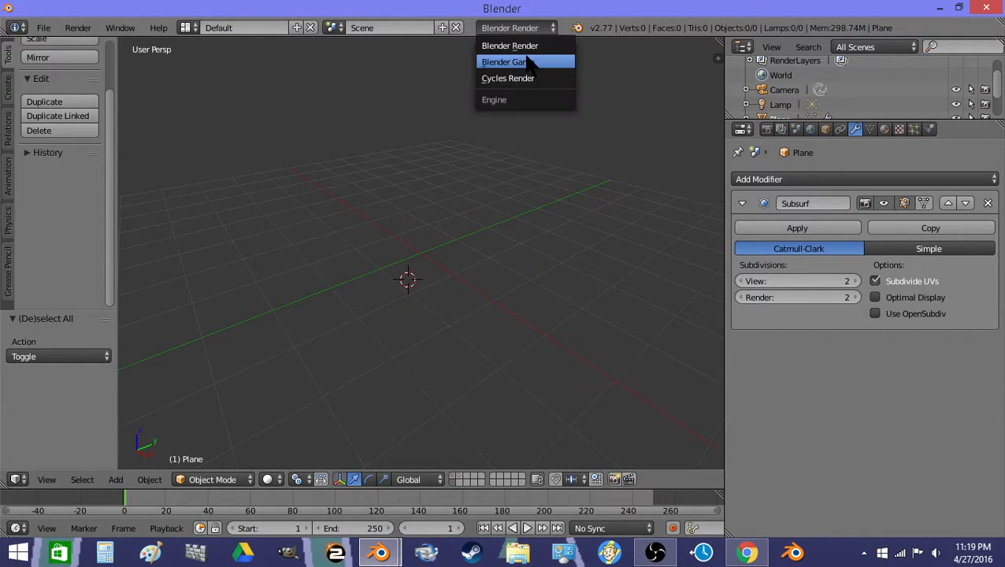
click(508, 62)
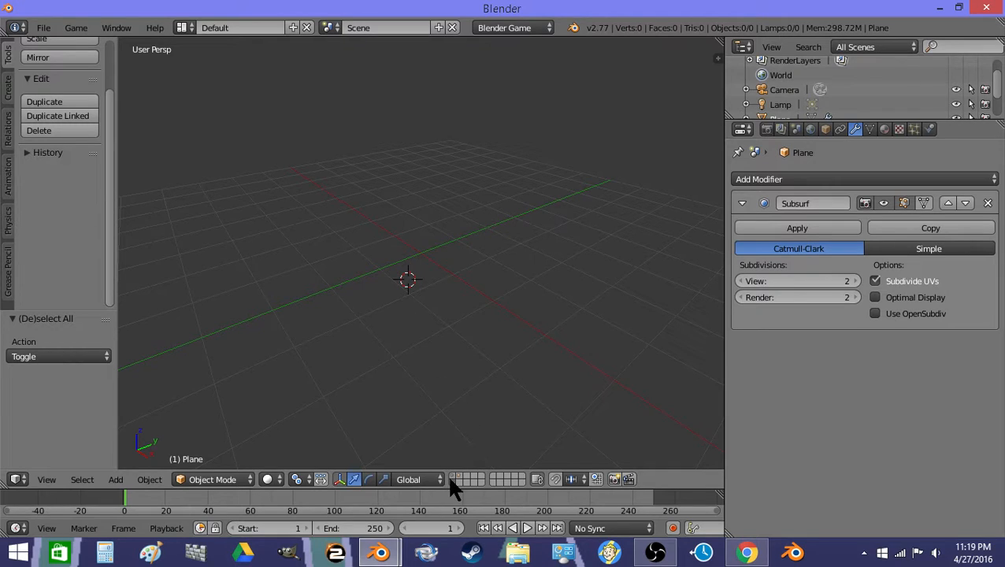
Set the 3D cursor's location to 0 on the X, Y and Z axes.
click(717, 58)
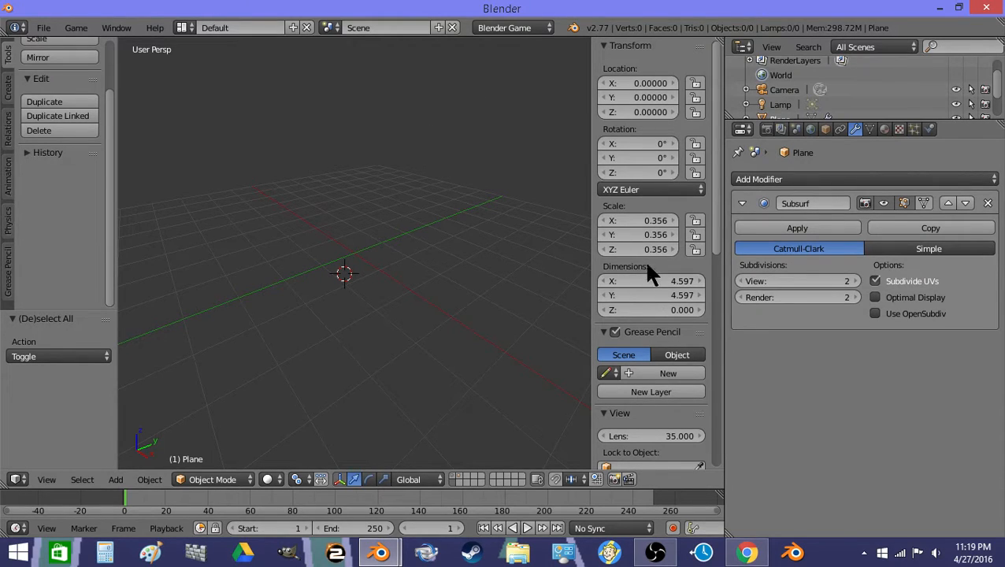
scroll(642, 240, down, 1)
scroll(641, 240, down, 6)
click(660, 423)
text(0)
key(Tab)
text(0)
key(Tab)
text(0)
key(Return)
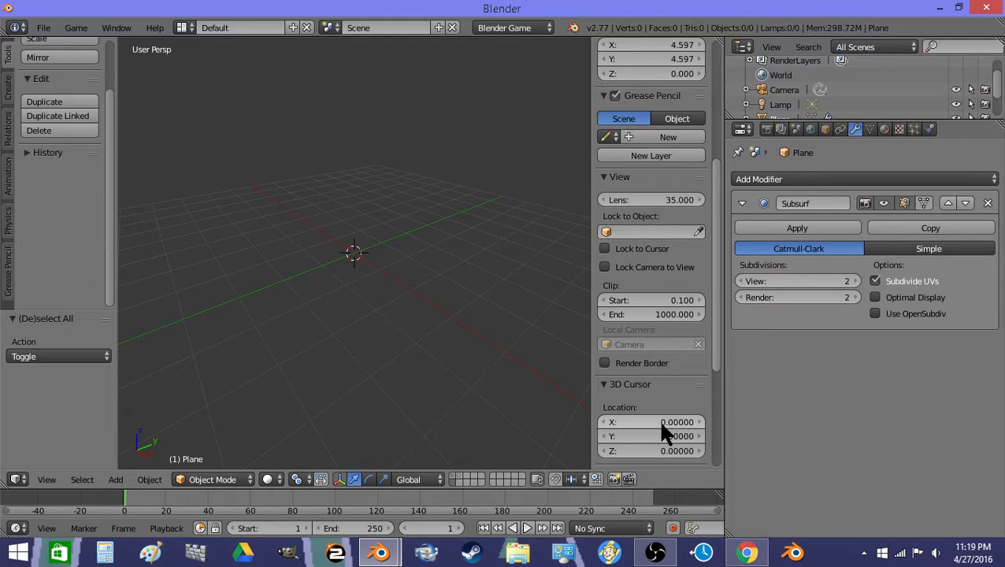
Add a mesh plane at the 3D cursor.
click(115, 480)
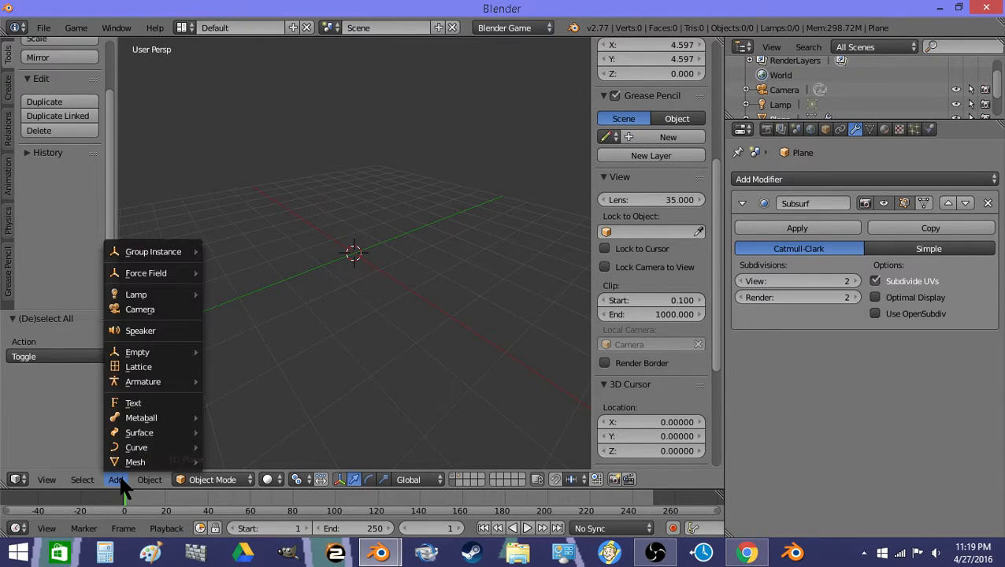
mouse_move(134, 463)
click(235, 322)
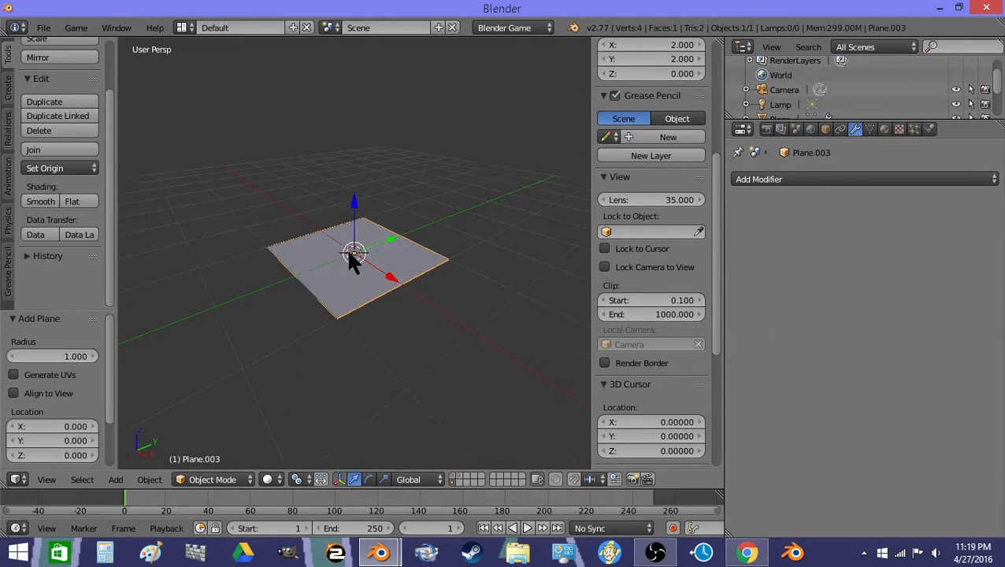
Unwrap the new plane's UVs in Edit Mode with the standard Unwrap and return to Object Mode.
click(884, 129)
key(Tab)
click(7, 147)
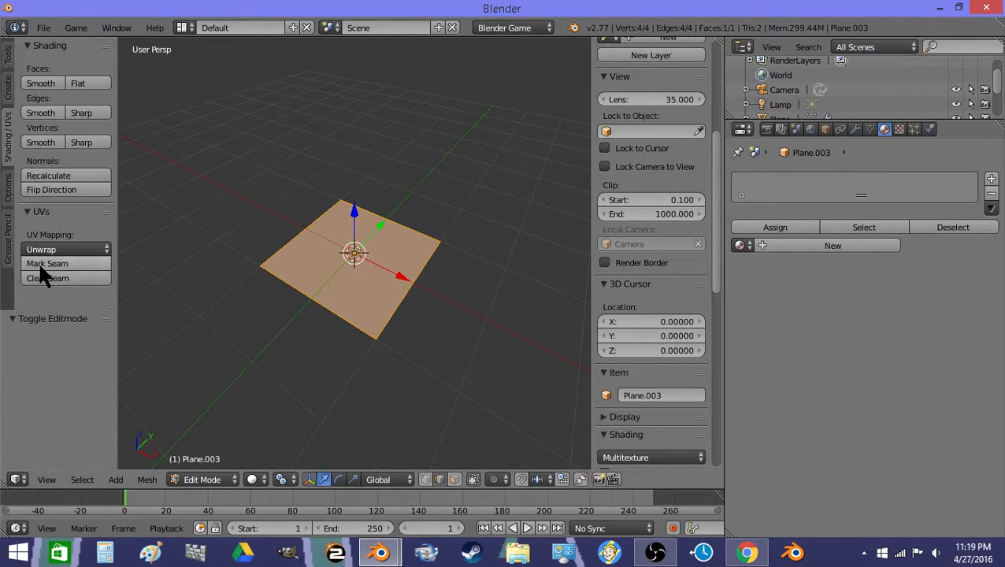
click(43, 250)
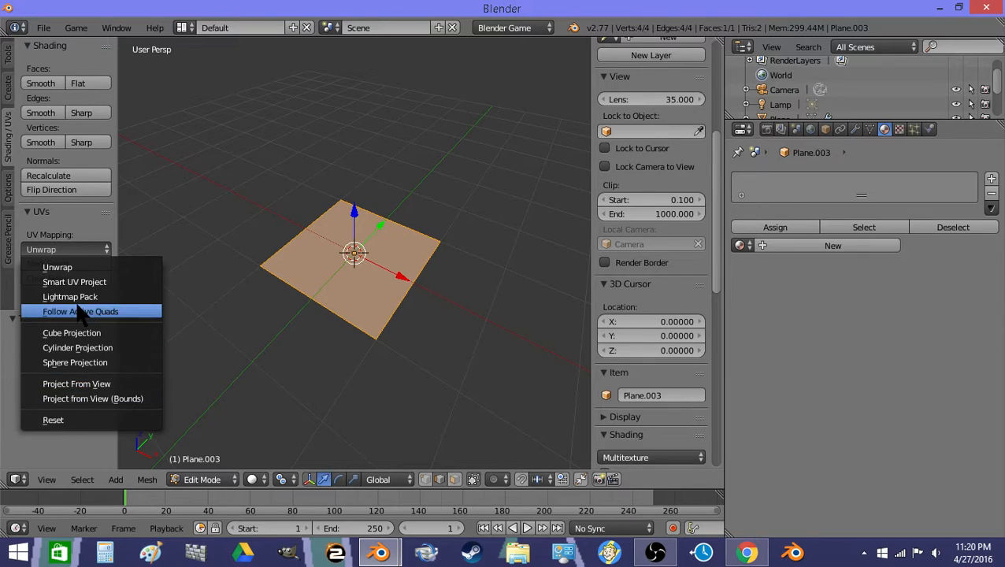
click(57, 267)
key(Tab)
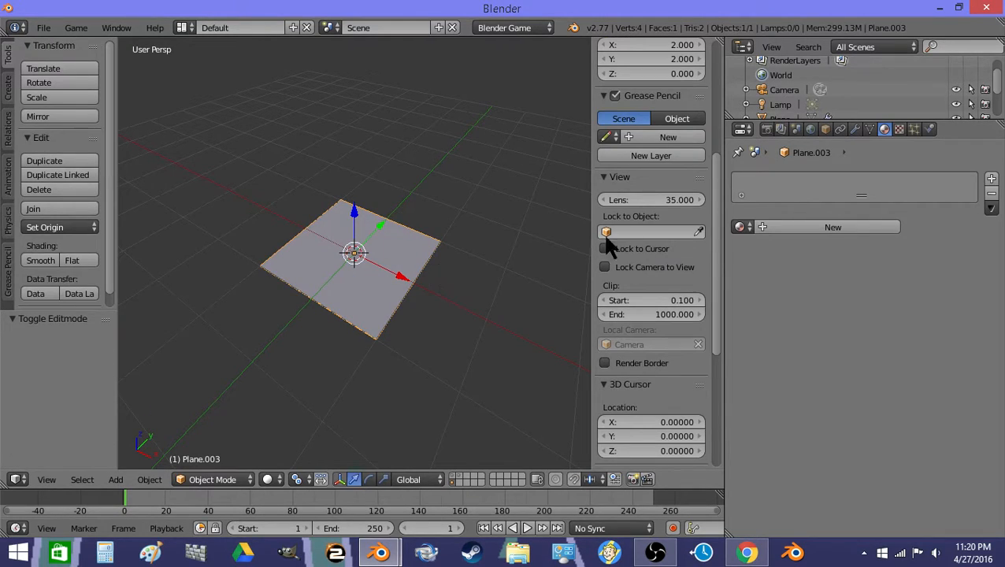
Change the Outliner area to an enlarged UV/Image Editor and display the plane's UV layout.
click(737, 46)
click(774, 157)
drag(782, 120, 795, 378)
key(Tab)
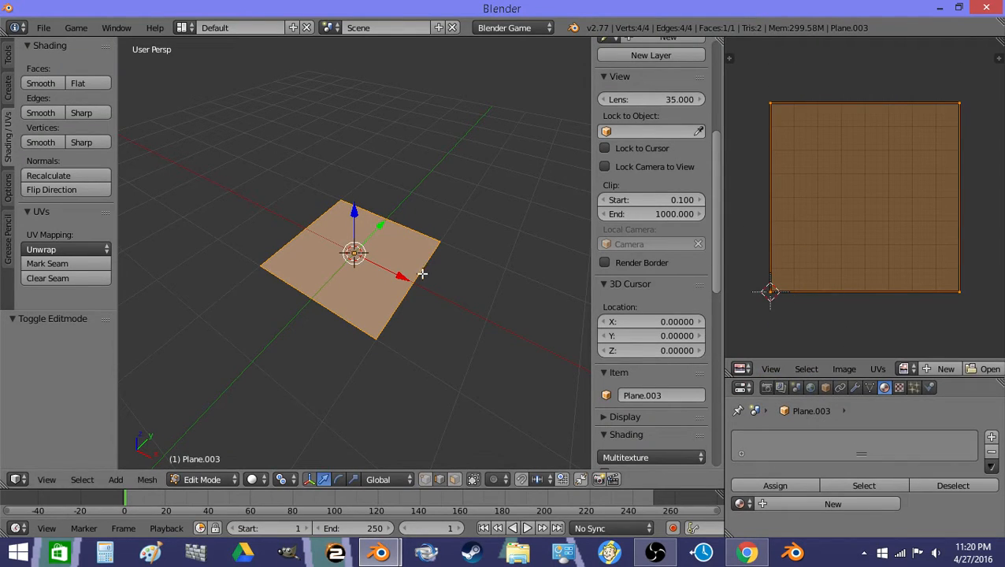
Give the plane a new material in Object Mode and add a new texture to that material.
key(Tab)
click(833, 493)
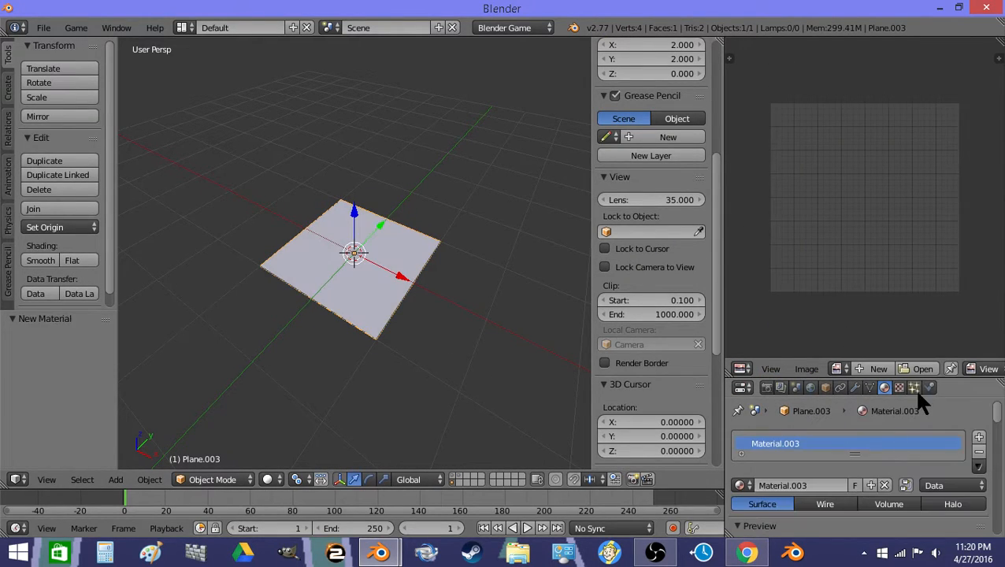
click(899, 386)
scroll(988, 504, down, 1)
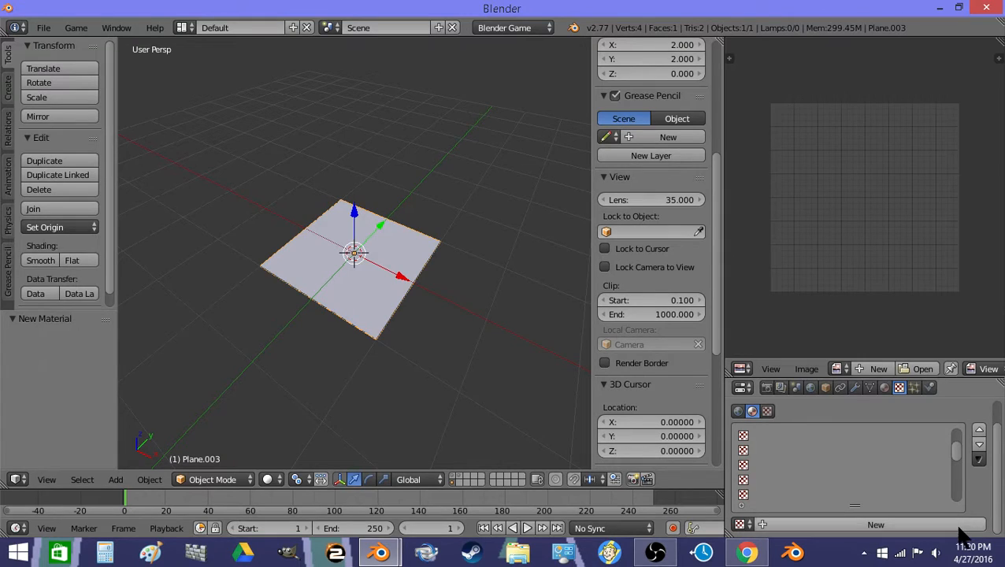
click(964, 524)
Load 000000SpriteFrame1.png from the Desktop as the texture's image.
scroll(984, 482, down, 5)
click(938, 495)
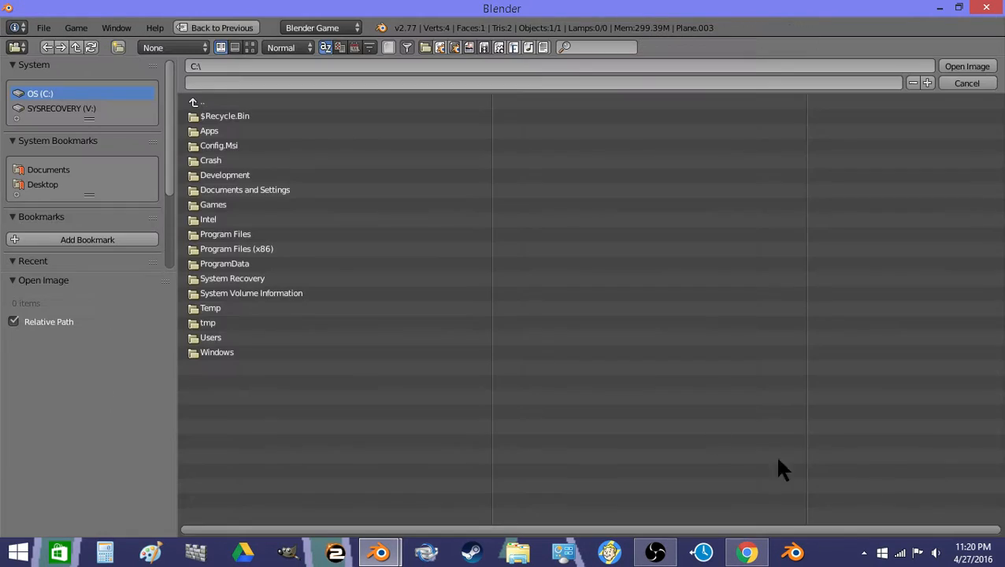
click(43, 184)
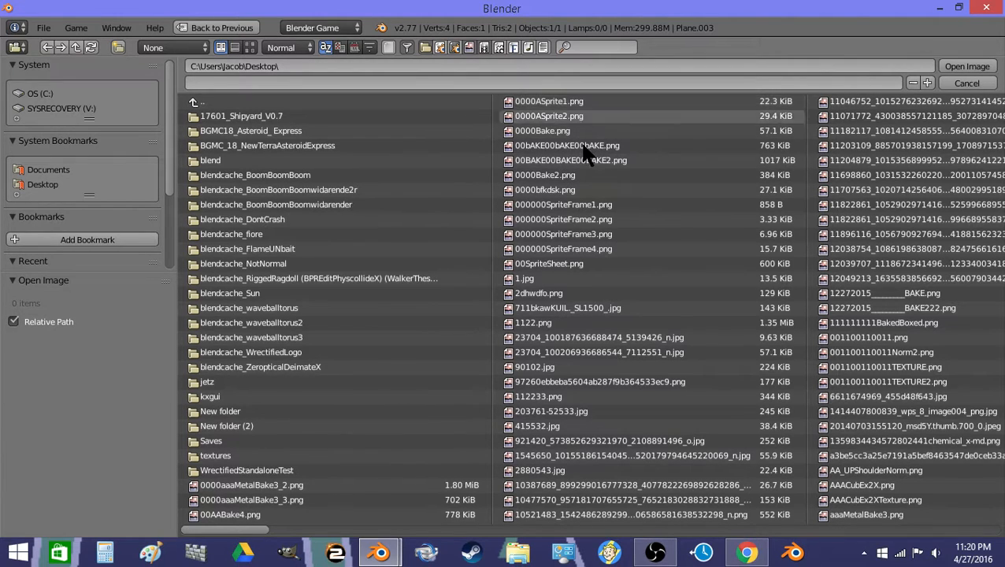
click(594, 204)
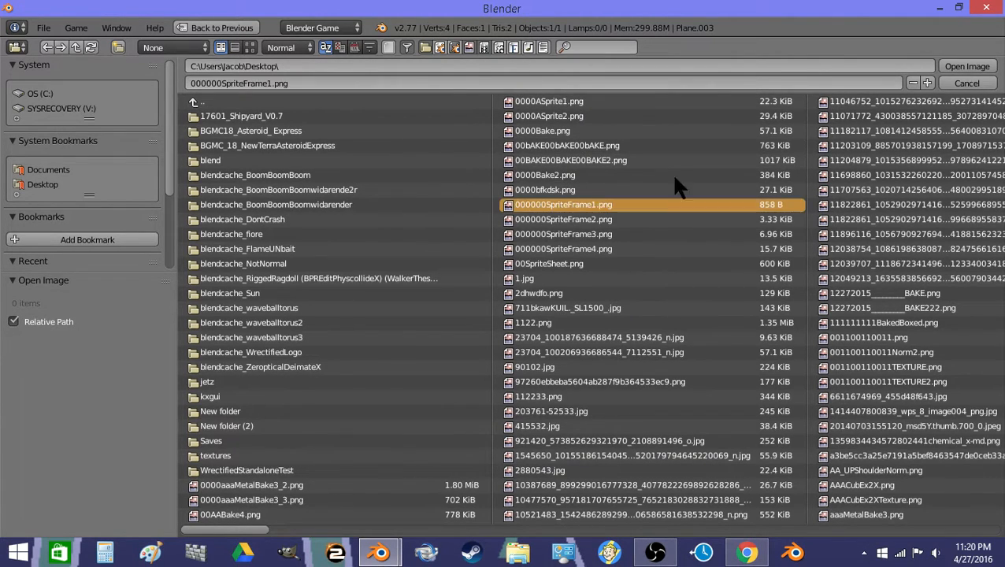
click(964, 67)
Switch the 3D view's display to Texture shading.
scroll(362, 276, up, 2)
click(271, 479)
click(307, 415)
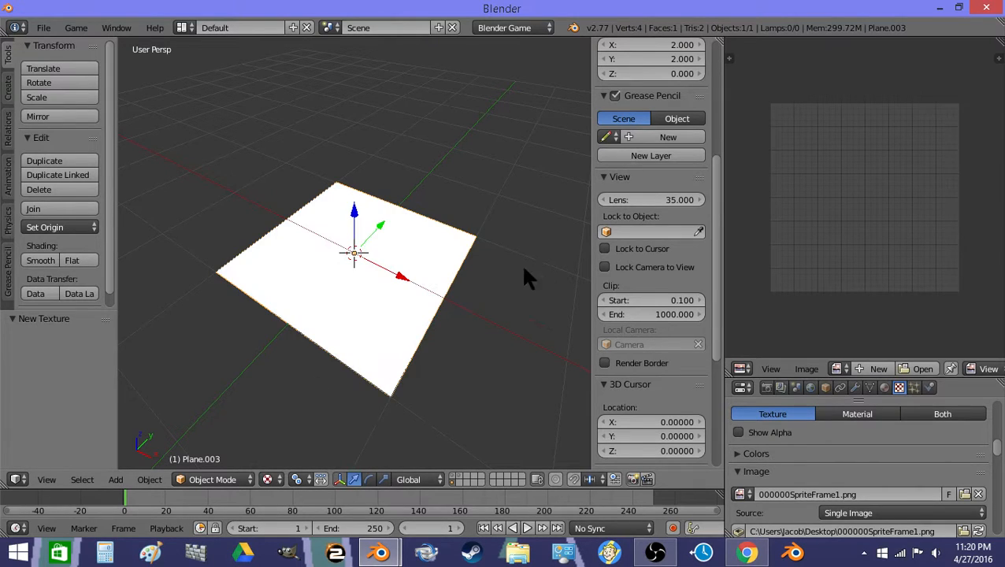
Change the game shading mode from Multitexture to GLSL.
click(766, 386)
scroll(823, 436, down, 6)
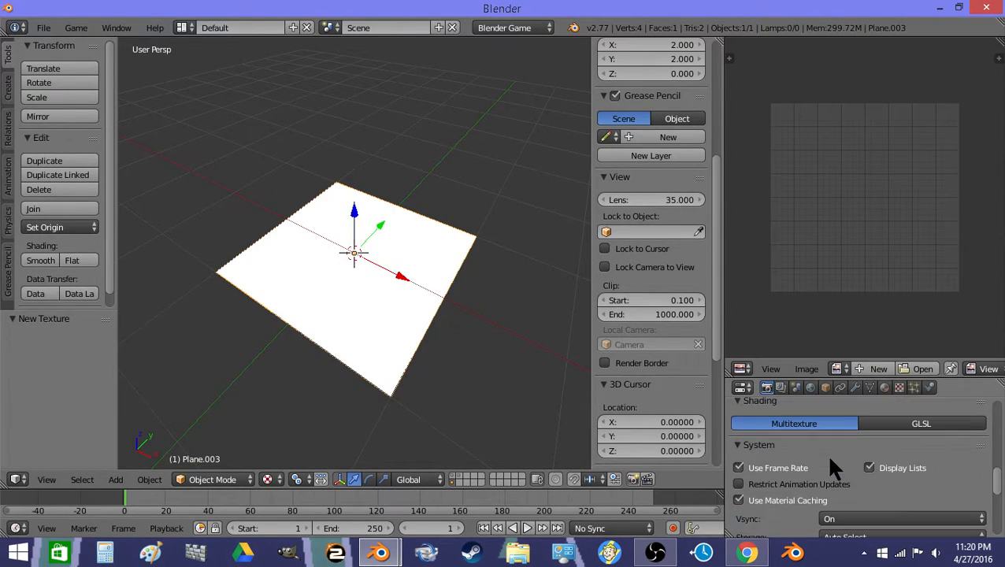
key(n)
key(n)
scroll(640, 267, down, 7)
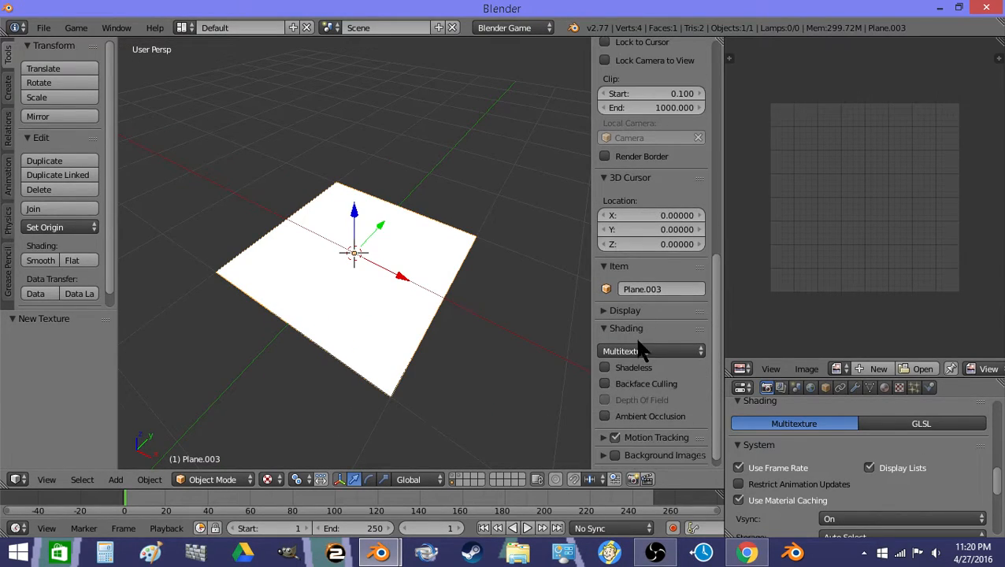
click(643, 351)
click(642, 317)
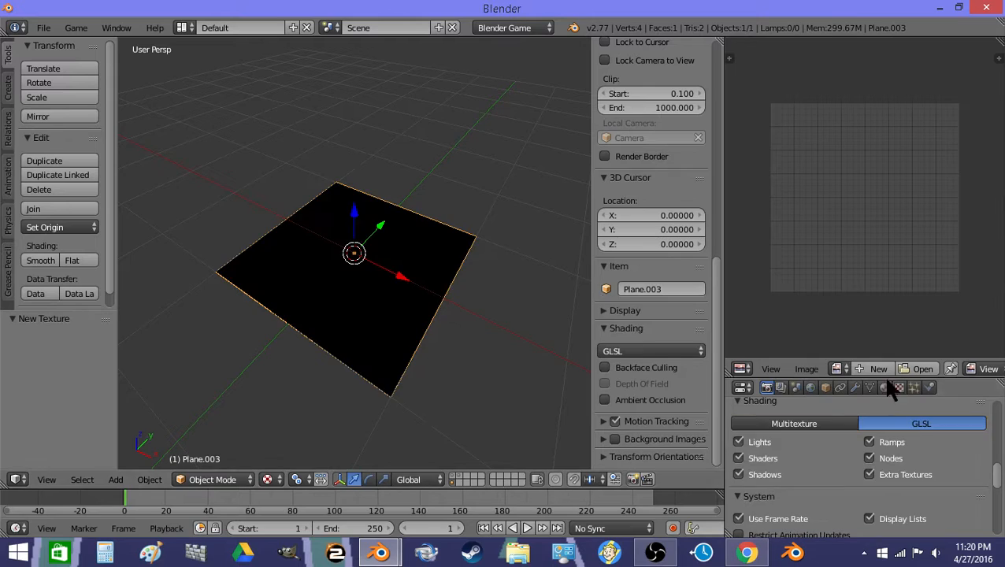
scroll(468, 408, down, 1)
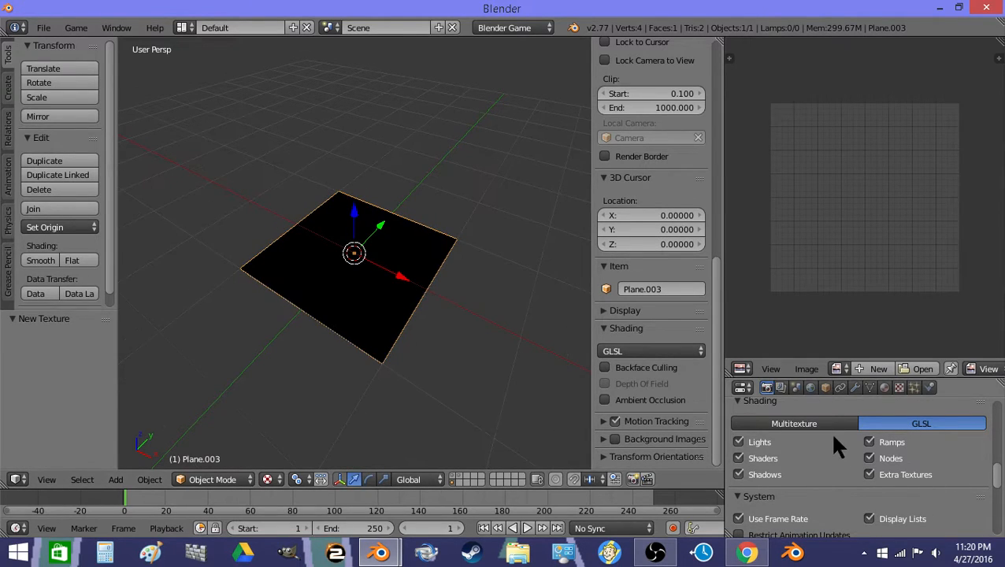
Make the plane's material shadeless and view its sprite texture up close.
click(885, 387)
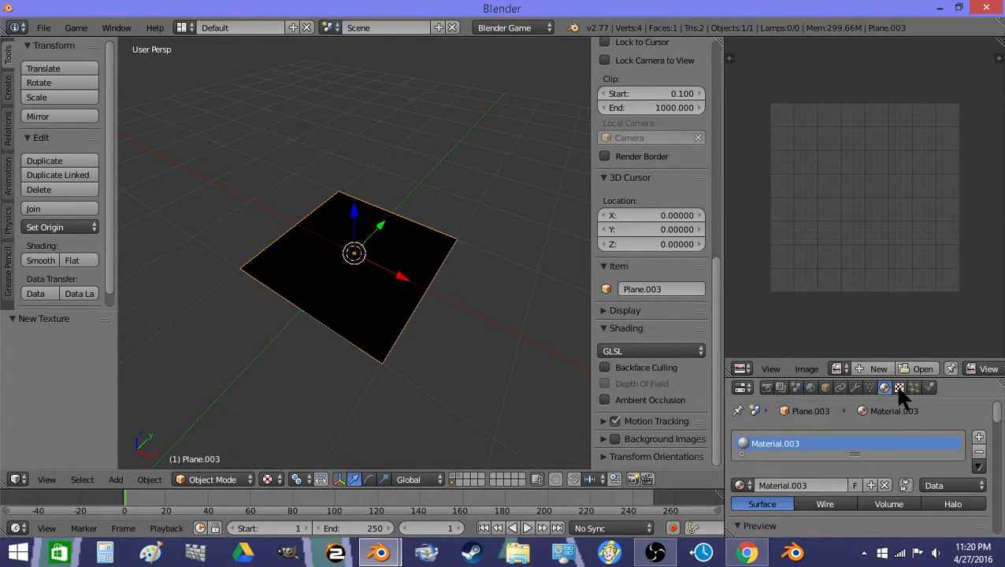
click(898, 388)
drag(995, 459, 999, 520)
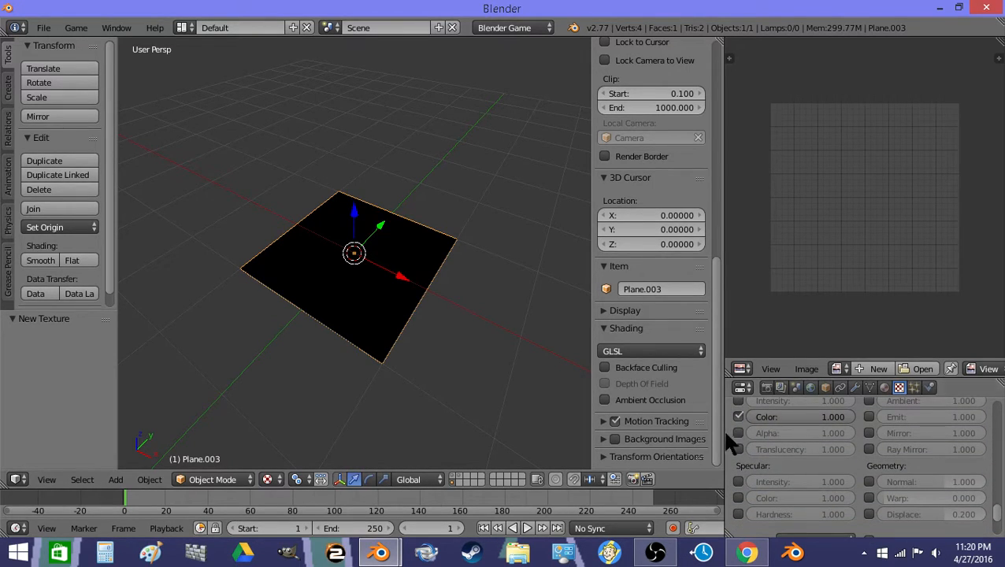
click(885, 387)
scroll(931, 477, down, 10)
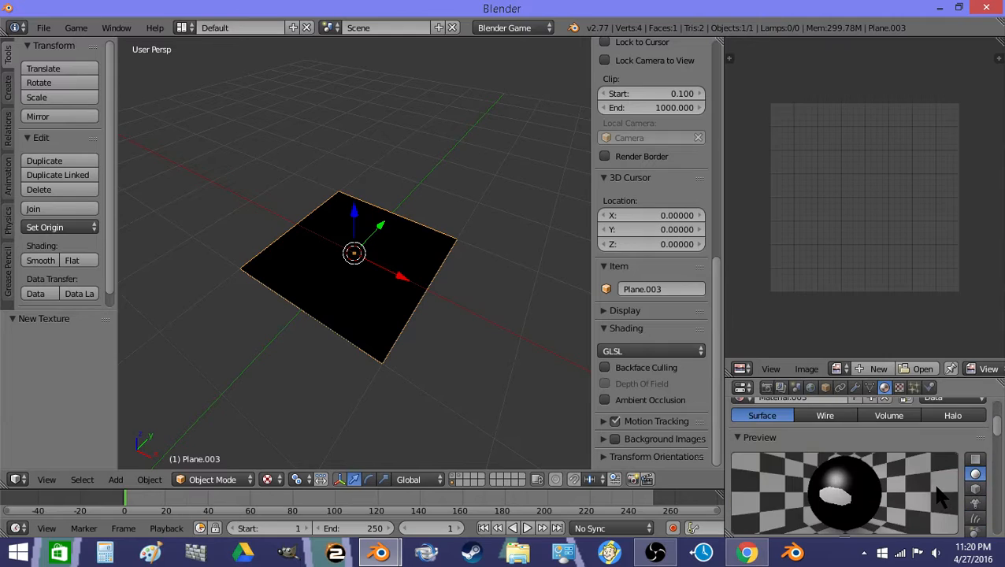
scroll(893, 455, down, 4)
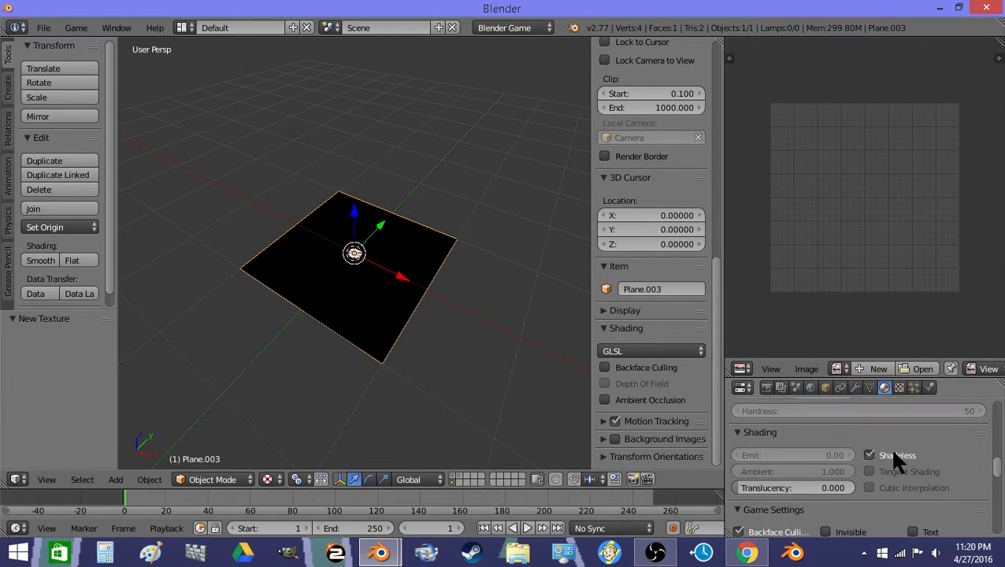
scroll(353, 302, up, 5)
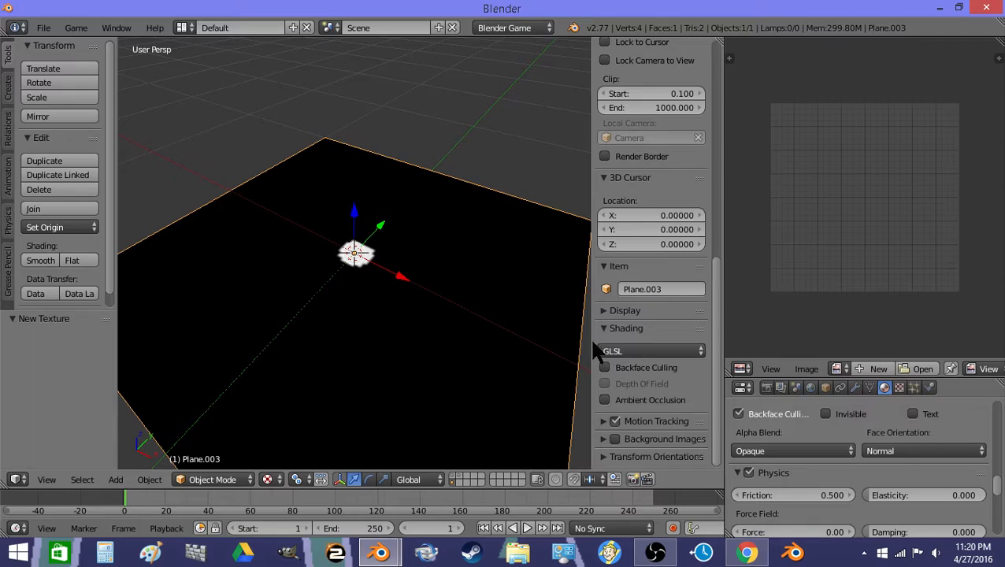
scroll(836, 450, down, 5)
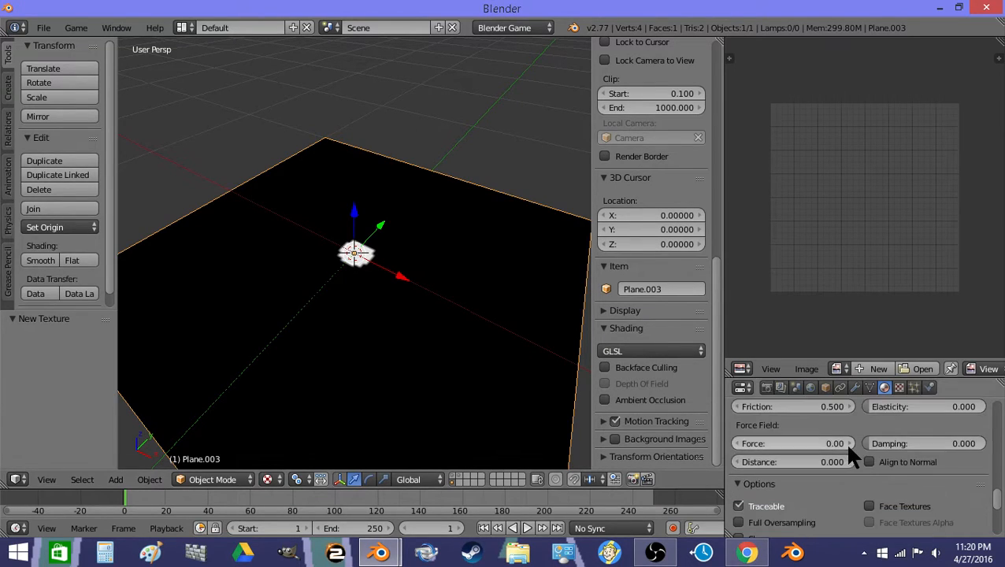
Enable transparency on the plane's material and set both its alpha and specular values to 0.
scroll(837, 465, down, 3)
click(749, 510)
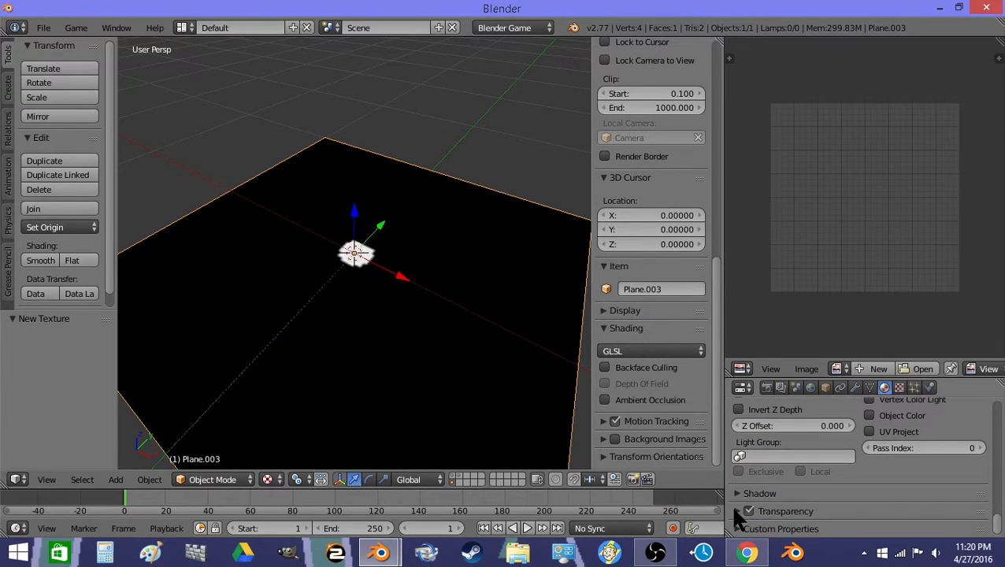
click(735, 510)
scroll(768, 506, down, 3)
click(798, 489)
text(0)
key(Return)
click(811, 506)
text(0)
key(Return)
Duplicate the textured plane and move the copy 2 units along the X axis.
key(Tab)
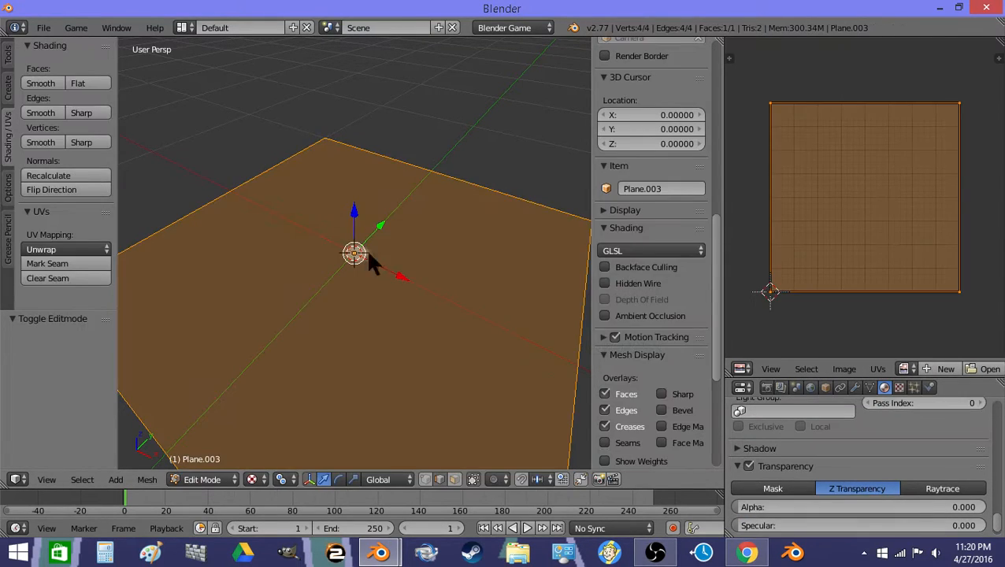
key(Tab)
key(a)
mouse_move(353, 269)
middle_down()
mouse_move(396, 311)
mouse_move(361, 312)
mouse_move(352, 262)
mouse_move(359, 270)
middle_up()
scroll(346, 297, up, 3)
key(shift+d)
key(Escape)
key(g)
key(x)
key(2)
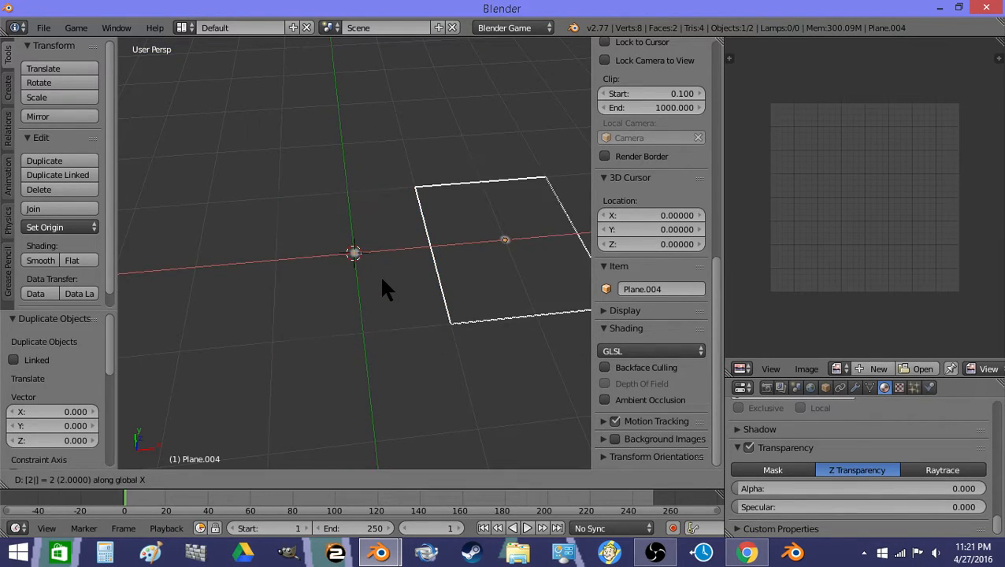
key(Return)
key(a)
key(a)
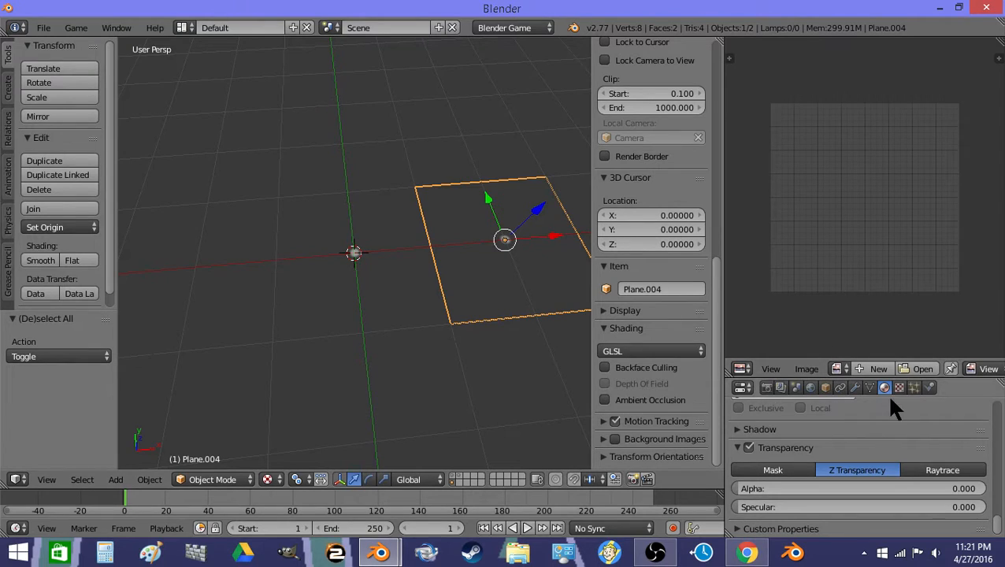
Give the duplicated plane its own material and texture copies and load 000000SpriteFrame2.png as the texture image.
scroll(863, 441, up, 15)
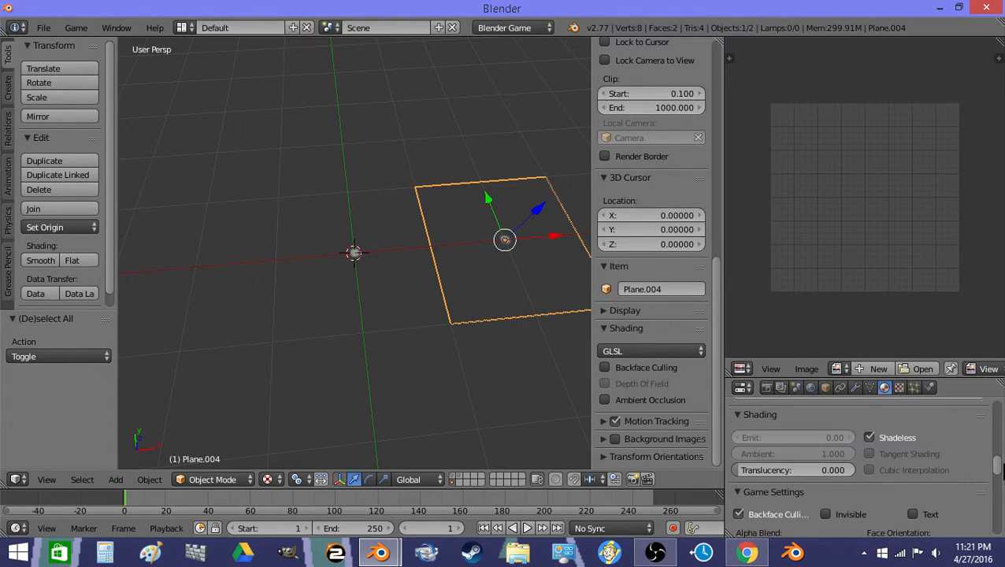
scroll(997, 417, up, 1)
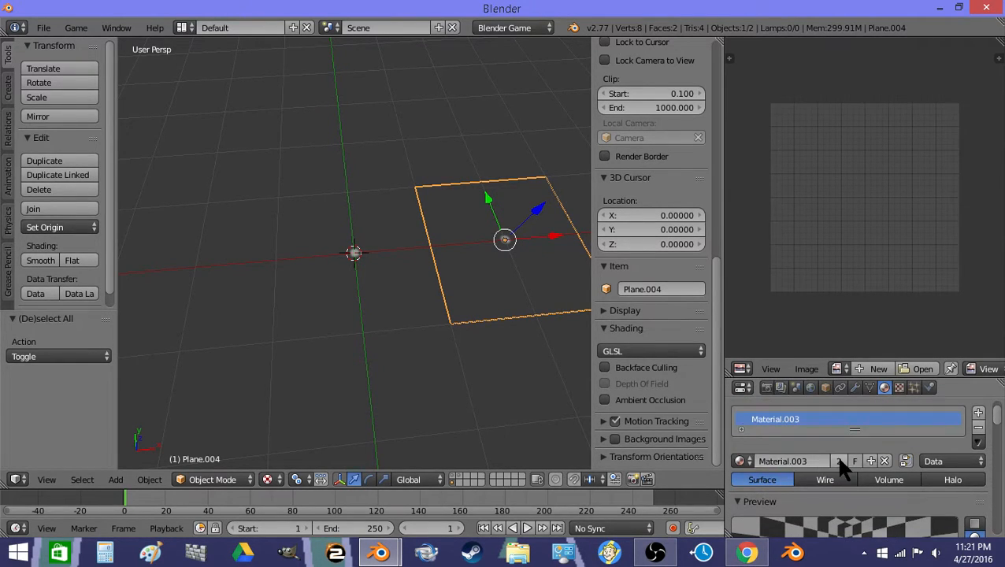
scroll(875, 409, up, 1)
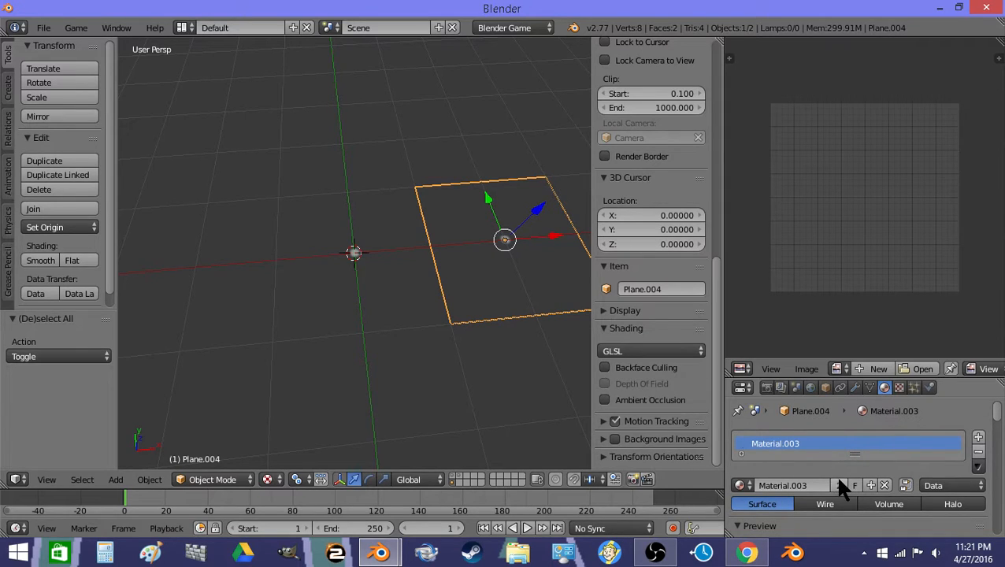
click(900, 389)
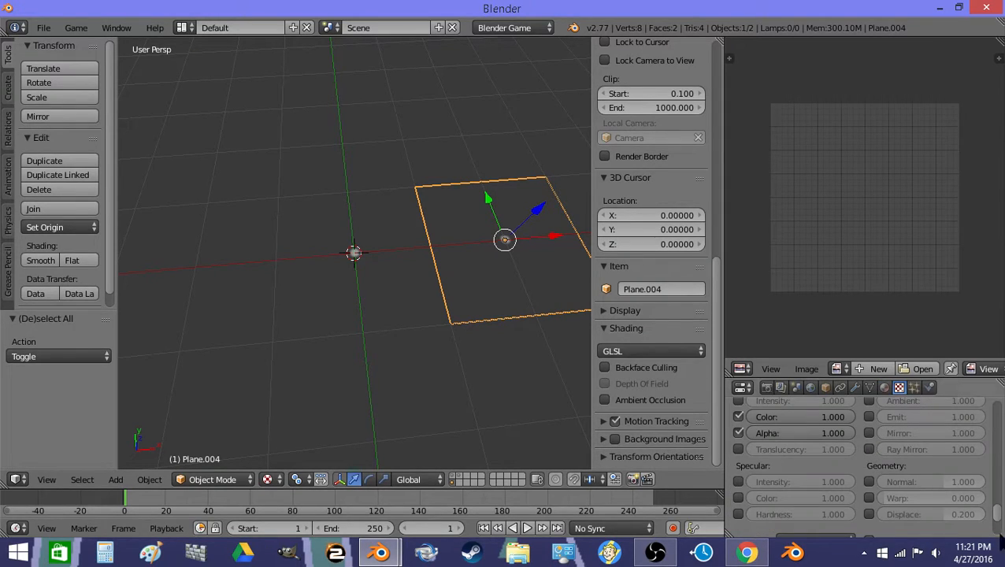
drag(999, 522, 1003, 419)
scroll(929, 484, down, 8)
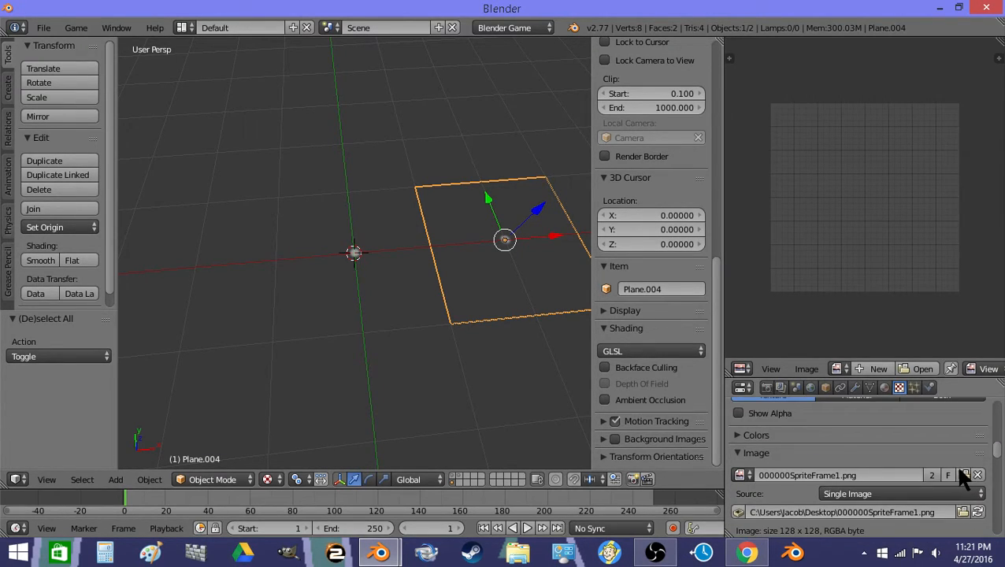
click(743, 475)
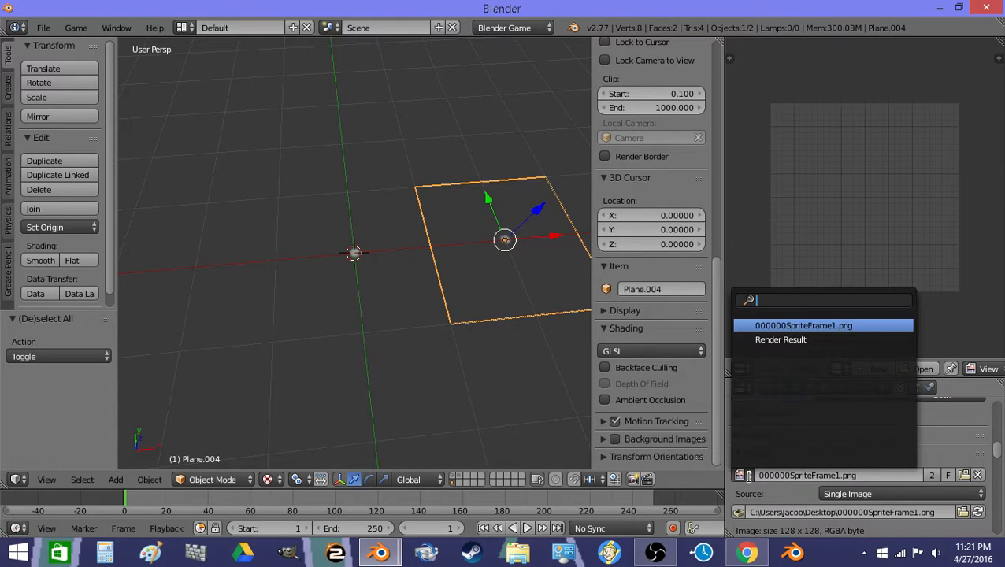
click(962, 475)
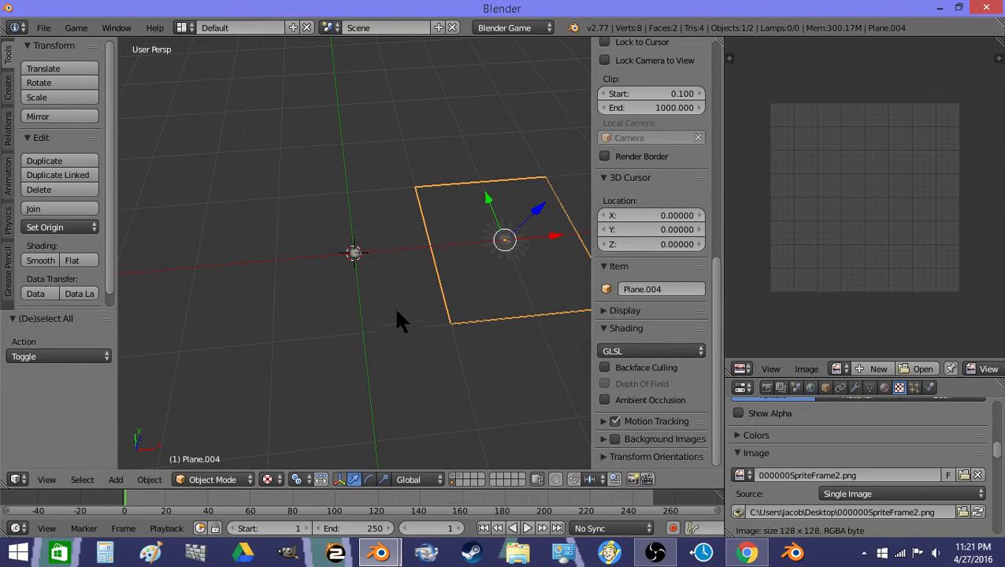
Duplicate the plane carrying the second sprite frame in place.
key(a)
right_click(336, 258)
key(shift+d)
click(525, 339)
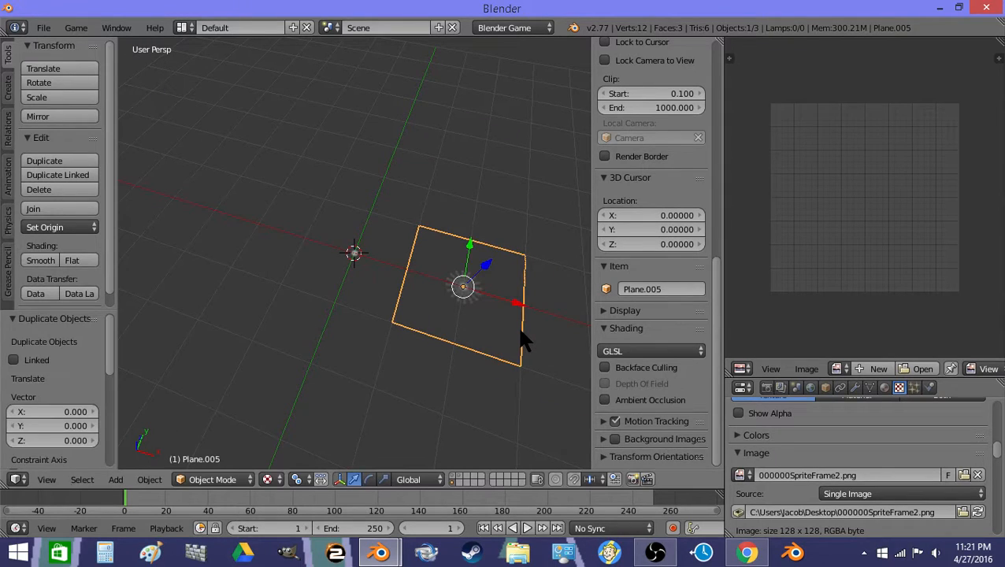
Try moving the new copy 3 units along the X axis.
key(g)
key(x)
key(3)
key(Return)
key(a)
key(ctrl+z)
key(ctrl+z)
Move the new copy 2 units along the X axis and keep that third plane selected.
key(g)
key(x)
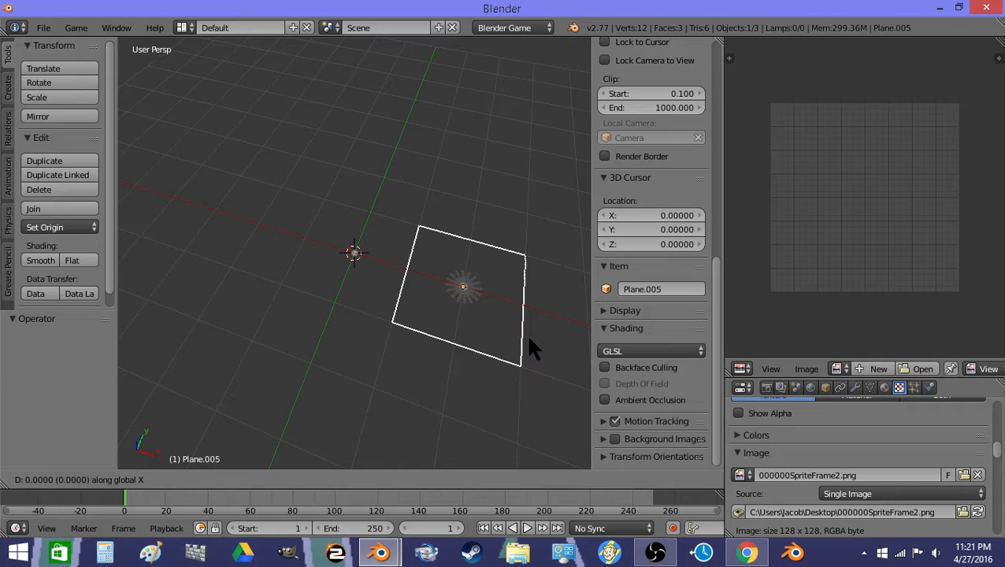
key(2)
key(Return)
key(a)
right_click(359, 263)
right_click(503, 319)
key(shift+f)
click(354, 253)
right_click(378, 191)
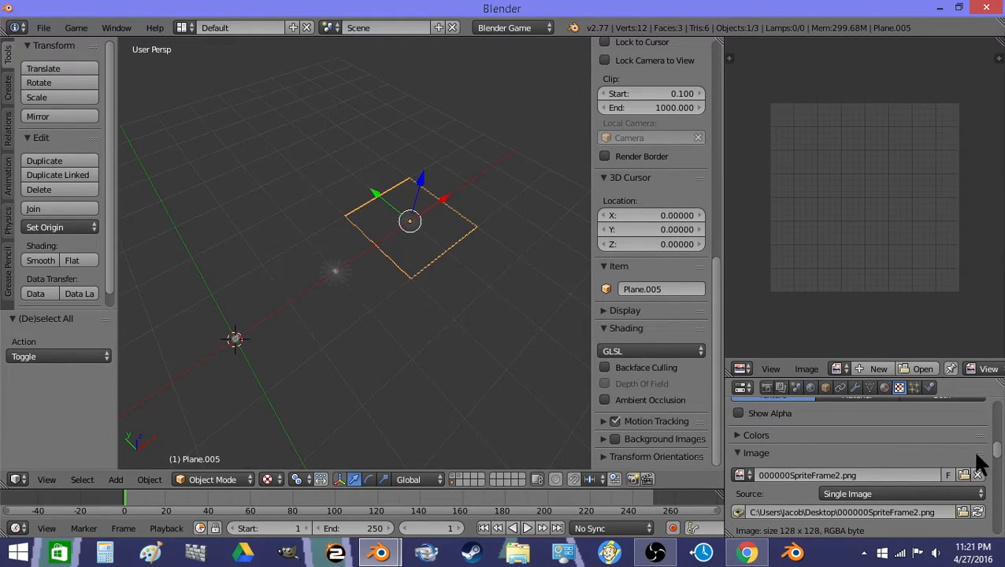
Give the third plane its own material and texture copies and load 000000SpriteFrame3.png as the texture image.
scroll(929, 455, up, 5)
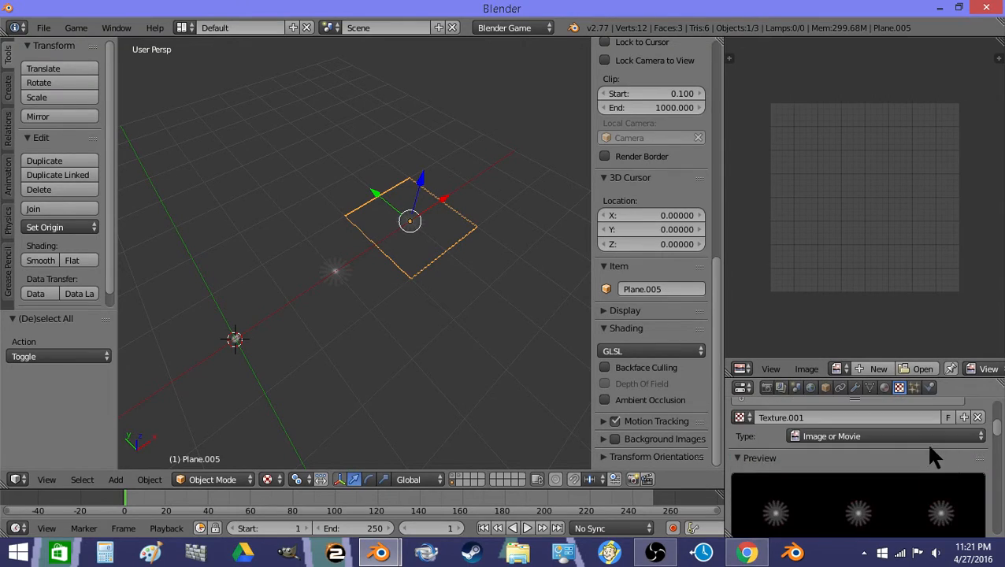
click(883, 388)
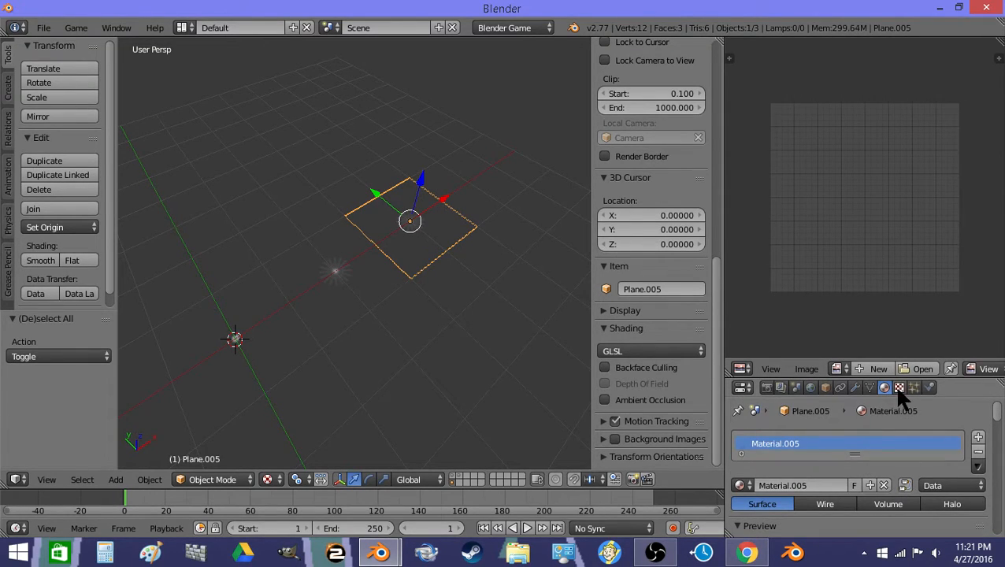
click(898, 387)
scroll(929, 428, up, 2)
scroll(937, 464, down, 6)
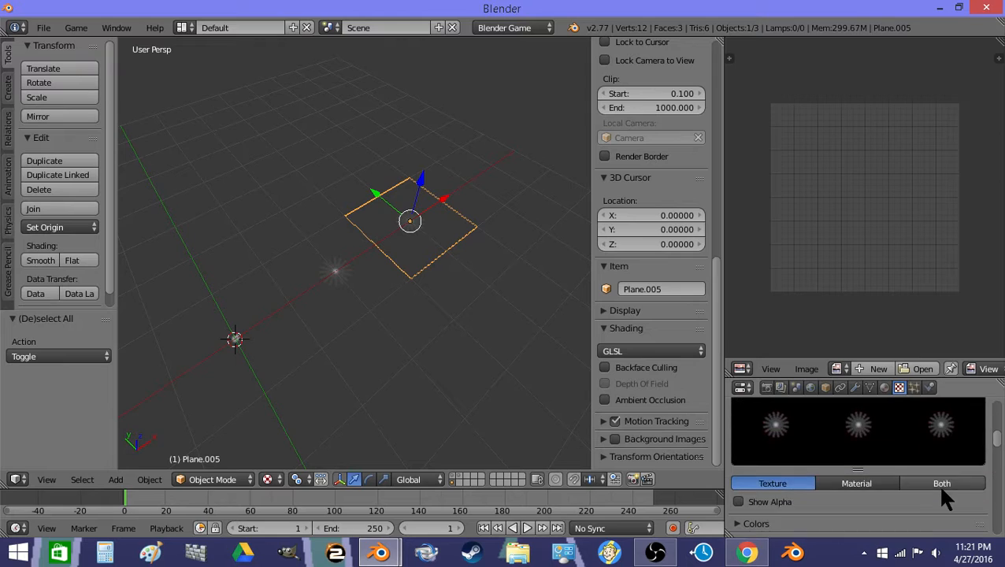
click(963, 505)
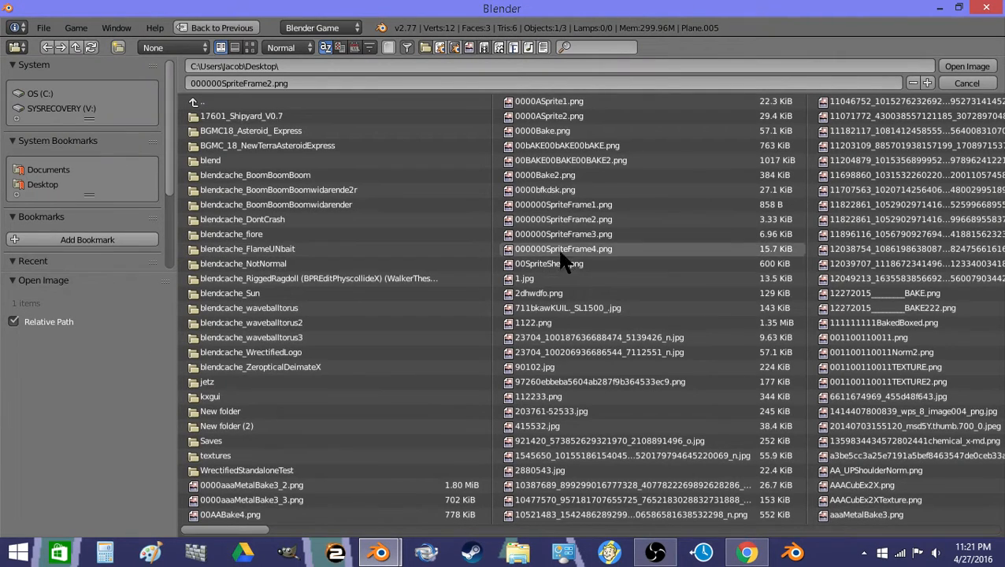
double_click(598, 233)
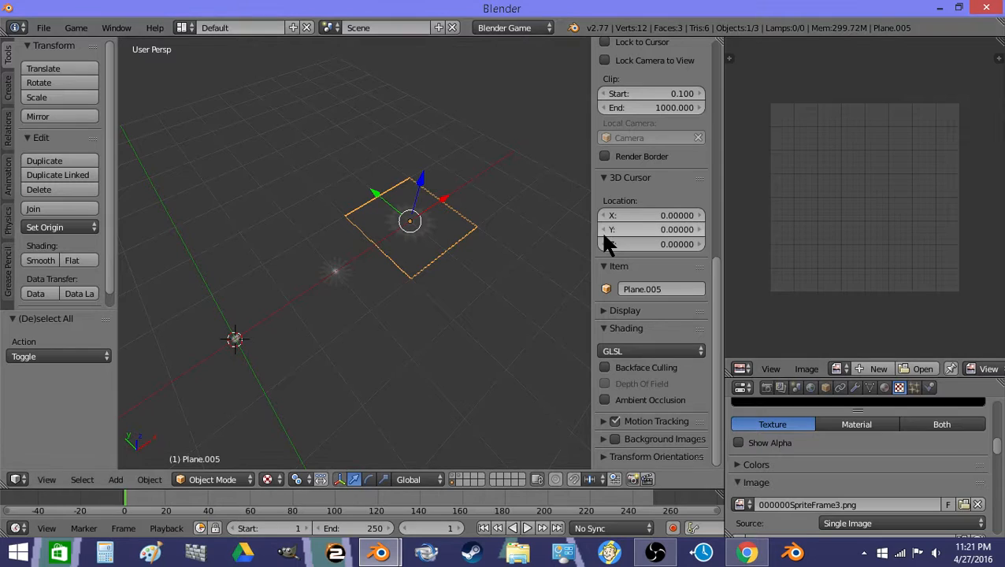
Snap the 3D cursor to the third plane.
key(a)
right_click(246, 319)
right_click(446, 207)
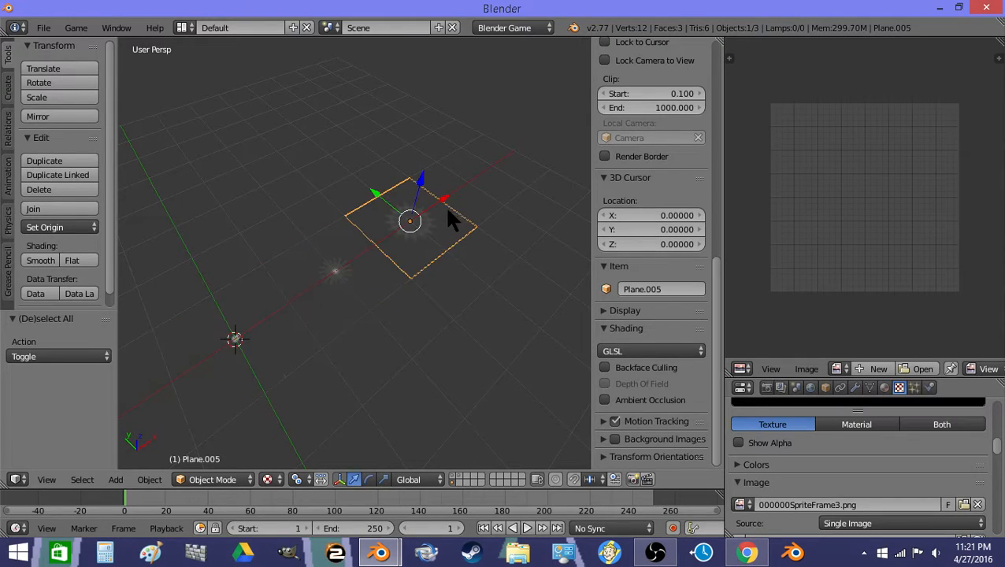
key(shift+s)
click(446, 294)
Duplicate the third plane and offset the copy 2 units along the X axis.
key(shift+d)
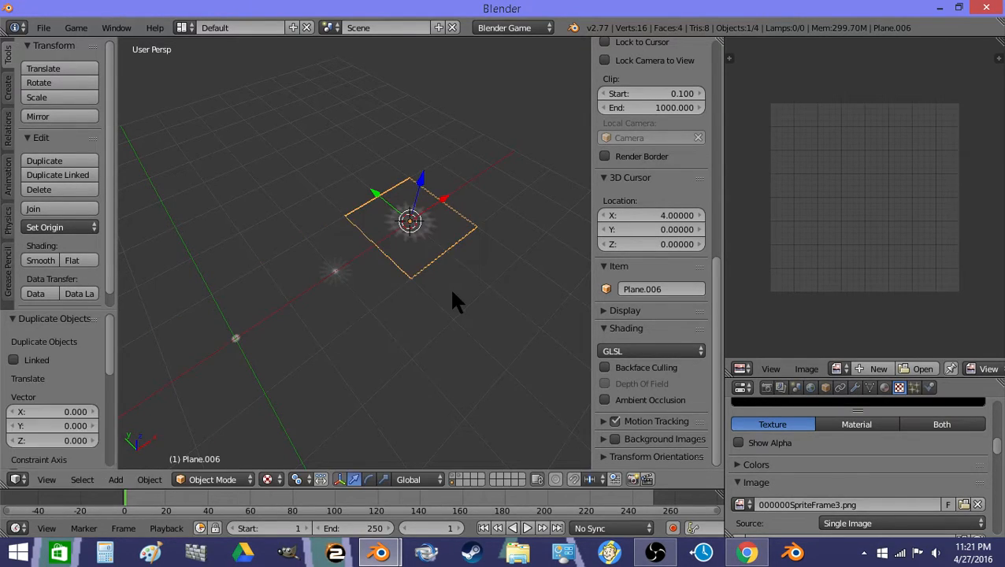
text(x2)
key(Return)
key(a)
right_click(464, 221)
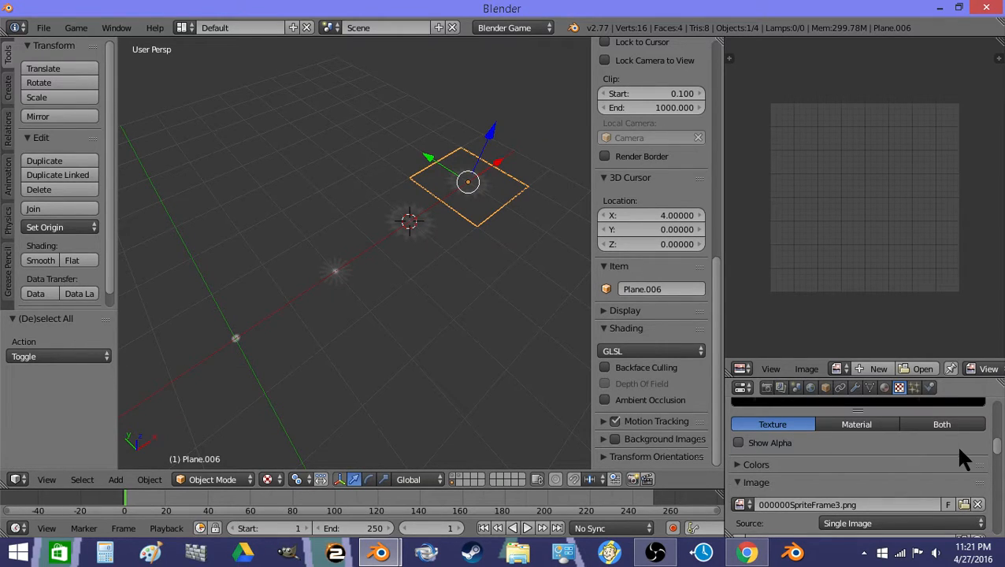
Make the fourth plane's material and texture single-user copies, independent of the third plane.
scroll(959, 456, up, 5)
click(884, 387)
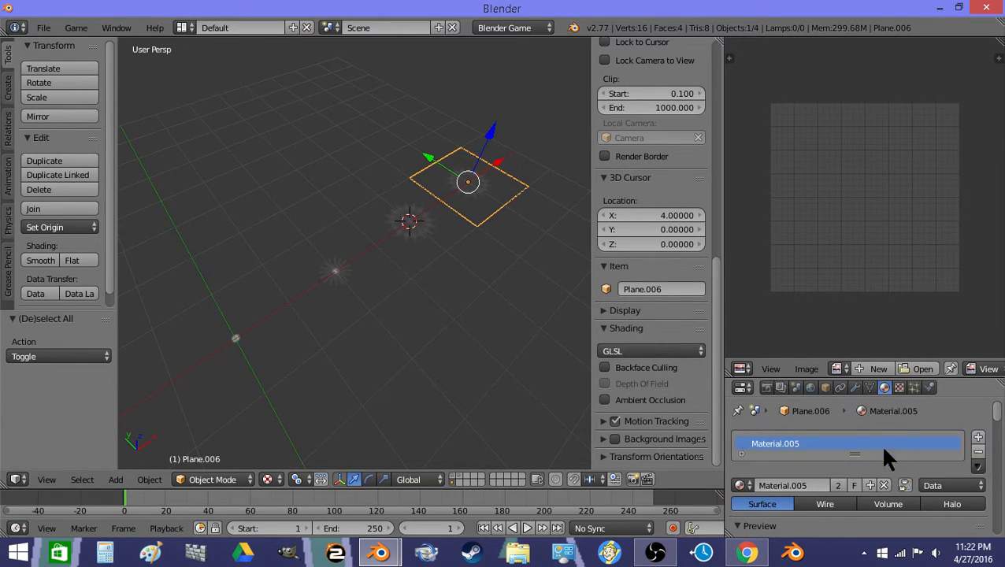
click(898, 387)
scroll(914, 504, down, 8)
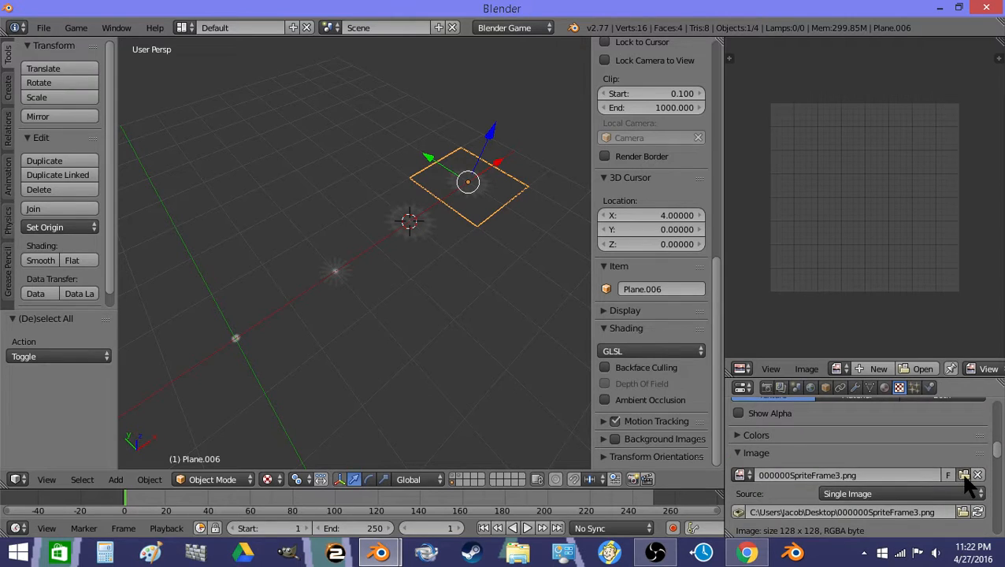
click(965, 474)
key(Escape)
scroll(951, 470, up, 10)
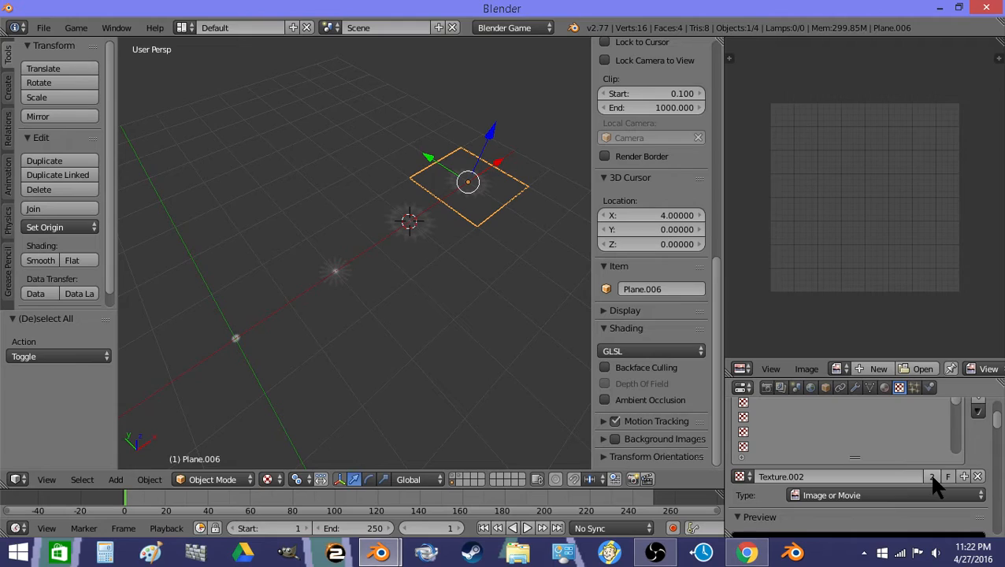
scroll(917, 476, down, 10)
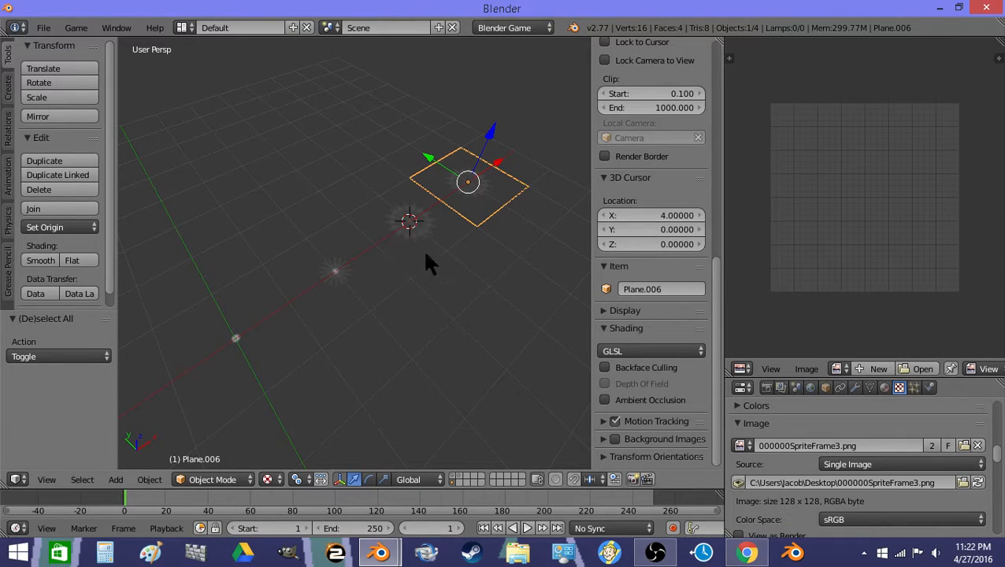
Load 000000SpriteFrame4.png from the Desktop as the fourth plane's texture image.
click(962, 446)
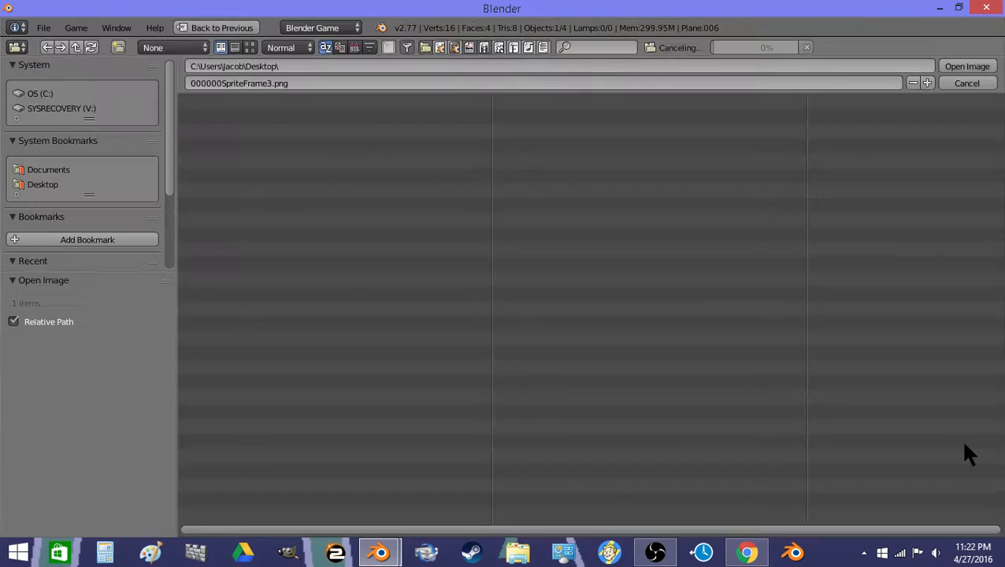
click(616, 249)
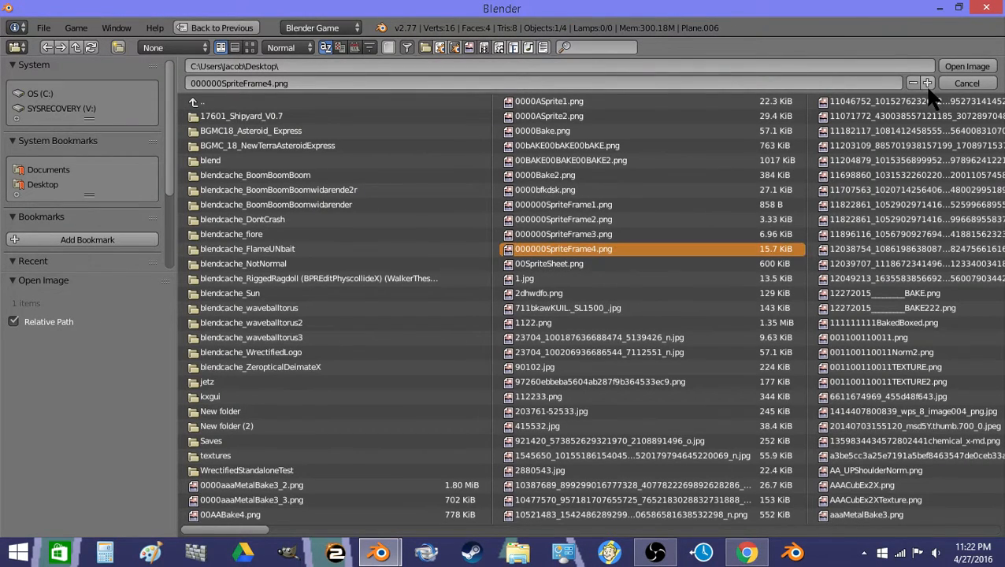
click(960, 66)
Select the first sprite plane at the origin and snap the 3D cursor to it.
key(a)
right_click(451, 188)
right_click(410, 224)
right_click(338, 270)
right_click(237, 334)
middle_drag(289, 352, 226, 324)
key(shift+s)
click(234, 278)
Add a point lamp at the first plane's centre.
click(115, 480)
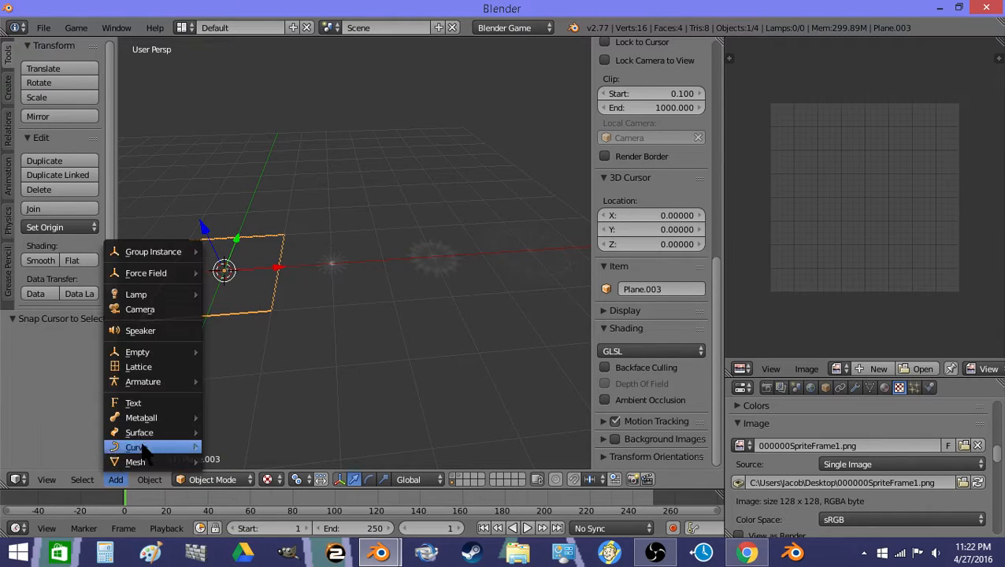
mouse_move(142, 285)
click(226, 289)
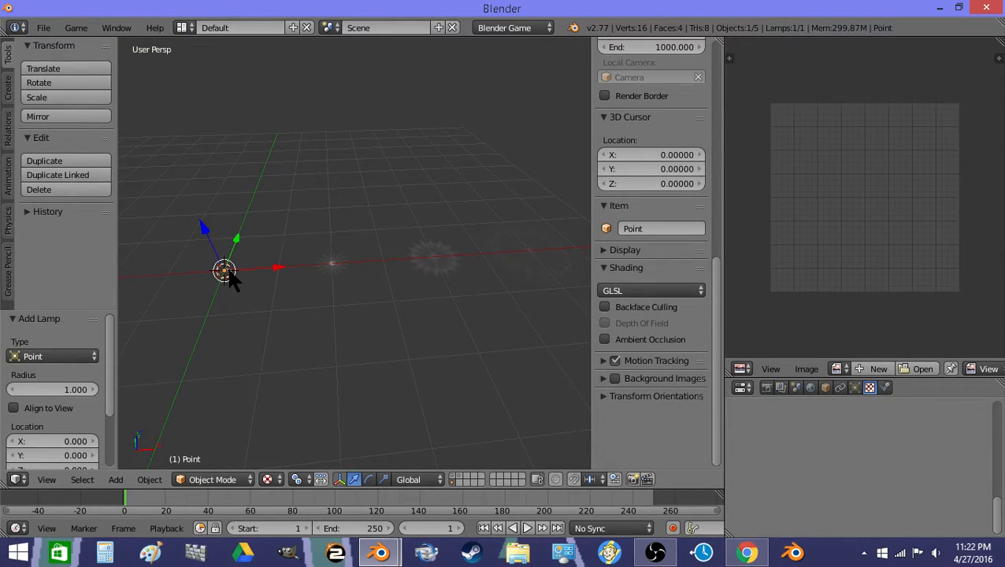
Parent the point lamp to the first sprite plane using Object (Keep Transform), and deselect everything.
shift+right_click(233, 280)
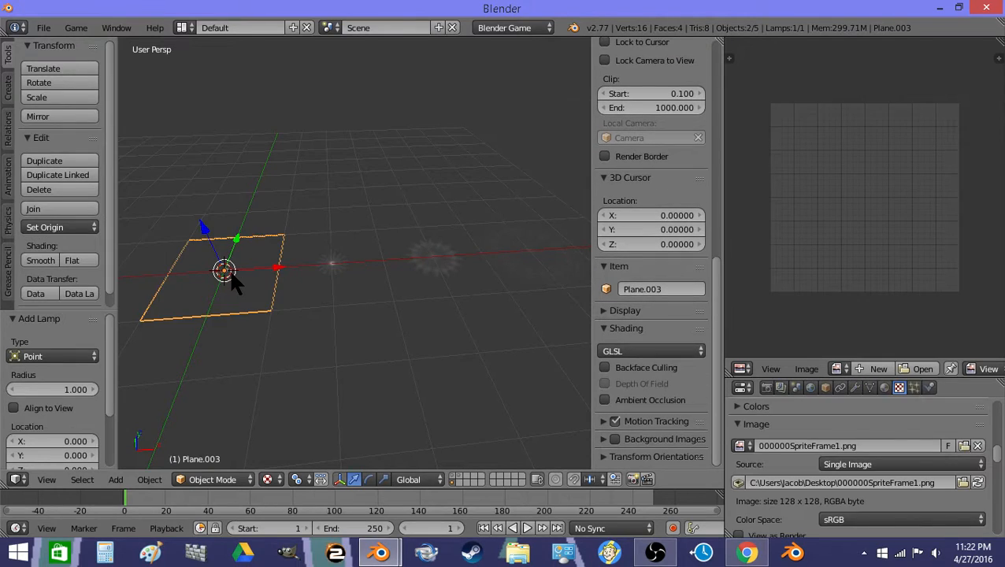
key(ctrl+p)
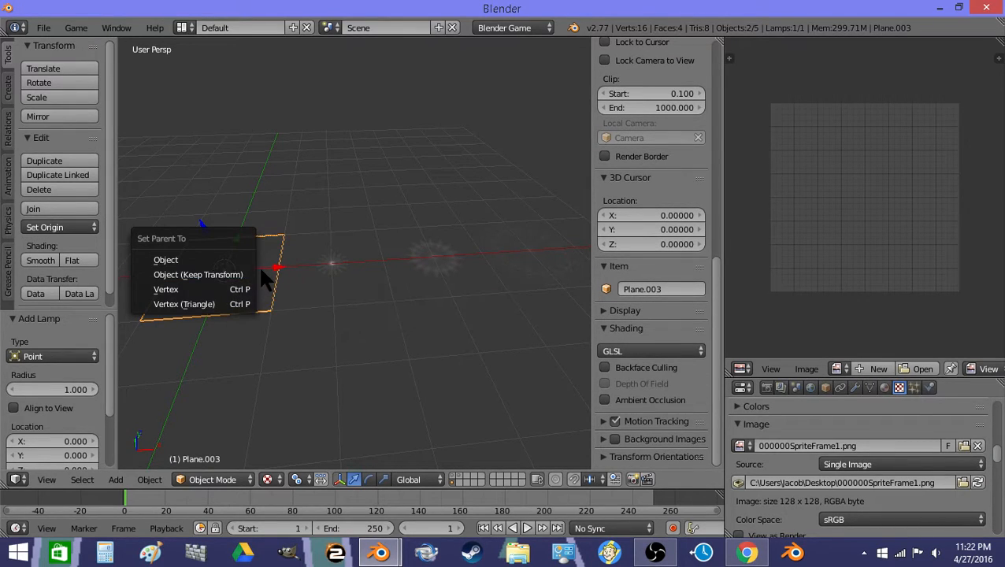
click(237, 275)
key(a)
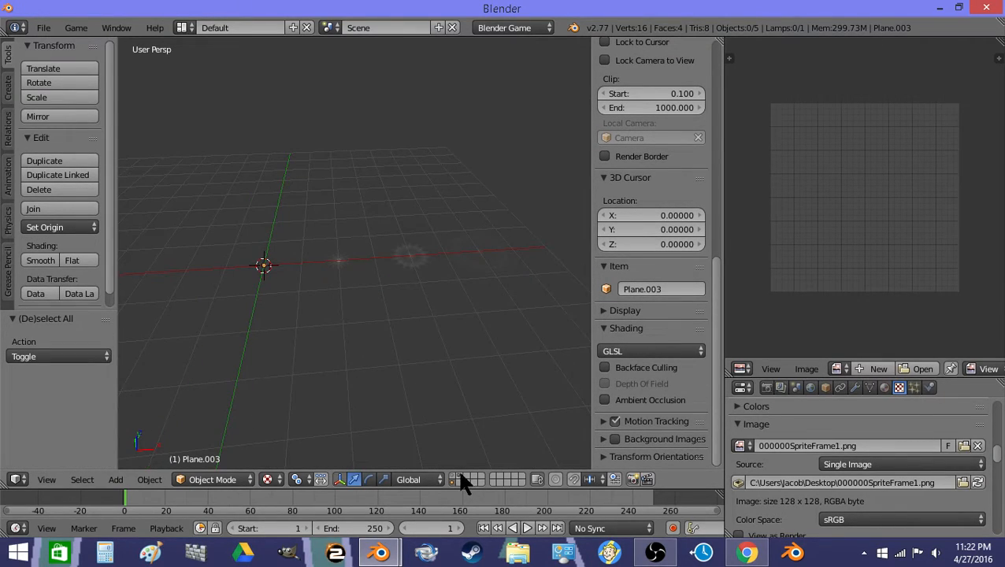
Show layer 1, select the mesh plane at the origin and move it to layer 3.
click(454, 475)
scroll(270, 200, down, 1)
right_click(279, 262)
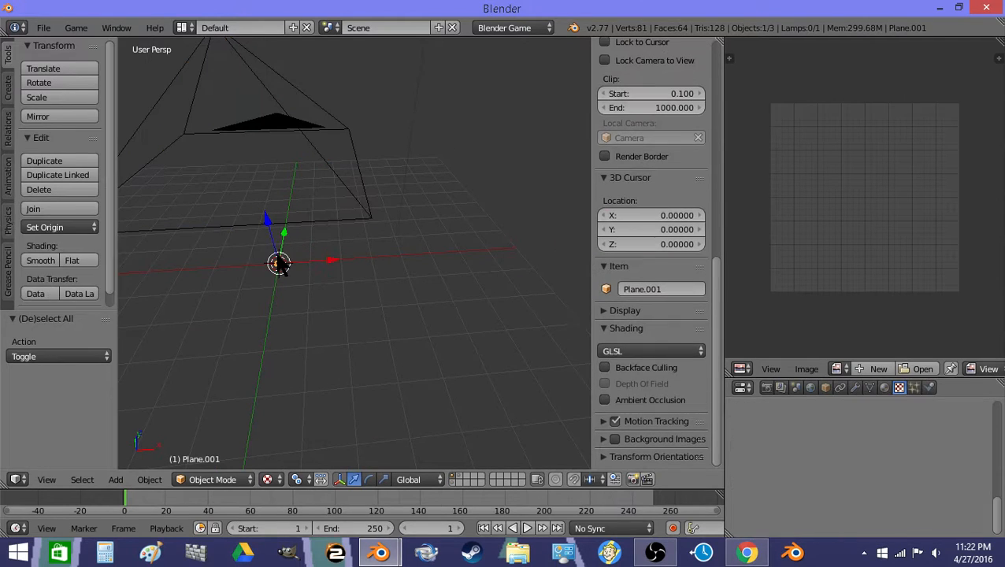
key(m)
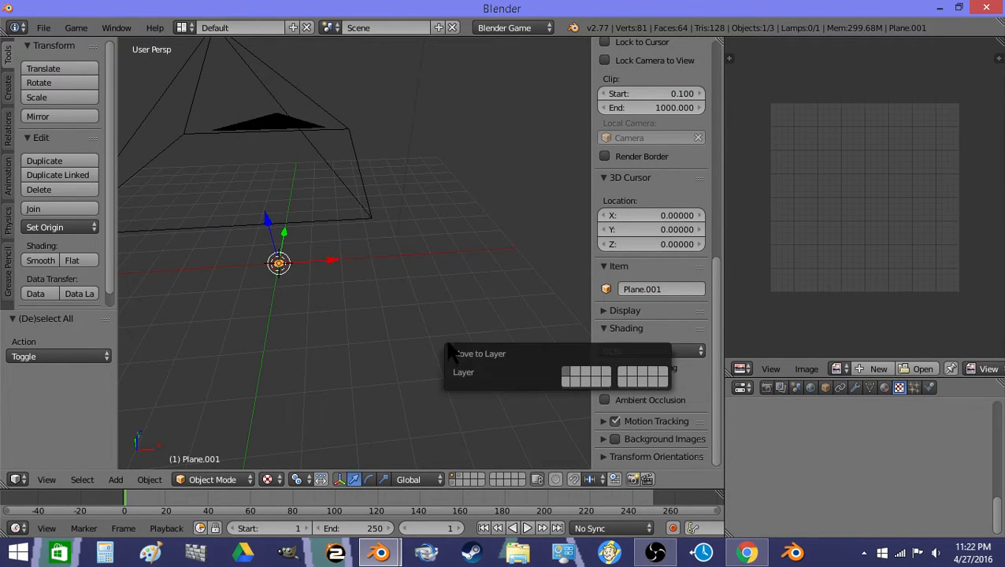
click(587, 373)
Add a cube-shaped empty at the 3D cursor.
click(116, 479)
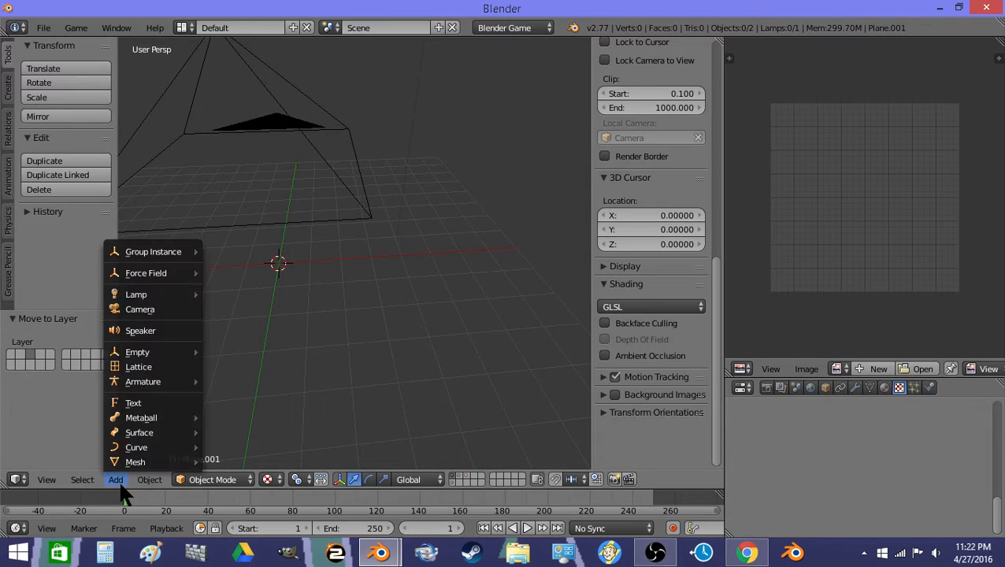
mouse_move(135, 354)
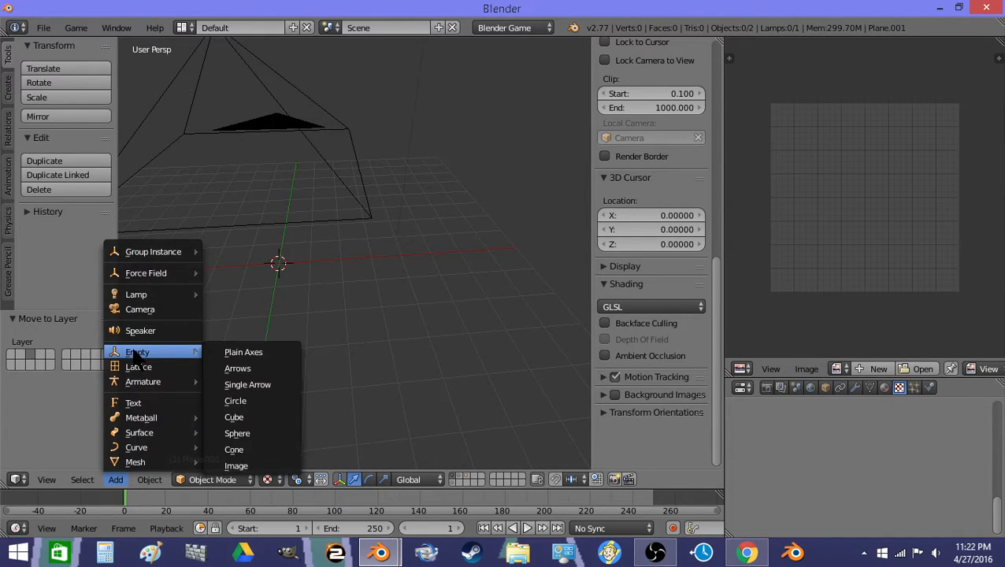
click(256, 417)
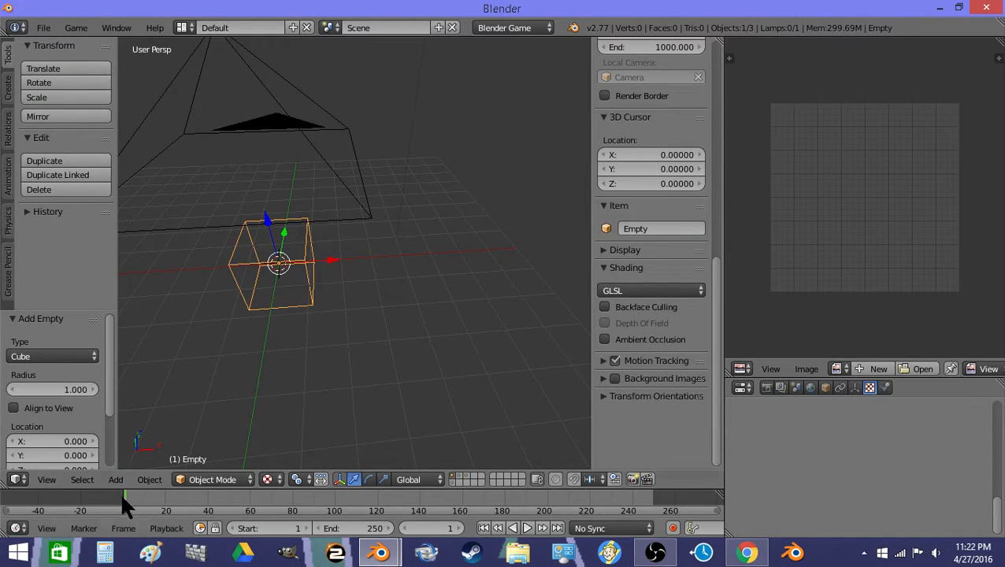
Turn the timeline area into a Logic Editor and enlarge it to about half the window height.
drag(110, 489, 110, 407)
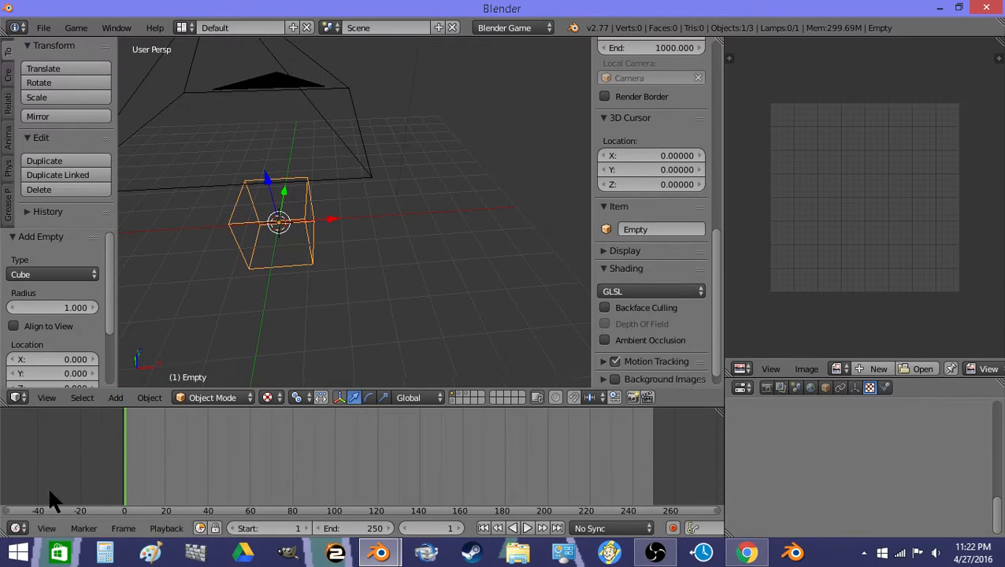
click(16, 528)
click(43, 330)
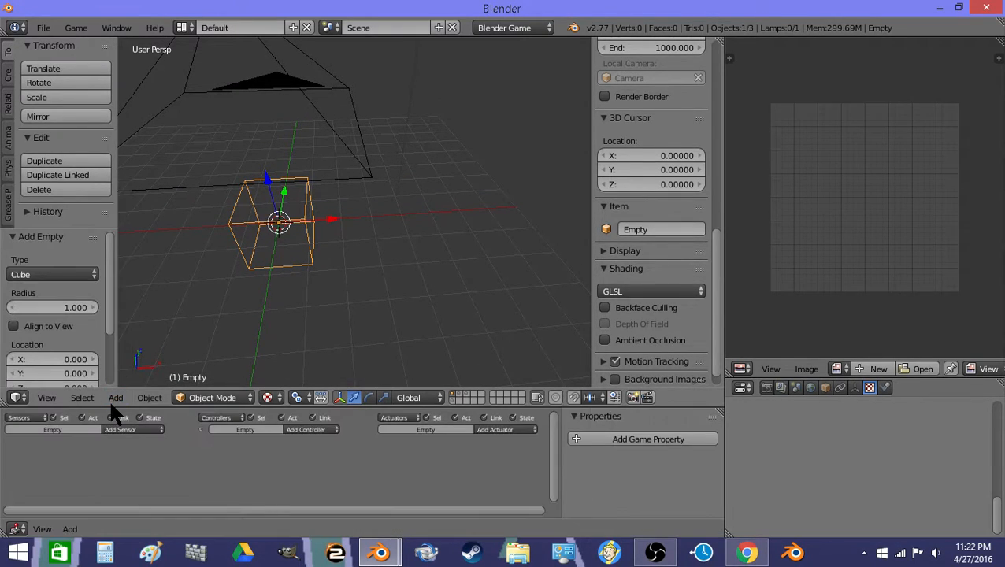
drag(117, 407, 128, 267)
Add a Keyboard sensor using the Spacebar and an Edit Object actuator to the empty.
click(135, 288)
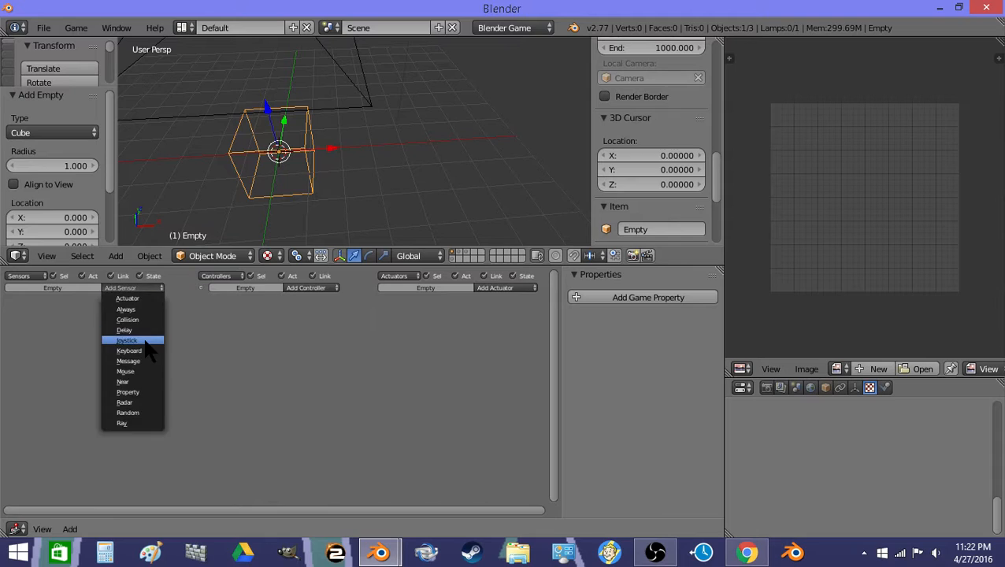
click(106, 346)
click(497, 288)
click(503, 346)
Show the sprite plane layer as well and set the empty's Add Object actuator to spawn Plane.003, the first sprite plane.
click(480, 324)
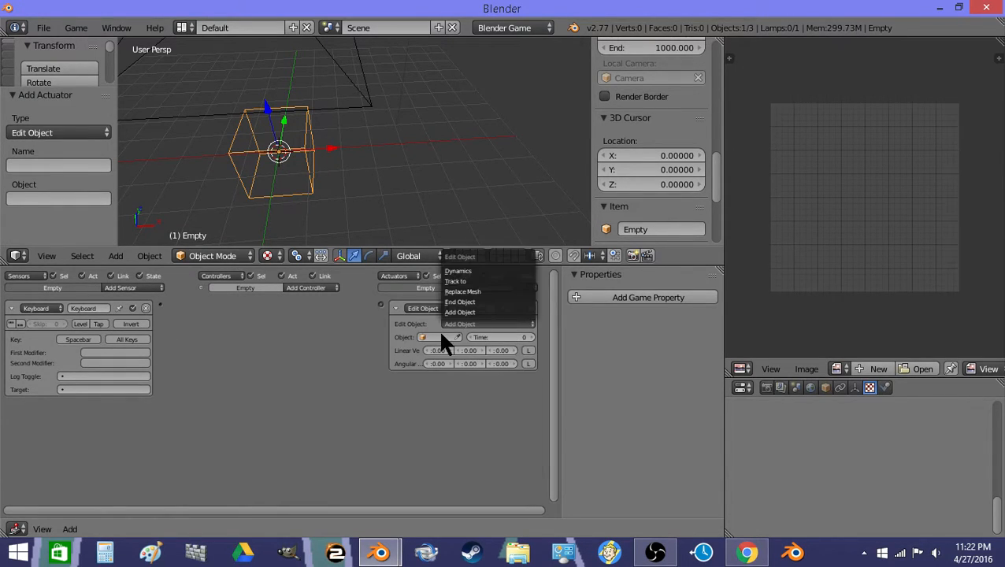
click(460, 252)
click(453, 254)
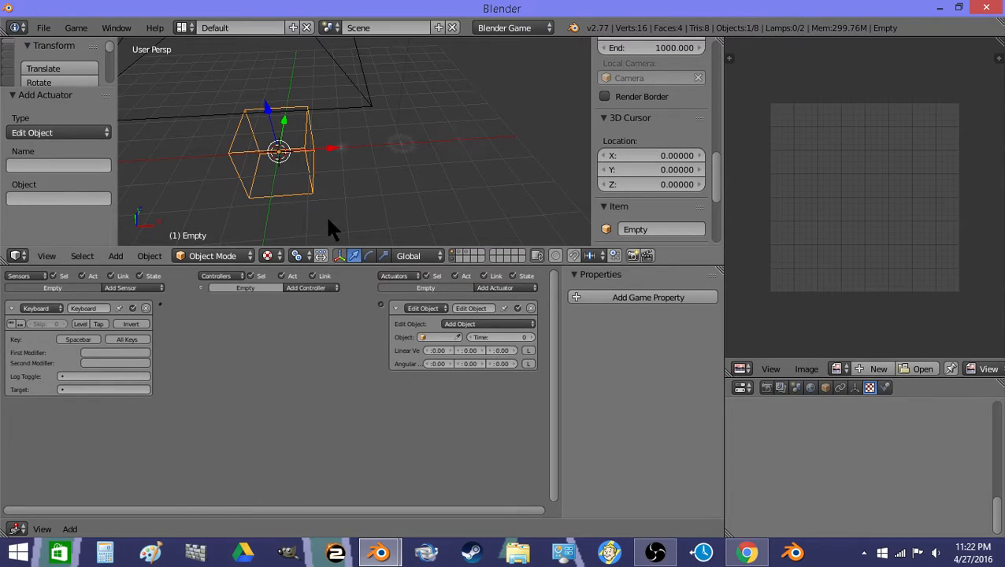
click(458, 337)
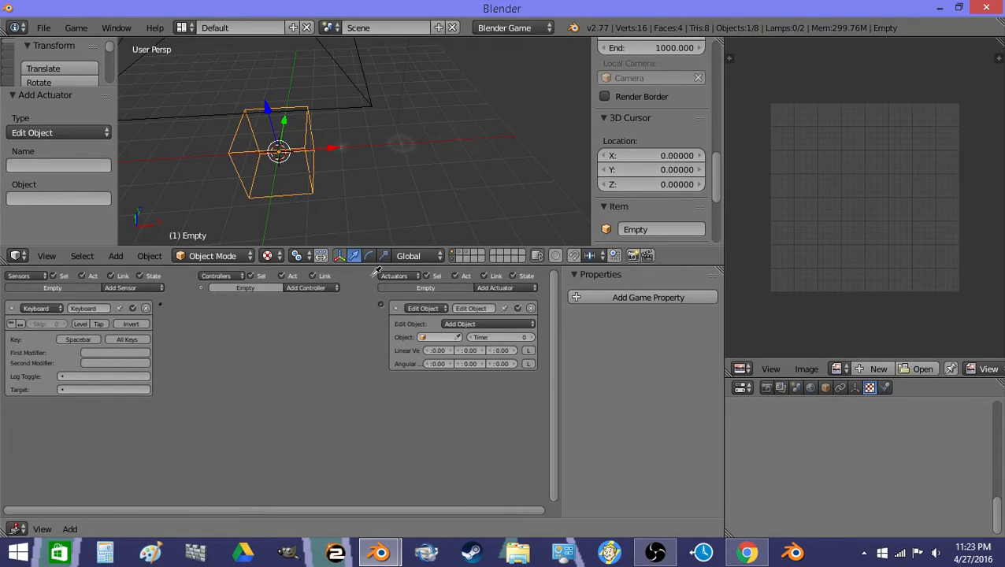
click(276, 164)
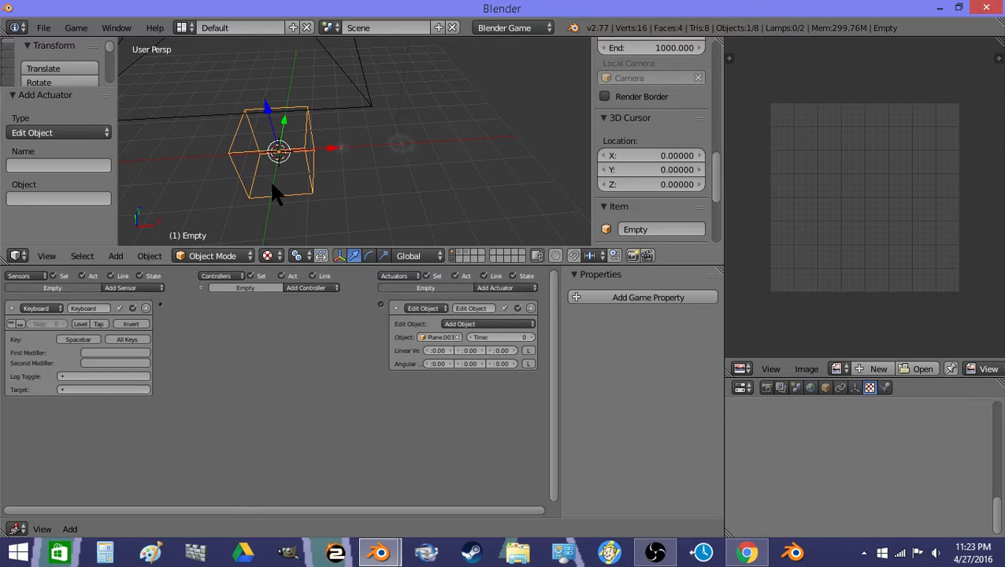
Connect the empty's Keyboard sensor to its Edit Object actuator through an And controller and enable Tap on the sensor.
right_click(284, 176)
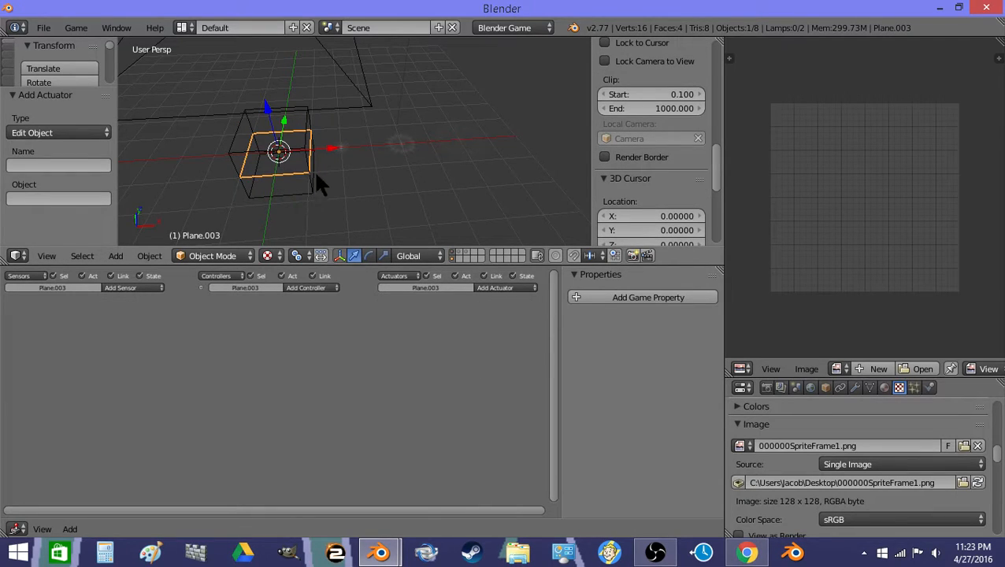
right_click(311, 168)
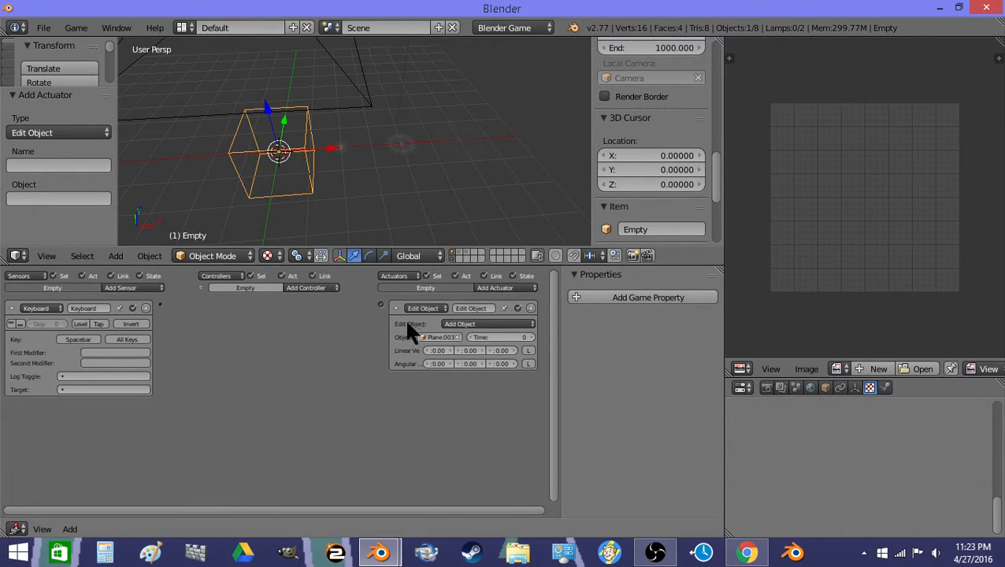
drag(161, 304, 380, 305)
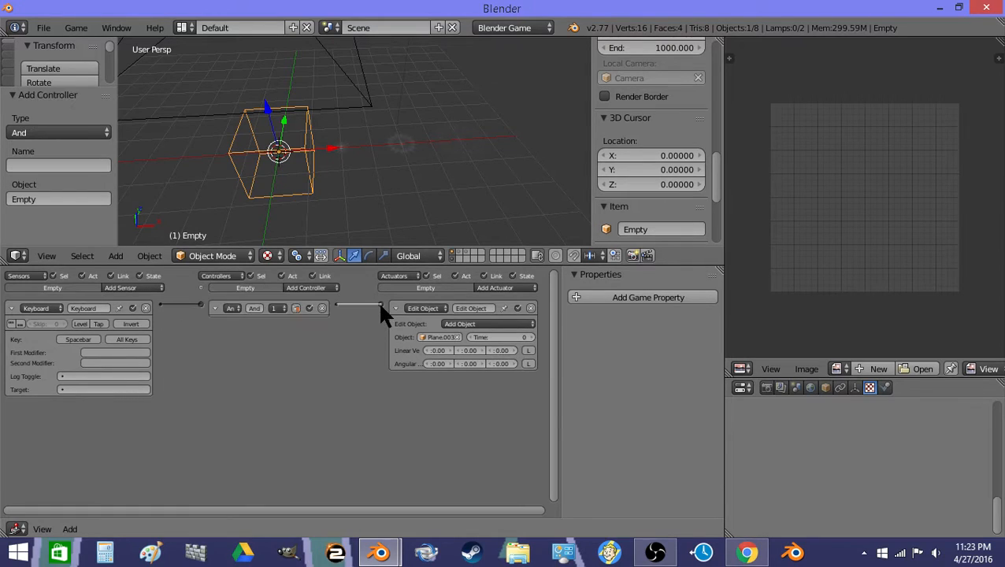
click(99, 324)
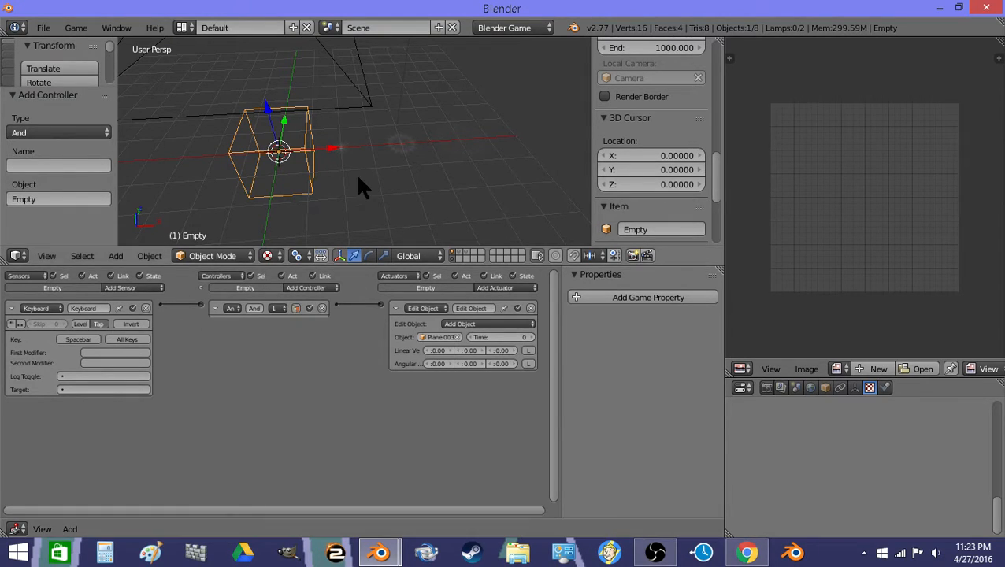
Deselect everything, show only the empty's layer and run the game to test spawning the sprite plane.
key(a)
key(a)
key(a)
middle_drag(311, 157, 353, 154)
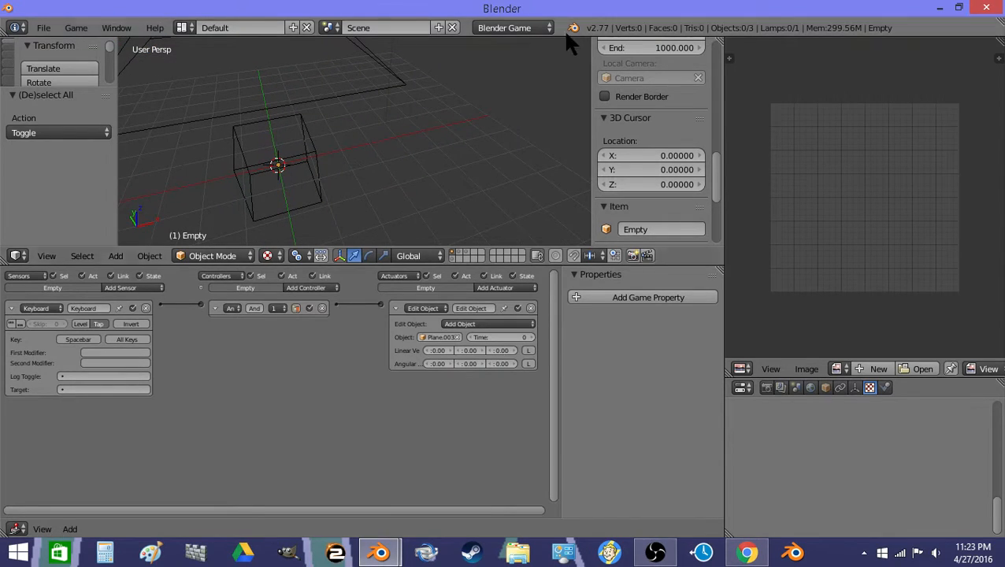
key(p)
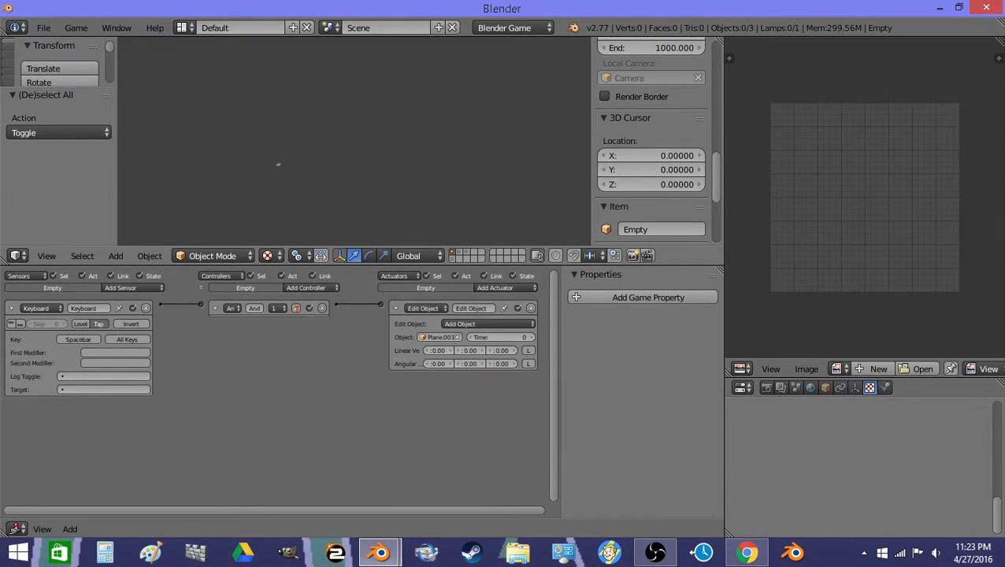
key(Escape)
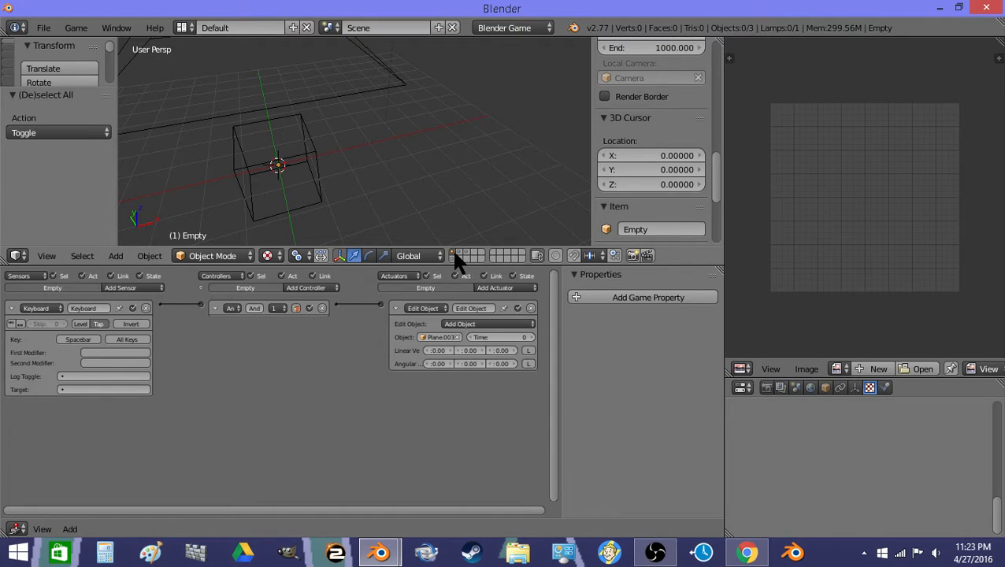
On the sprite layer, give the point lamp a Delay sensor with delay 1, linked to an Edit Object actuator that adds Plane.004.
click(454, 258)
right_click(287, 155)
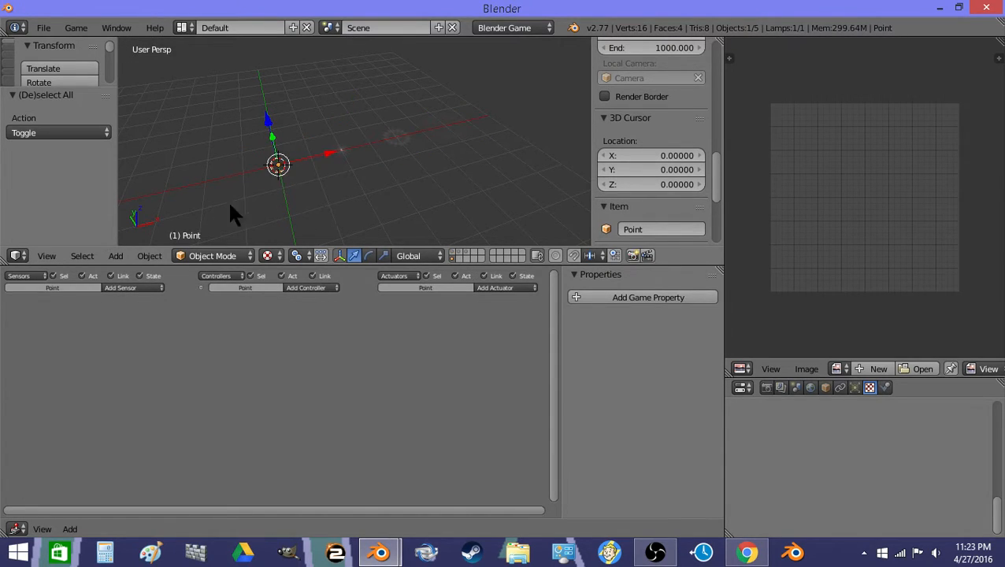
click(126, 287)
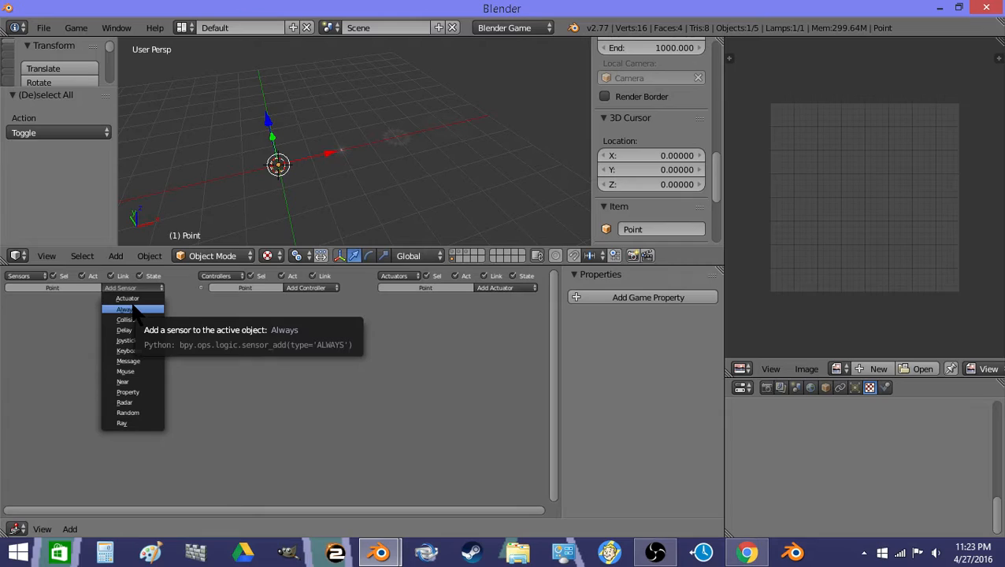
click(125, 329)
click(48, 338)
click(501, 288)
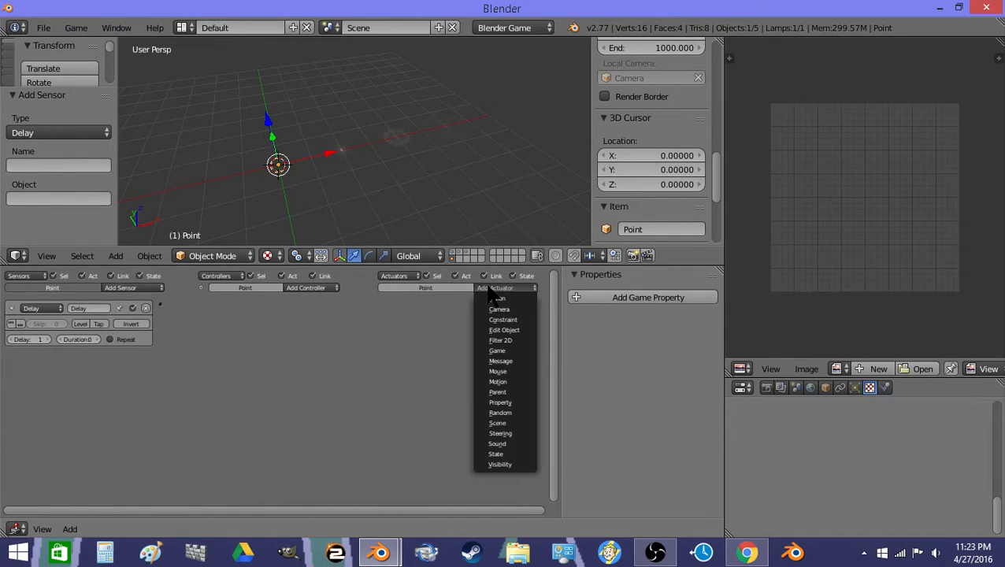
click(504, 330)
drag(161, 307, 380, 305)
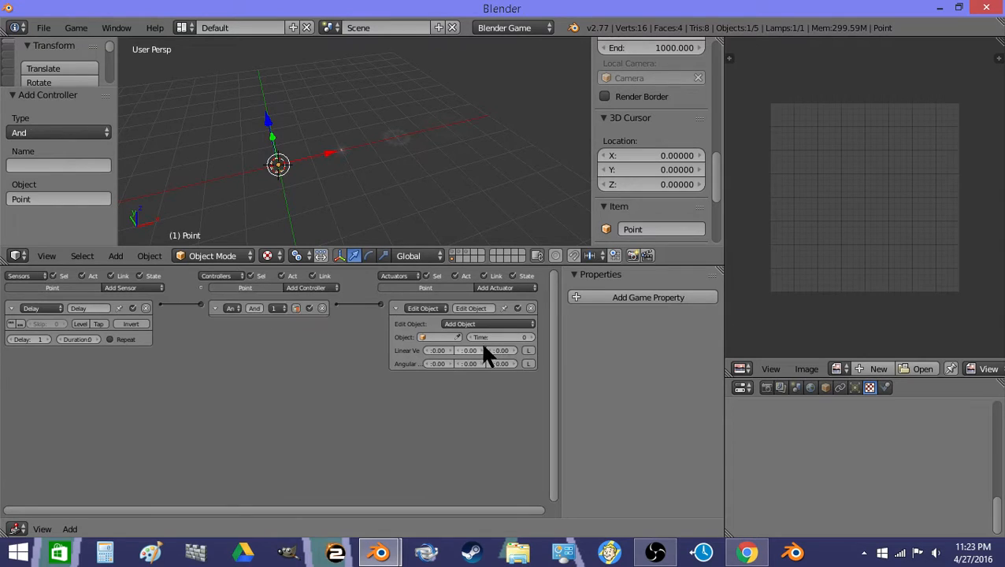
click(336, 150)
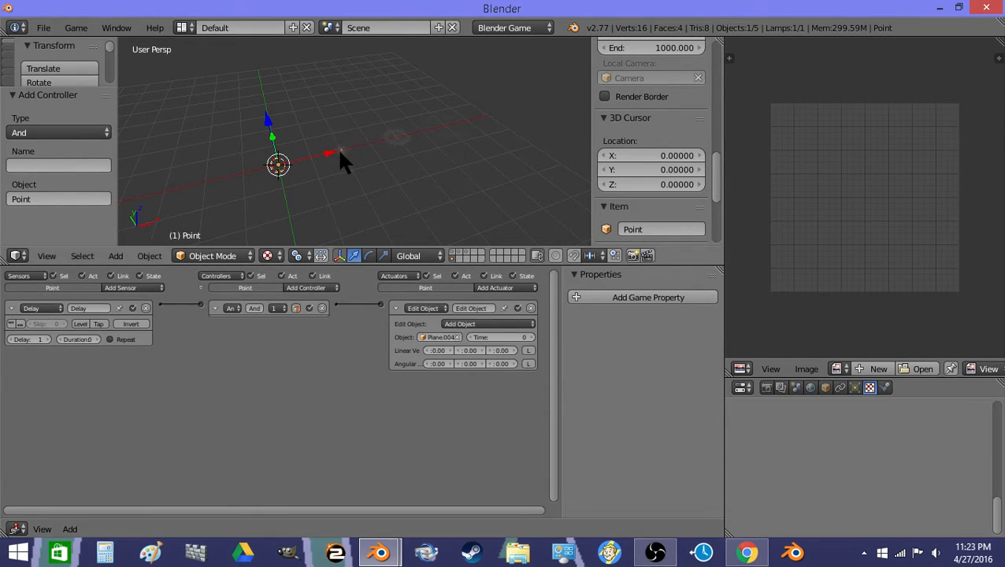
click(516, 288)
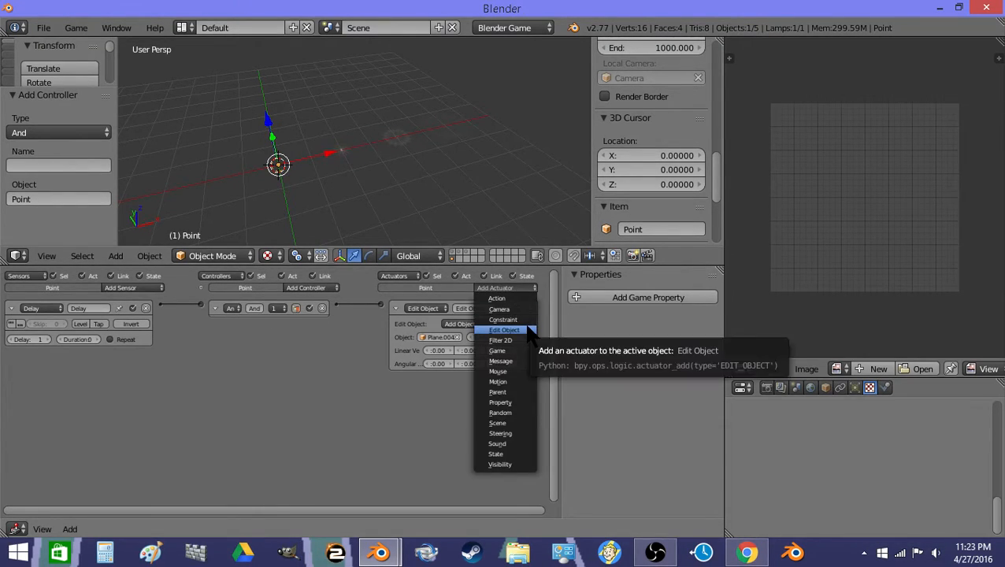
Set the Time of the empty's Add Object actuator to 1 and test the effect in the game.
click(453, 252)
right_click(278, 163)
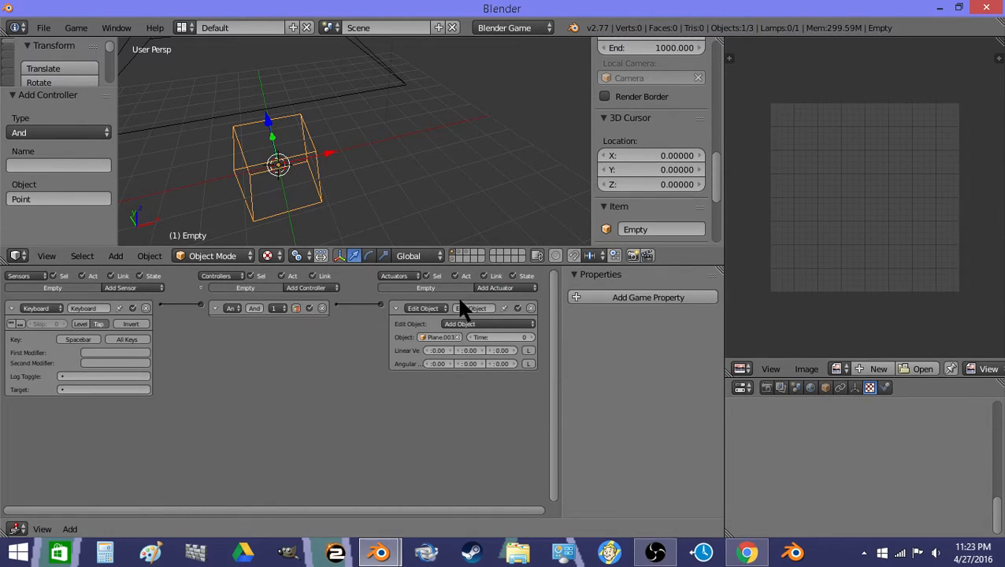
click(527, 338)
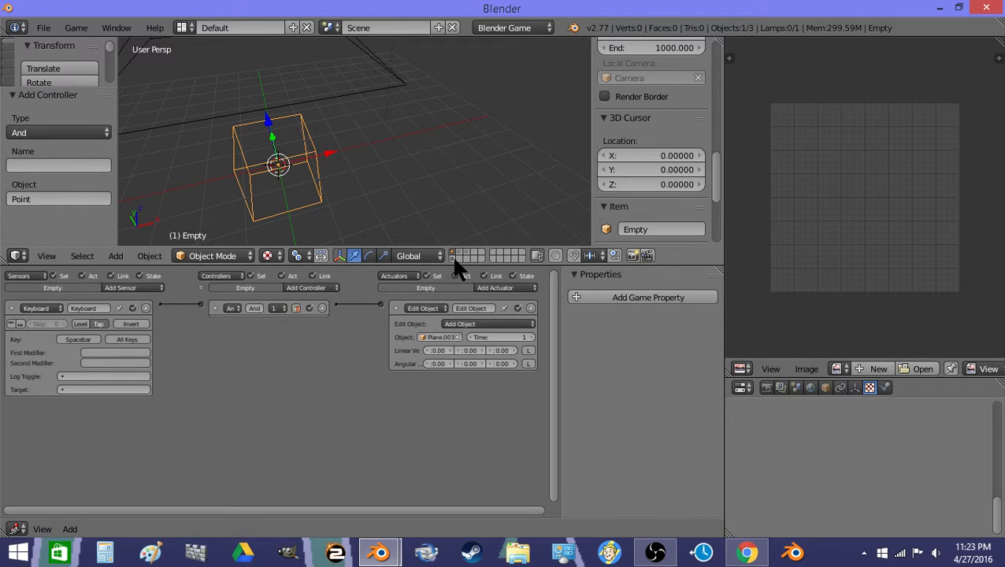
key(p)
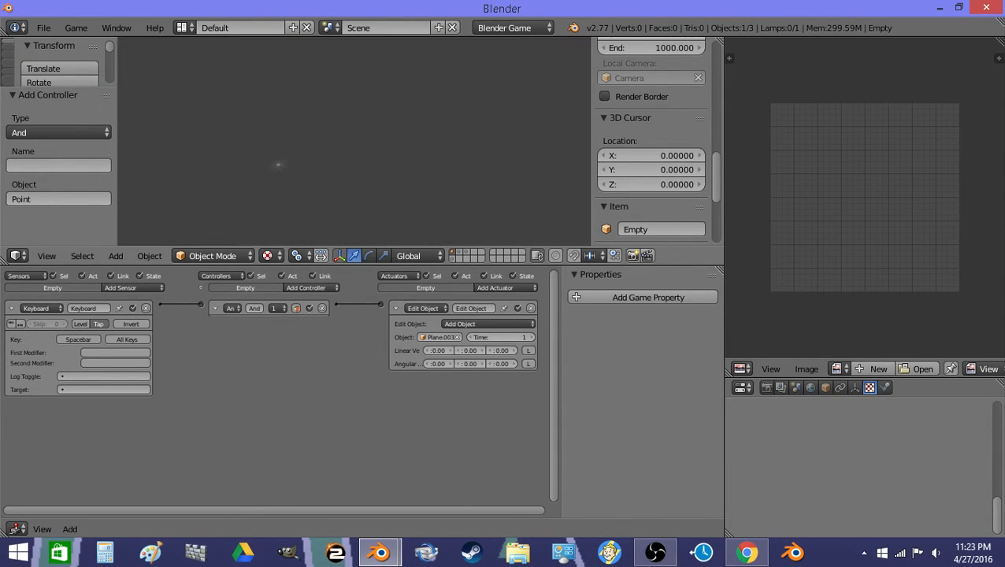
key(Escape)
Try to copy the logic bricks from the first sprite plane to the second one with Copy Logic Bricks to Selected.
click(452, 256)
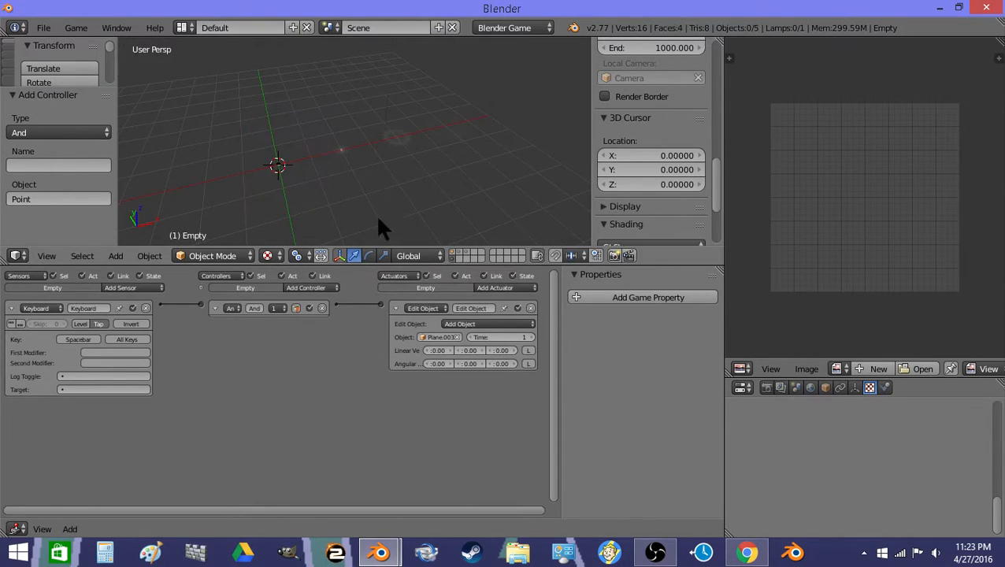
right_click(354, 166)
right_click(297, 163)
right_click(356, 161)
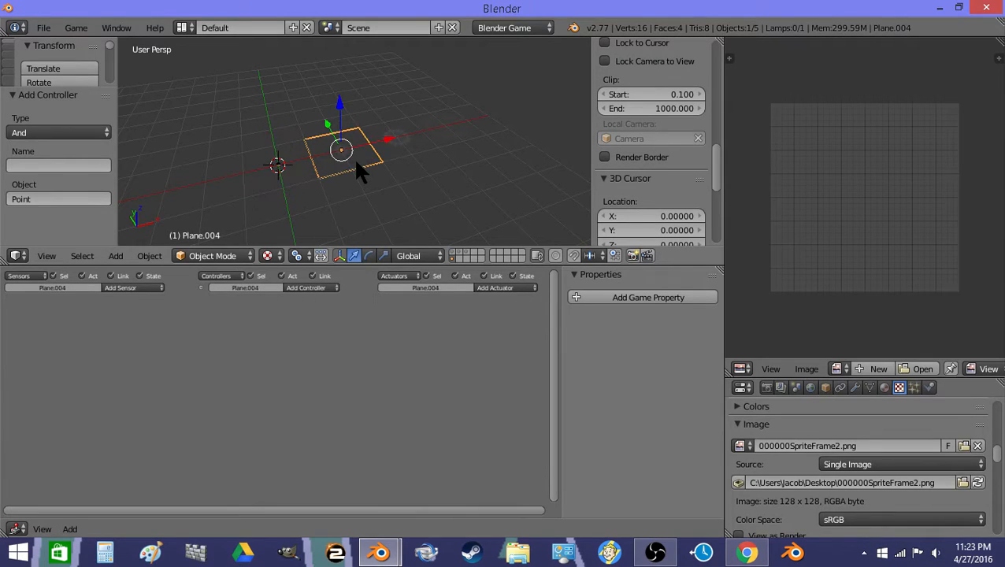
shift+right_click(285, 183)
key(space)
text(copy l)
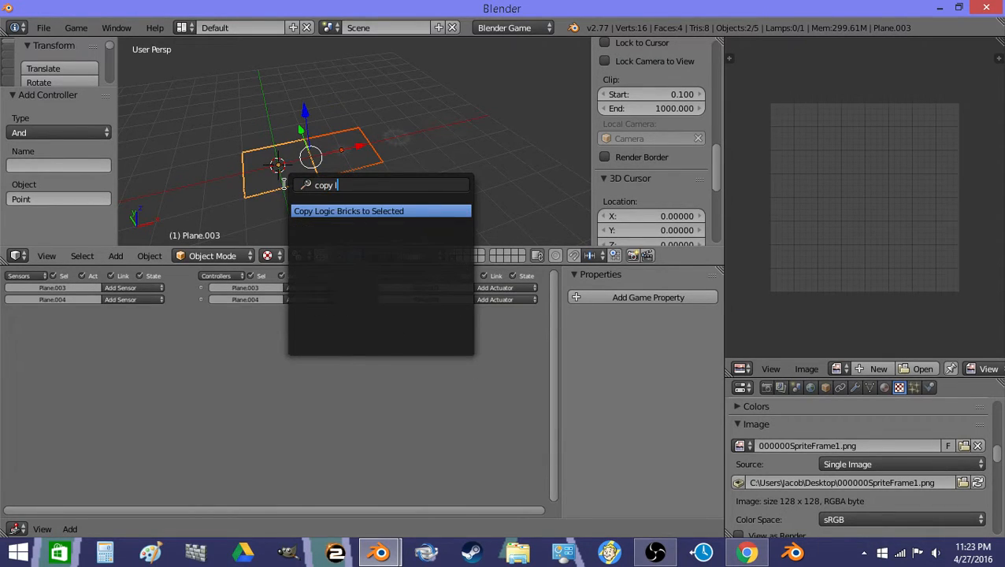
key(Return)
key(a)
right_click(381, 171)
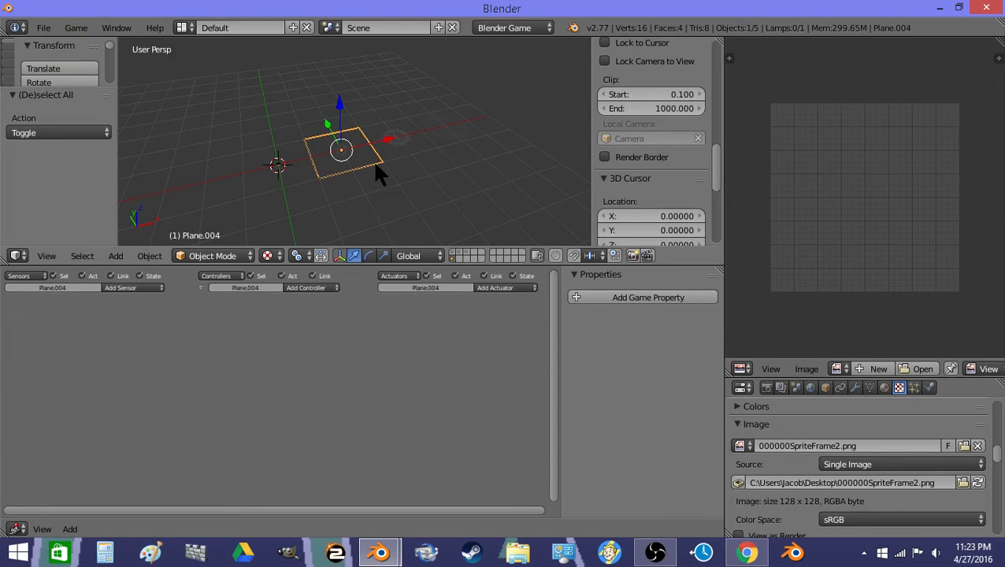
Undo the selection changes and the logic brick copy on the sprite planes.
key(ctrl+z)
key(ctrl+z)
key(a)
key(ctrl+z)
Select the first sprite plane and give it a Delay sensor with delay 1 and an Edit Object actuator.
right_click(292, 185)
right_click(307, 181)
right_click(307, 181)
right_click(307, 181)
scroll(304, 156, up, 2)
right_click(310, 179)
right_click(257, 201)
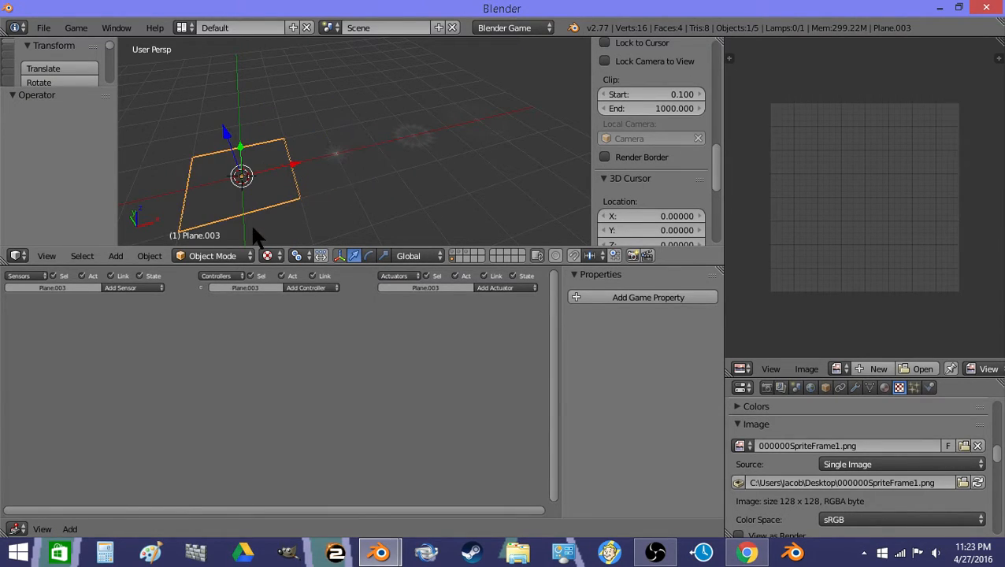
key(g)
right_click(270, 185)
click(132, 287)
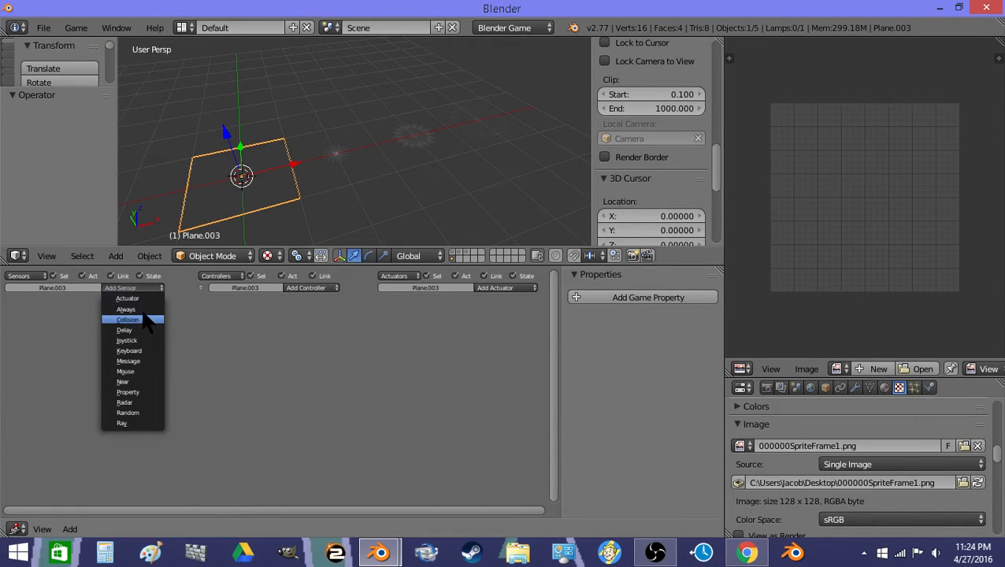
click(150, 330)
click(47, 338)
click(496, 287)
click(496, 328)
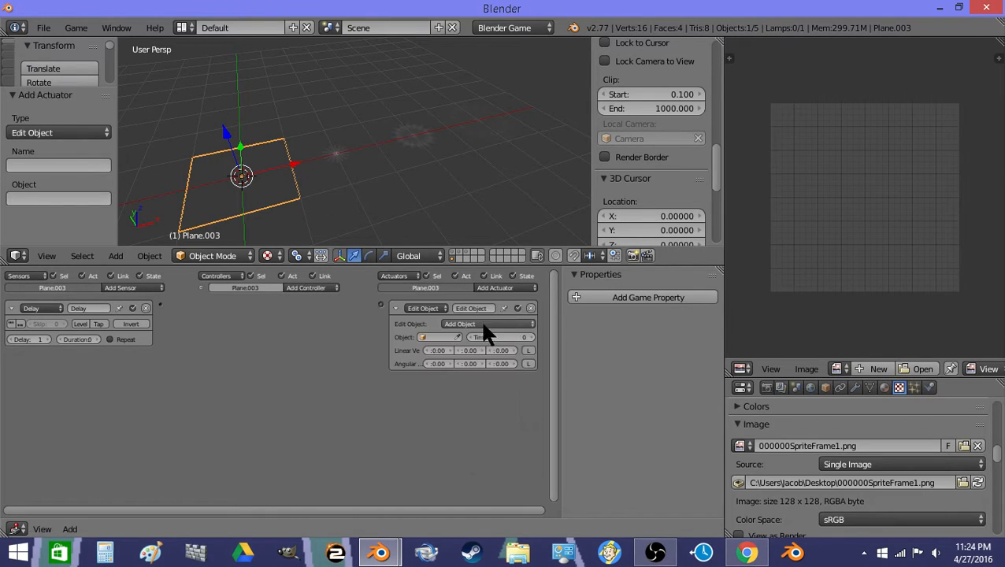
Set the first sprite plane's Add Object actuator to spawn Plane.004 and link the Delay sensor to it through an And controller.
click(459, 336)
click(336, 152)
drag(382, 306, 160, 305)
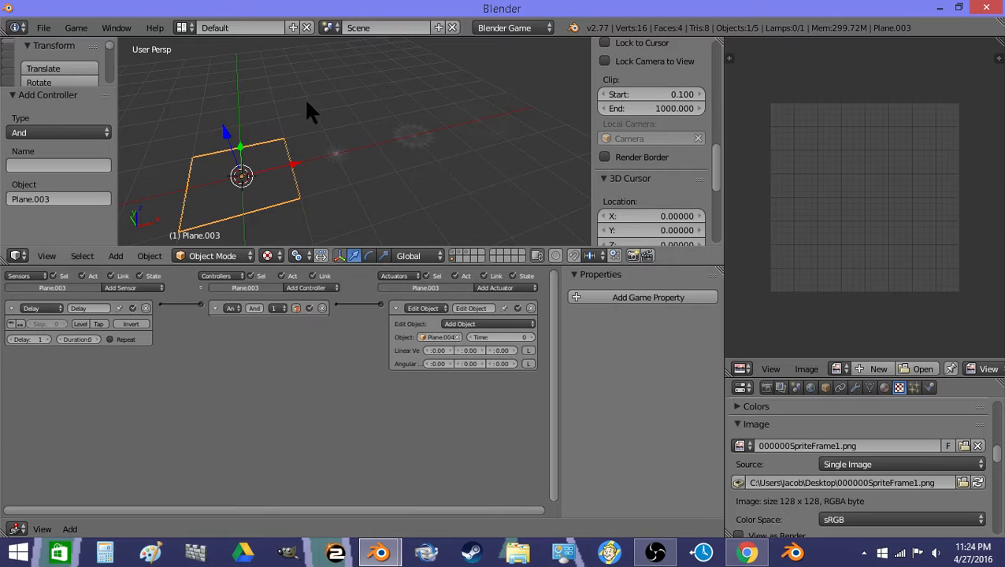
Copy the first sprite plane's logic bricks to the second sprite plane with Copy Logic Bricks to Selected.
right_click(334, 150)
shift+right_click(271, 195)
key(space)
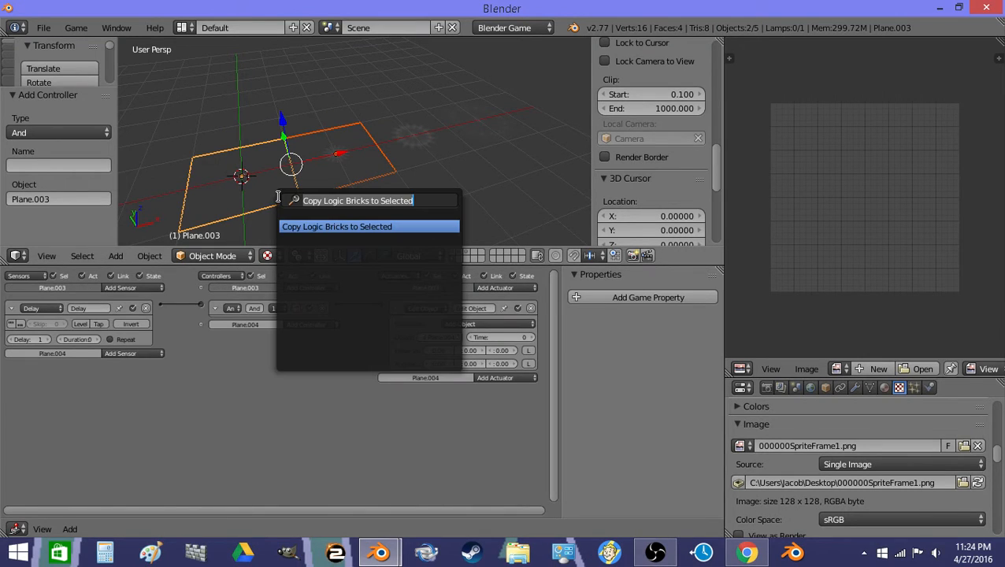
key(Return)
key(a)
Set the second sprite plane's Add Object actuator to spawn Plane.005.
right_click(346, 173)
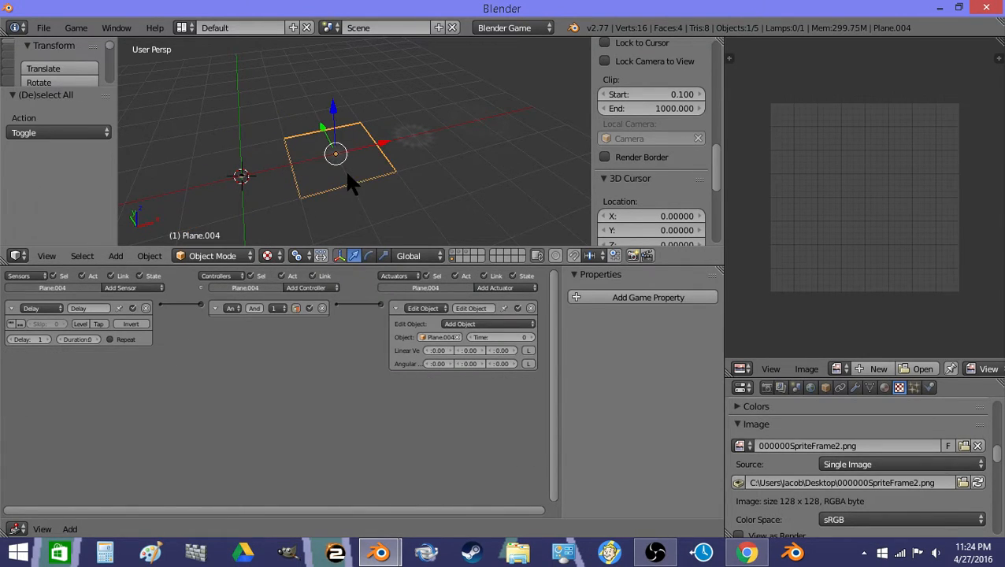
click(457, 337)
click(402, 144)
Copy the second sprite plane's logic bricks to the third sprite plane with Copy Logic Bricks to Selected.
key(a)
right_click(408, 144)
shift+right_click(374, 157)
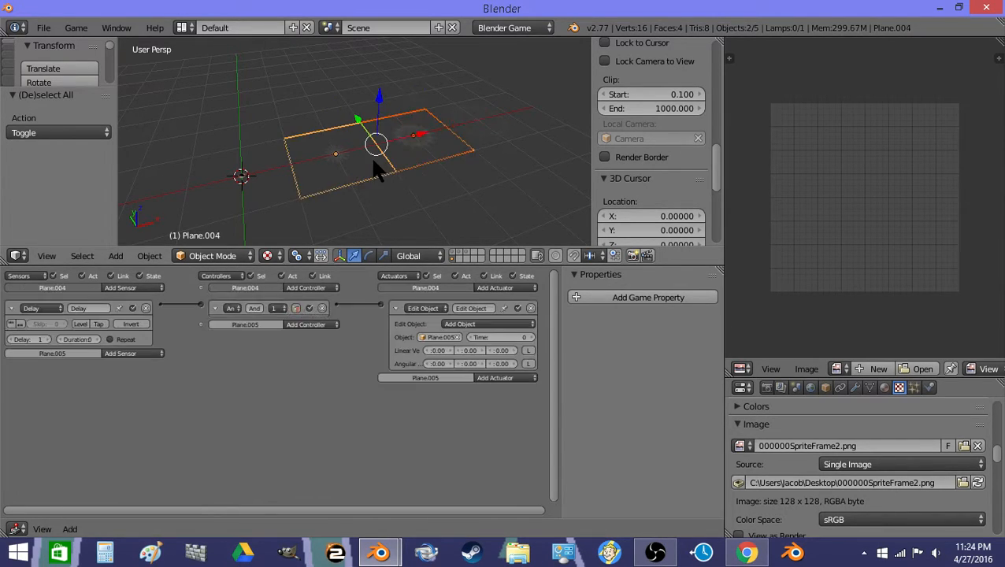
key(space)
key(Return)
key(a)
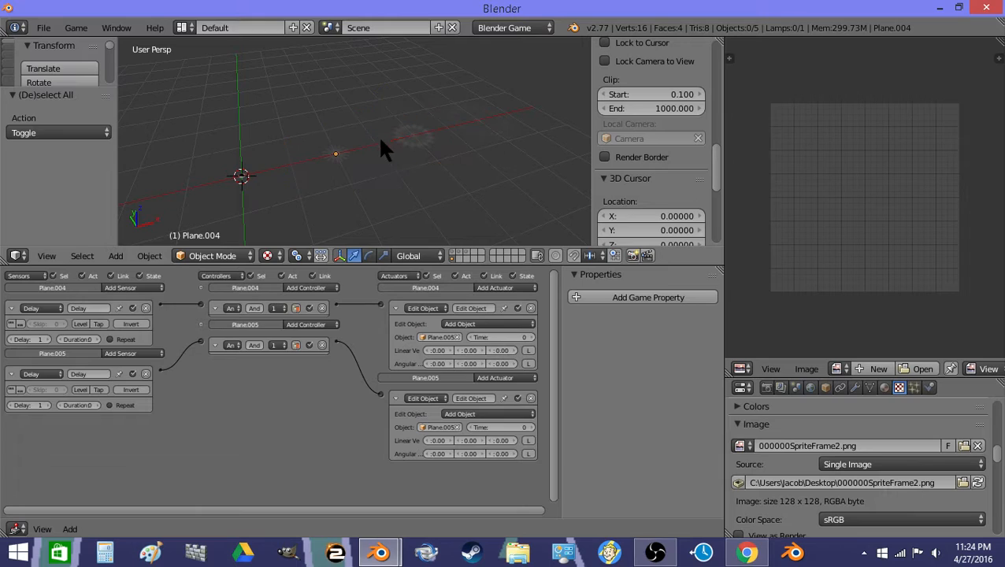
Set the third sprite plane's Add Object actuator to spawn Plane.006 with a Time of 1.
right_click(407, 151)
click(460, 337)
click(494, 125)
click(531, 336)
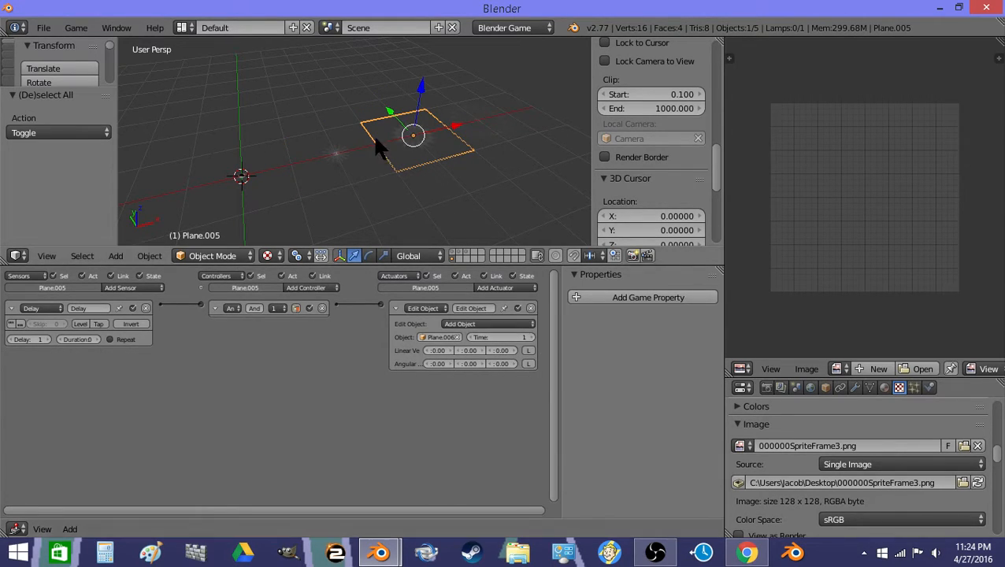
Select the first sprite plane, test the effect in the game, and set the plane's Add Object Time to 1.
key(ctrl+z)
key(ctrl+z)
key(ctrl+z)
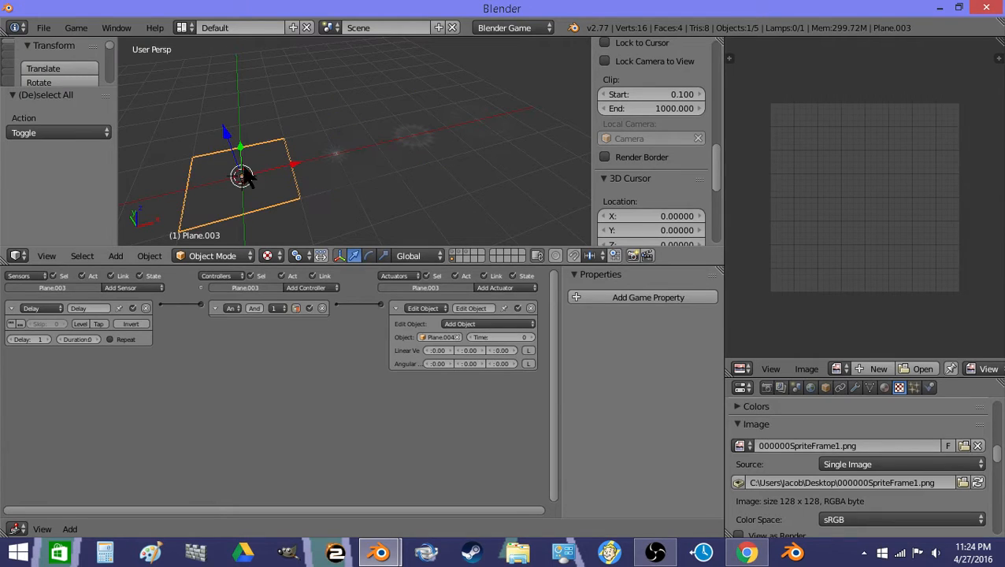
key(p)
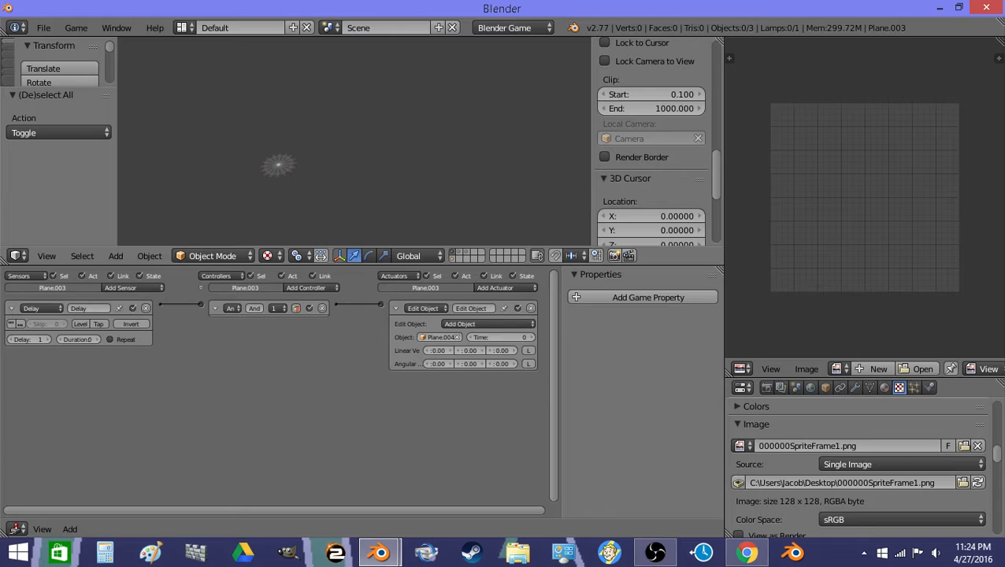
key(Escape)
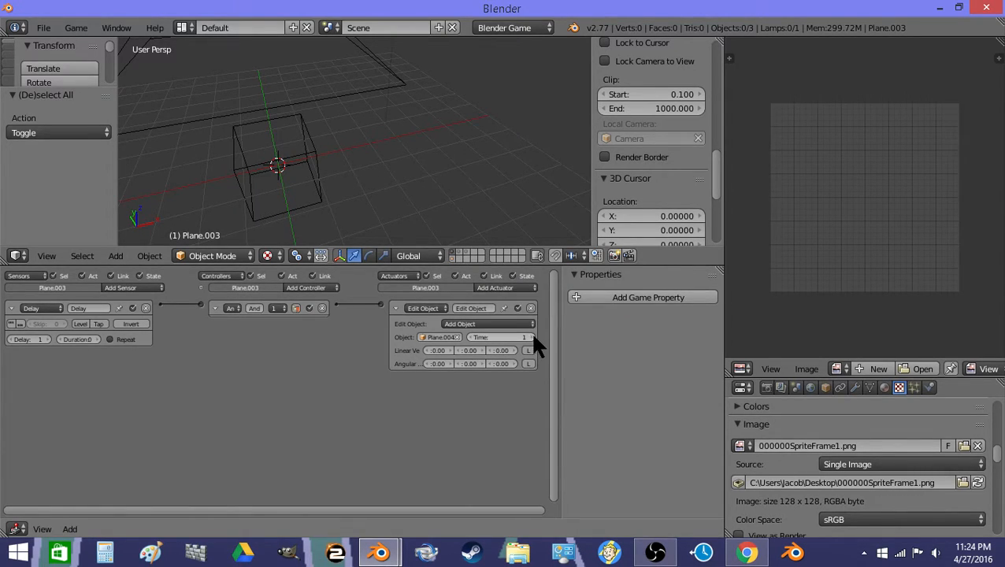
Review the logic bricks of the empty and the sprite planes, setting the second plane's Add Object Time to 1.
right_click(336, 187)
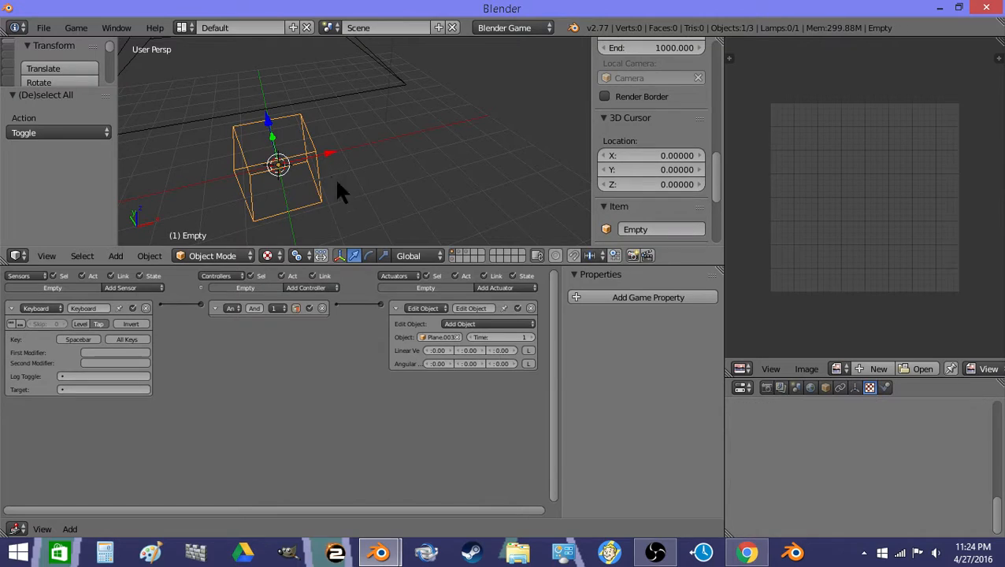
click(459, 253)
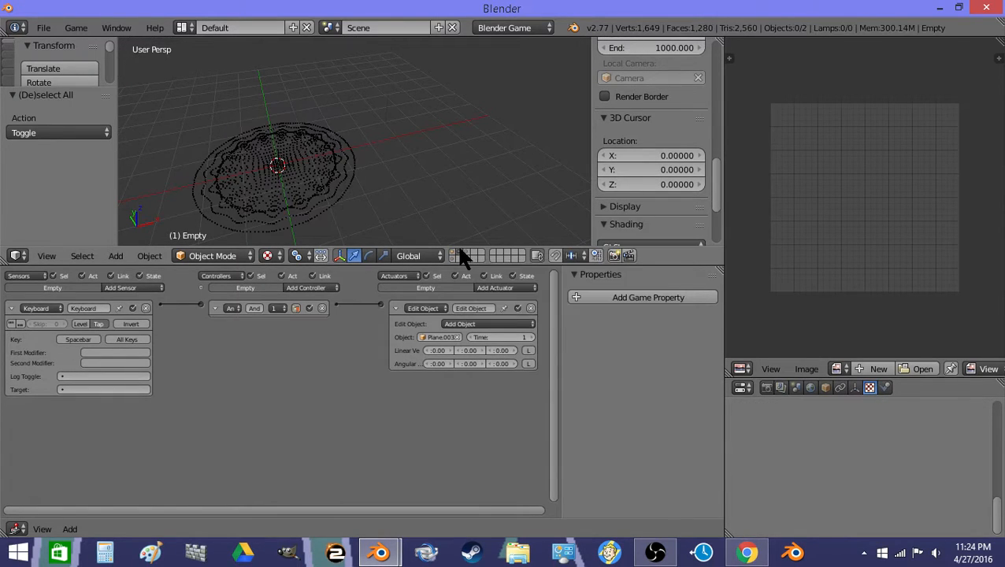
scroll(321, 180, down, 2)
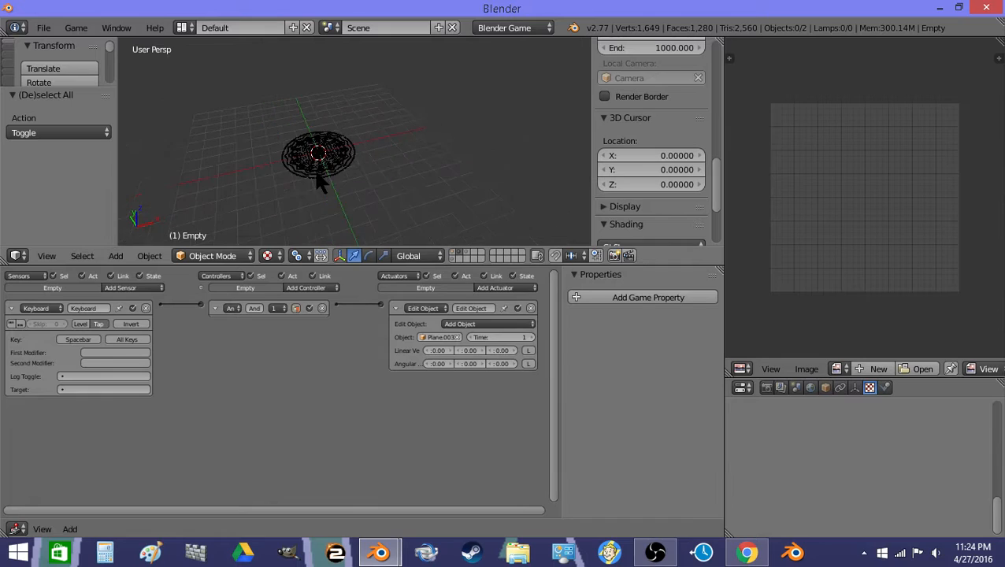
click(449, 255)
right_click(288, 164)
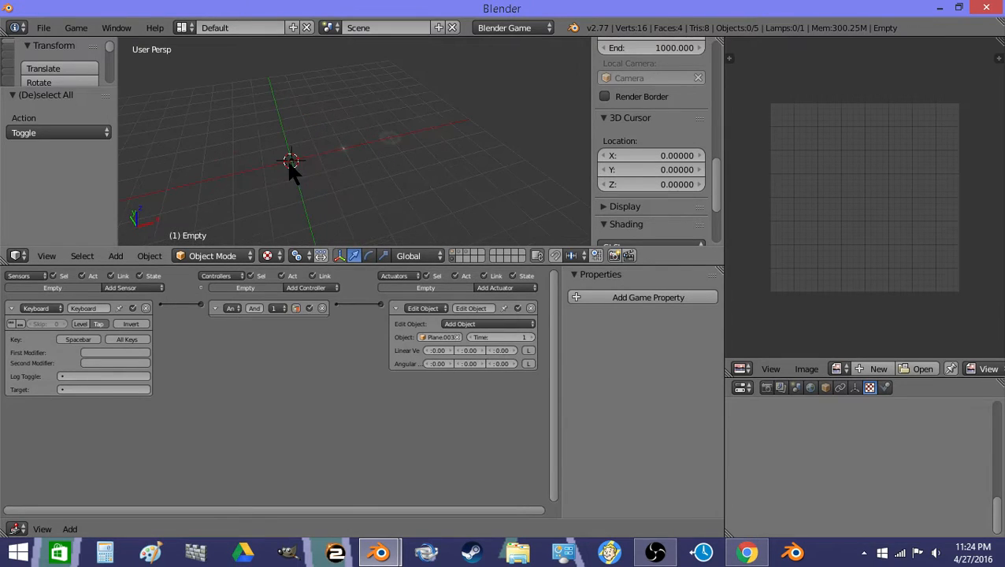
right_click(346, 152)
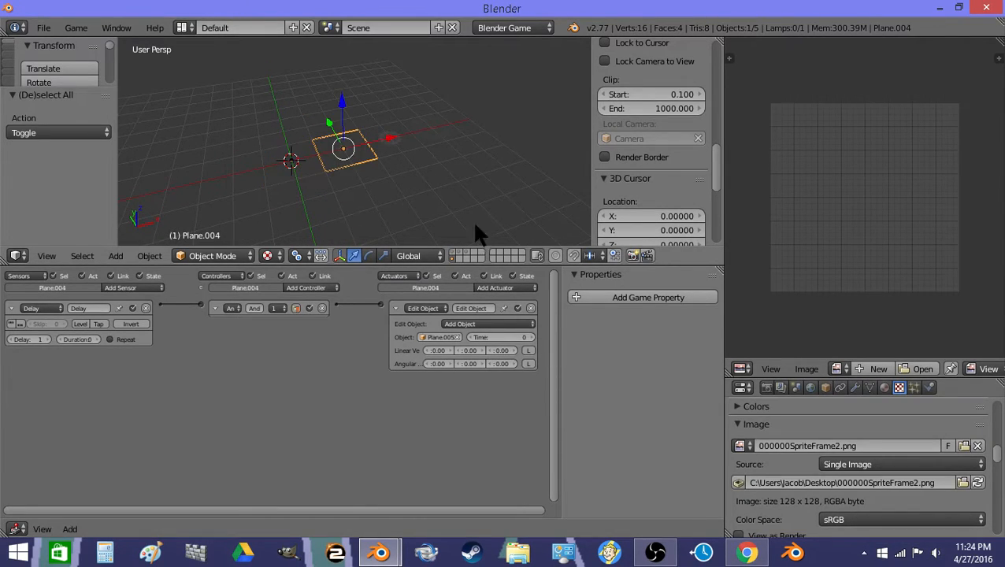
right_click(384, 139)
right_click(441, 145)
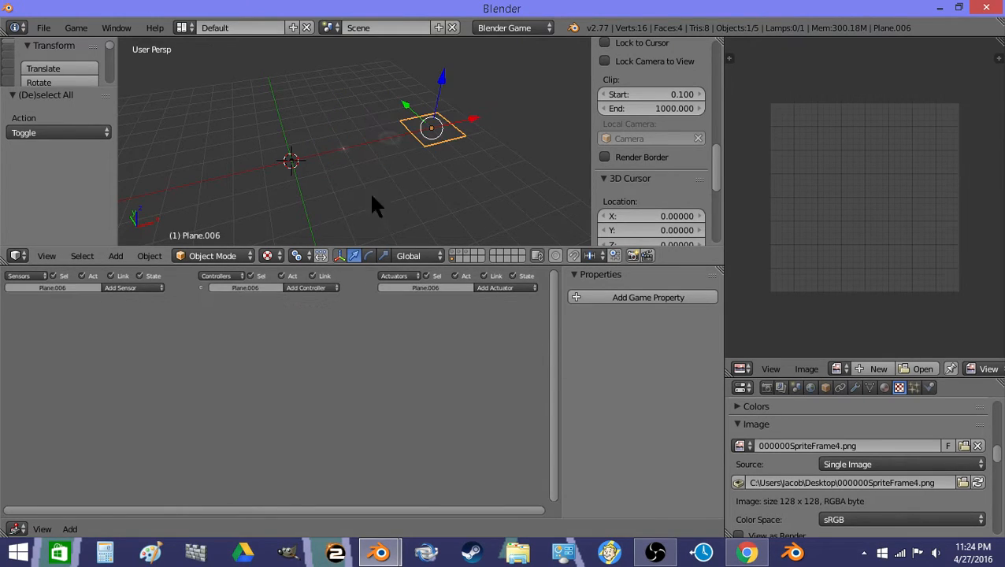
Show the empty's layer and test the burst effect in the game from the current and a closer viewpoint.
click(452, 252)
key(p)
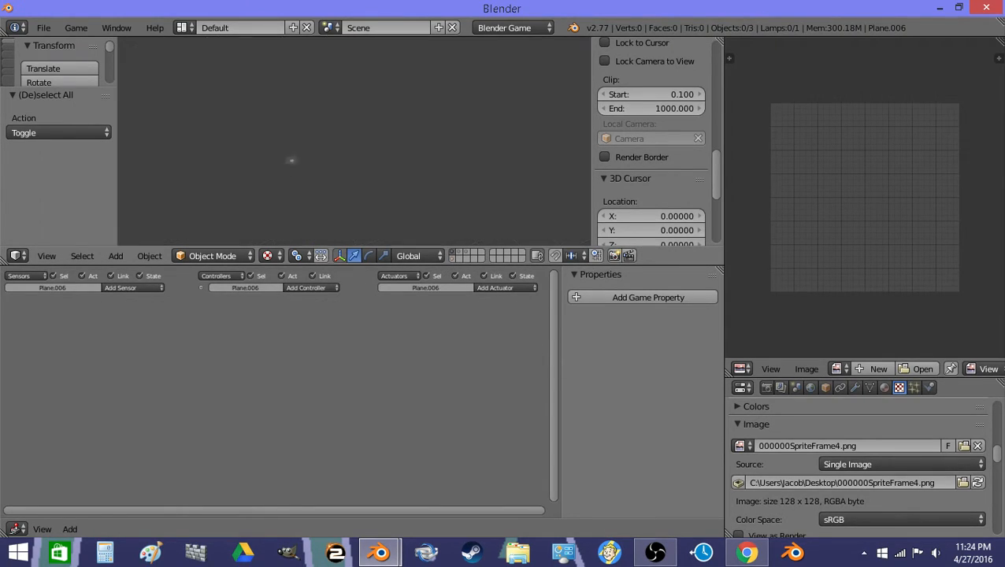
key(Escape)
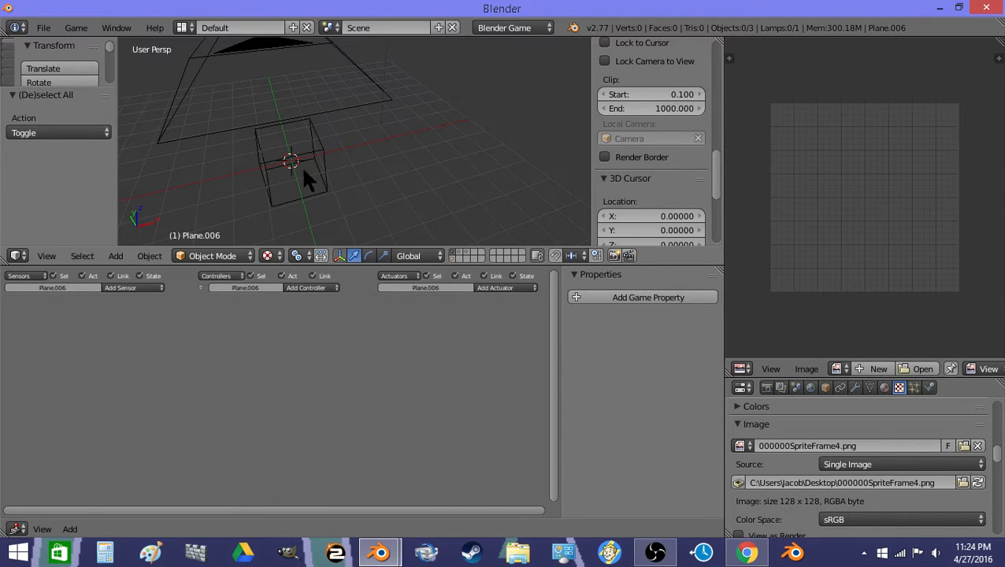
key(shift+f)
click(353, 142)
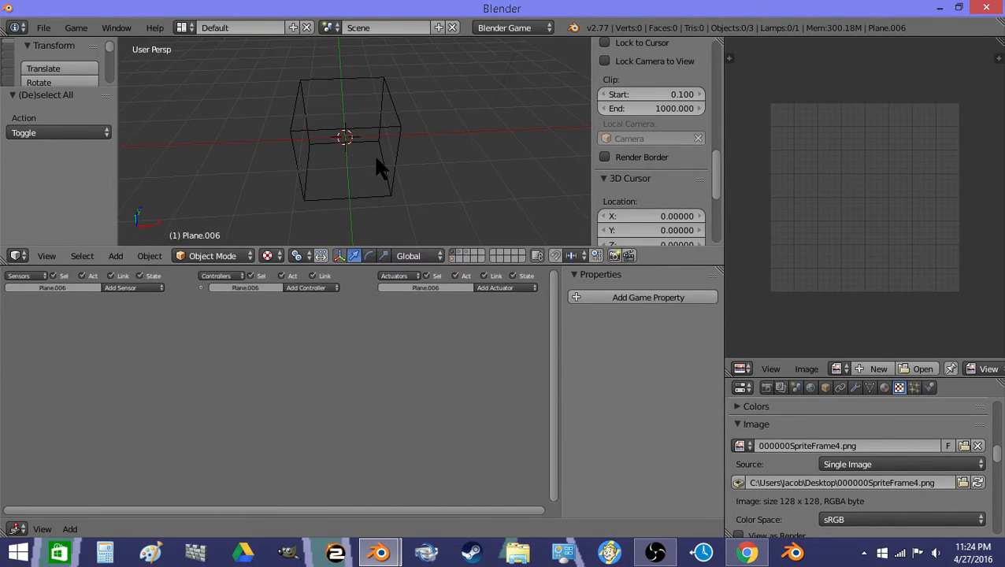
key(p)
key(Escape)
Add a second Edit Object actuator set to End Object on the first sprite plane and link it to the And controller.
right_click(439, 130)
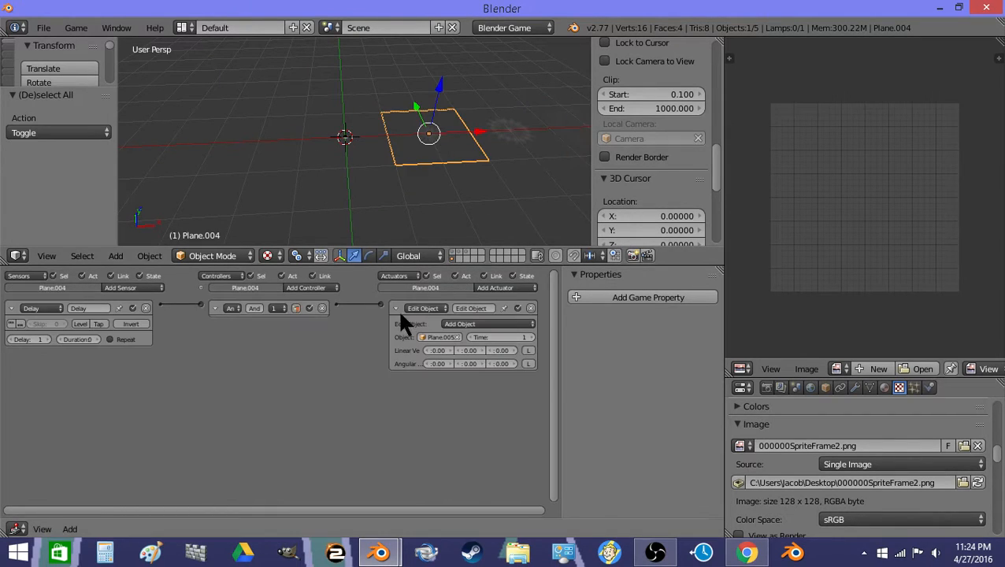
right_click(357, 119)
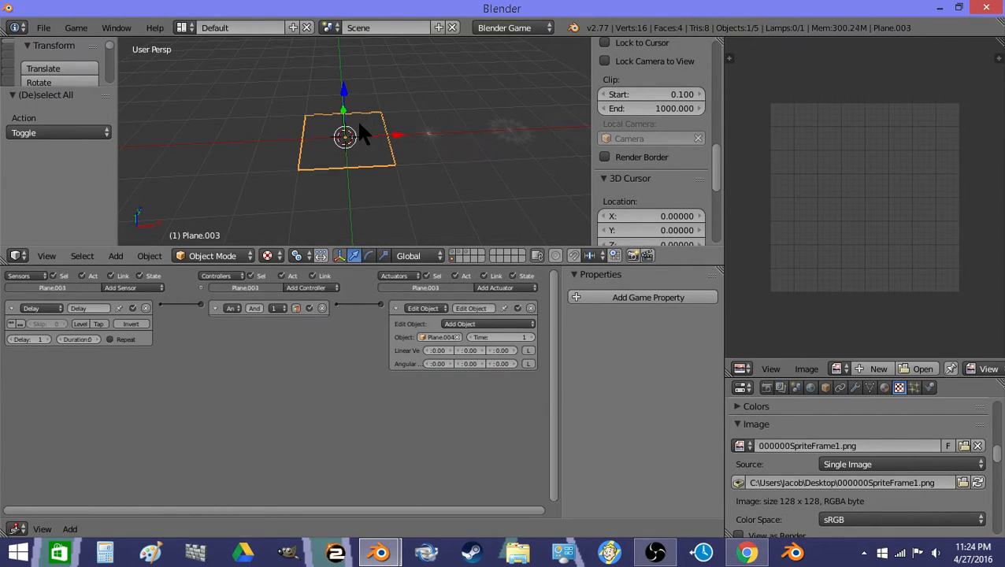
click(484, 288)
click(504, 341)
drag(335, 307, 381, 377)
click(454, 398)
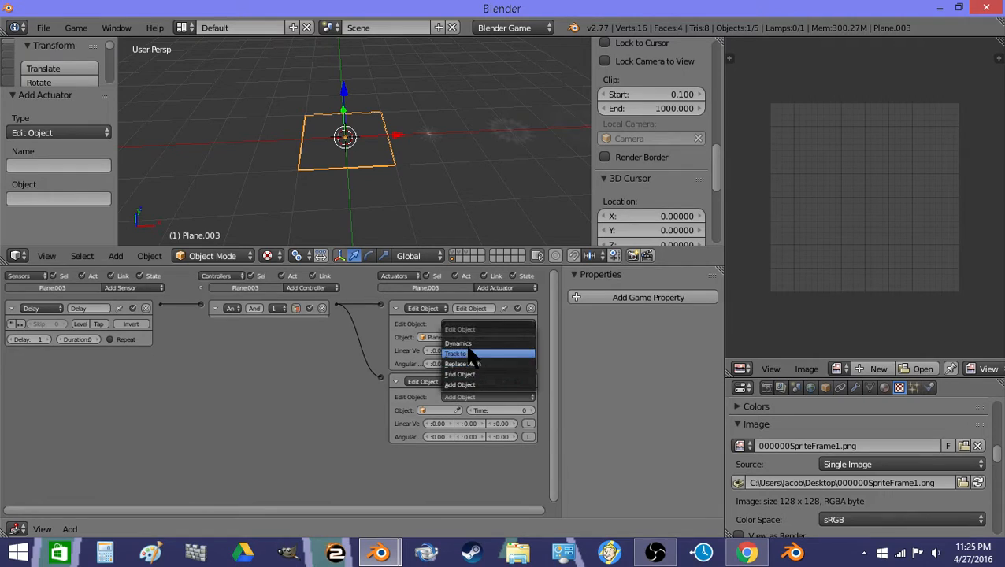
Give the second sprite plane an extra Edit Object actuator set to End Object, linked to its And controller.
right_click(429, 138)
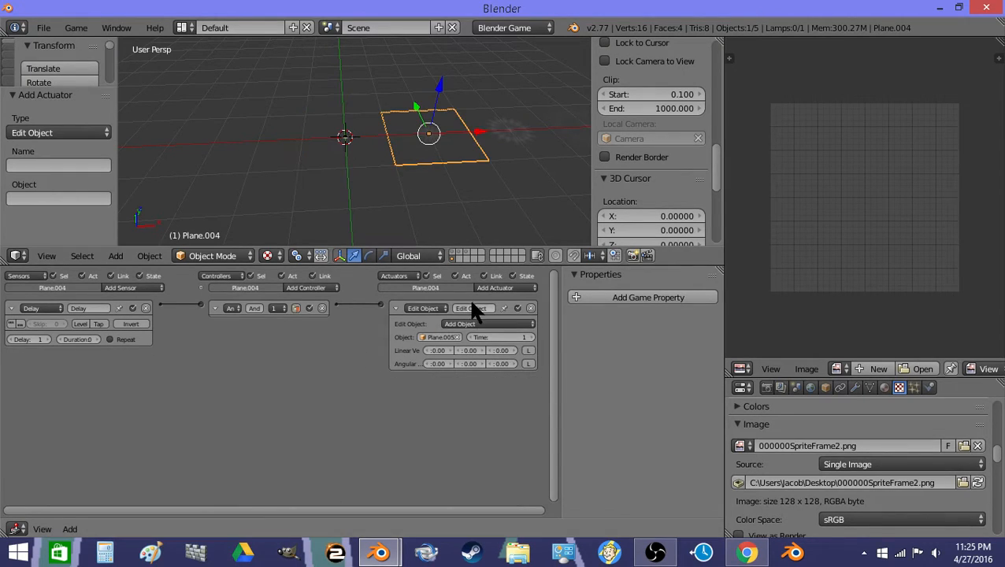
click(487, 288)
click(474, 287)
click(496, 347)
drag(341, 306, 381, 377)
click(468, 397)
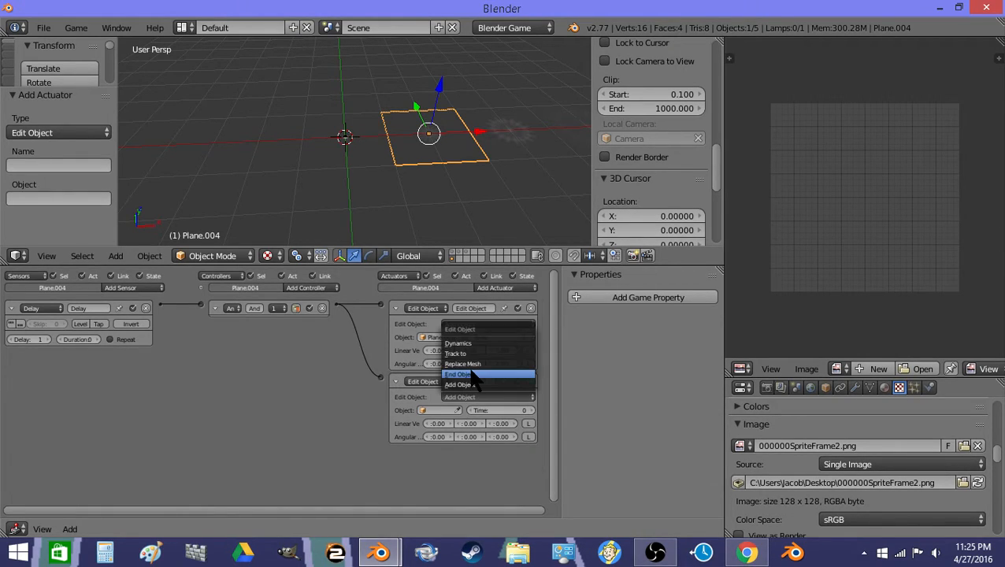
click(478, 375)
Give the third sprite plane an extra Edit Object actuator set to End Object, linked to its And controller.
right_click(505, 133)
click(496, 287)
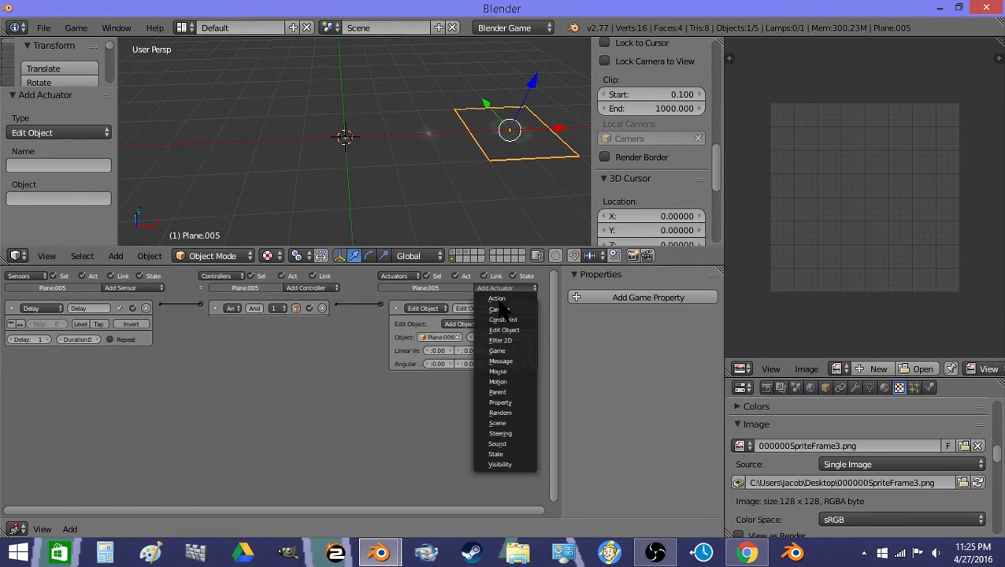
click(509, 329)
drag(345, 341, 336, 305)
click(461, 397)
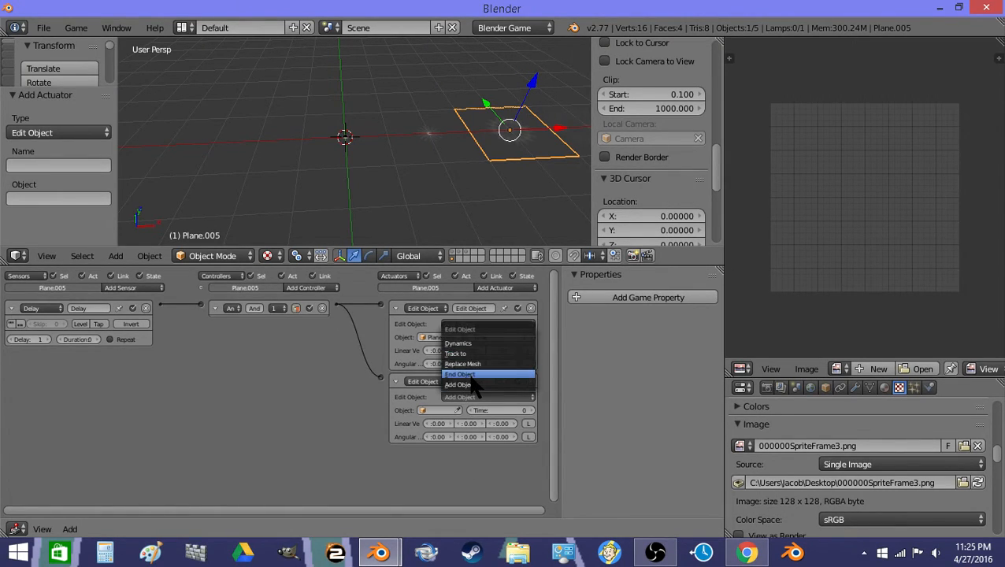
click(471, 374)
Give the fourth sprite plane a Delay sensor with delay 1 linked to an Edit Object actuator set to End Object.
scroll(513, 166, down, 3)
right_click(497, 135)
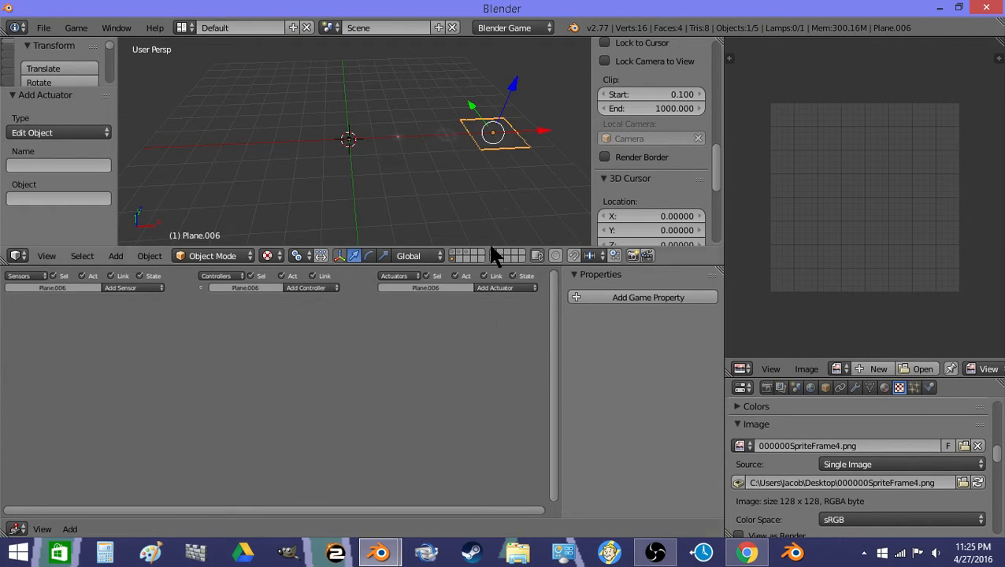
click(485, 287)
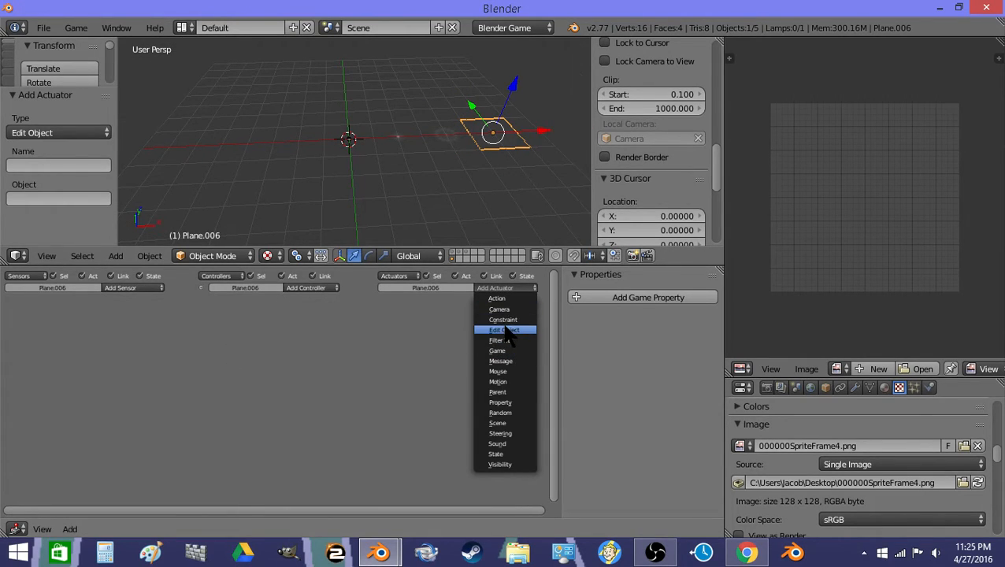
click(503, 330)
click(134, 287)
click(129, 330)
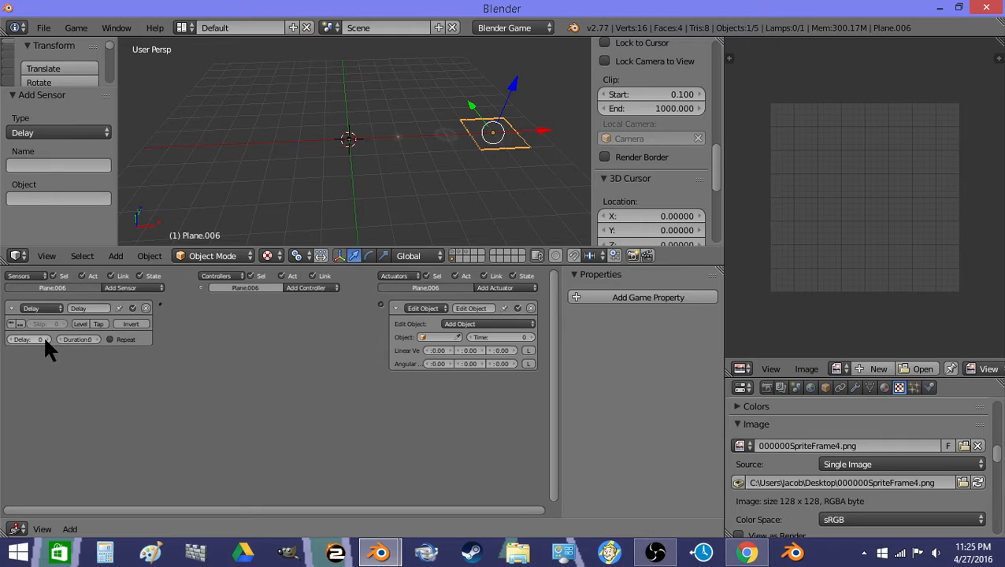
drag(159, 305, 381, 305)
click(490, 323)
click(485, 303)
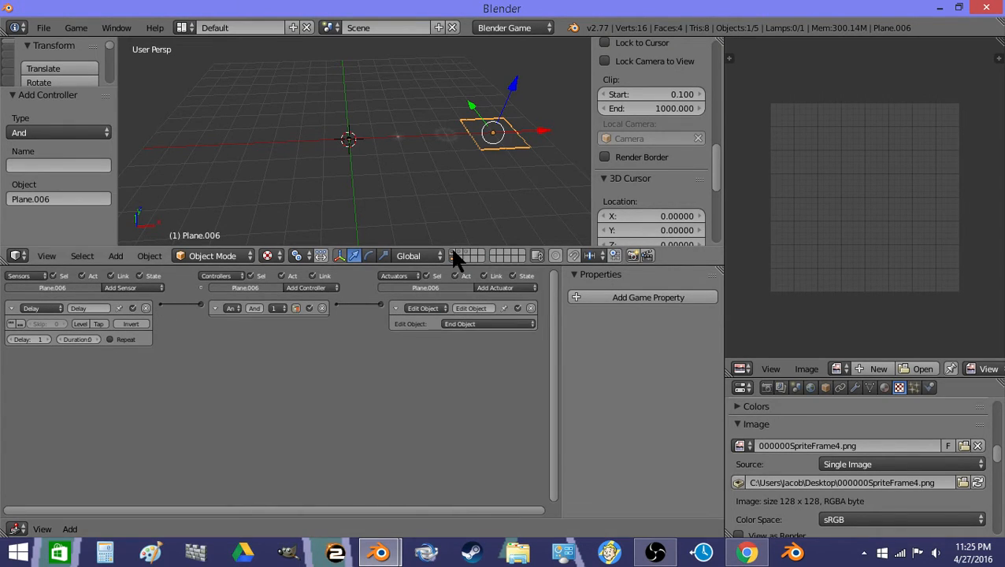
Test the burst effect in the game from the perspective view and again from the camera view.
click(453, 251)
key(p)
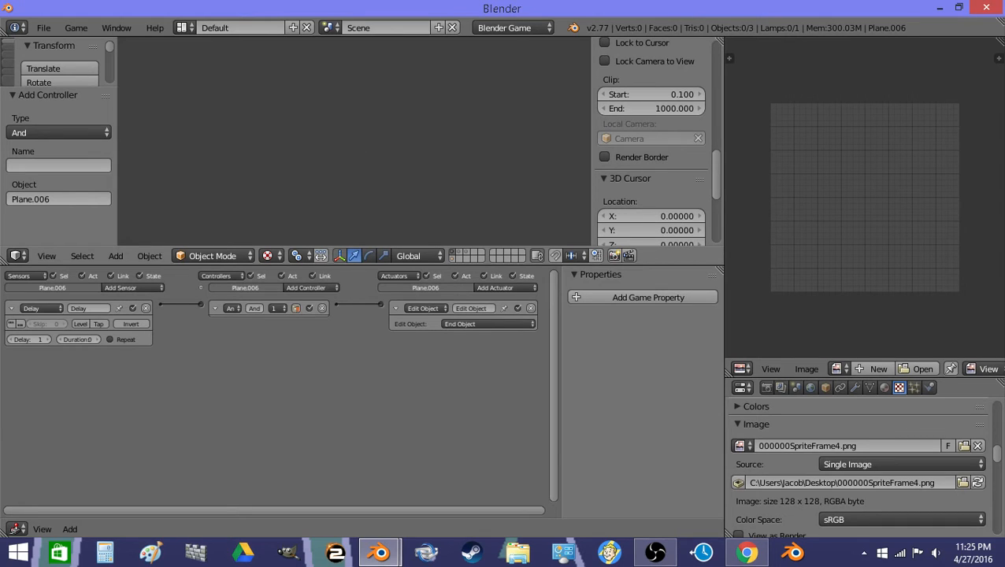
key(Escape)
click(41, 255)
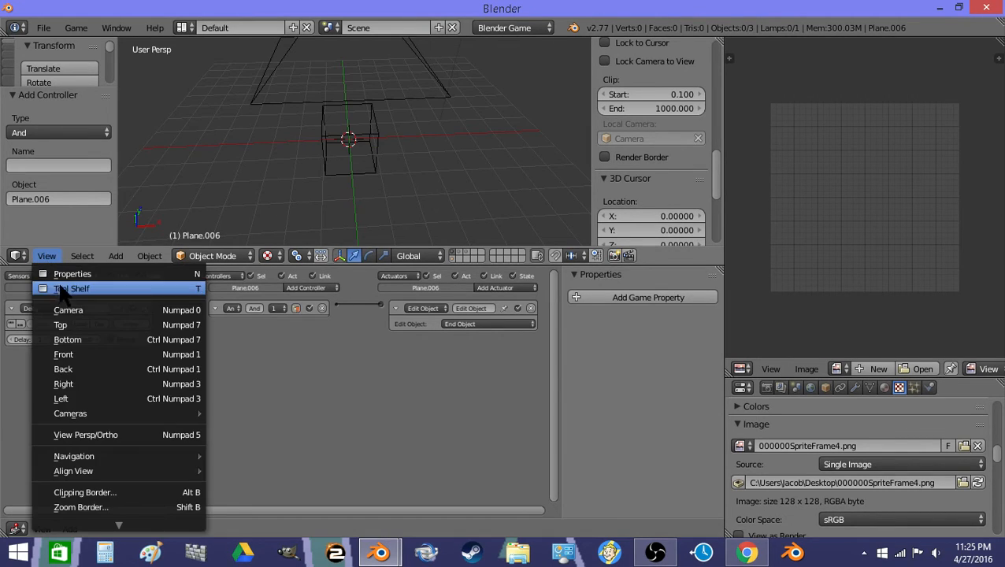
click(68, 309)
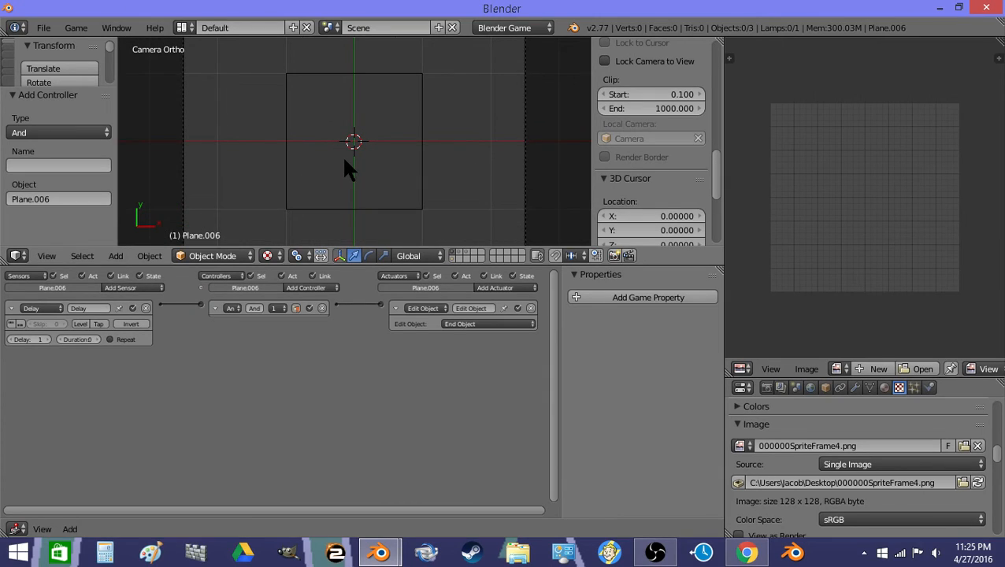
key(p)
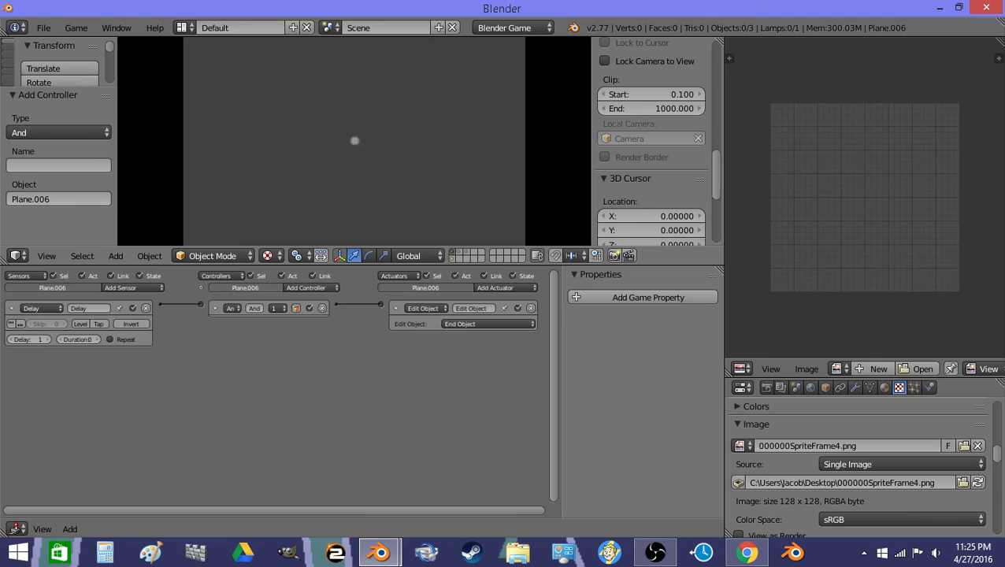
key(Escape)
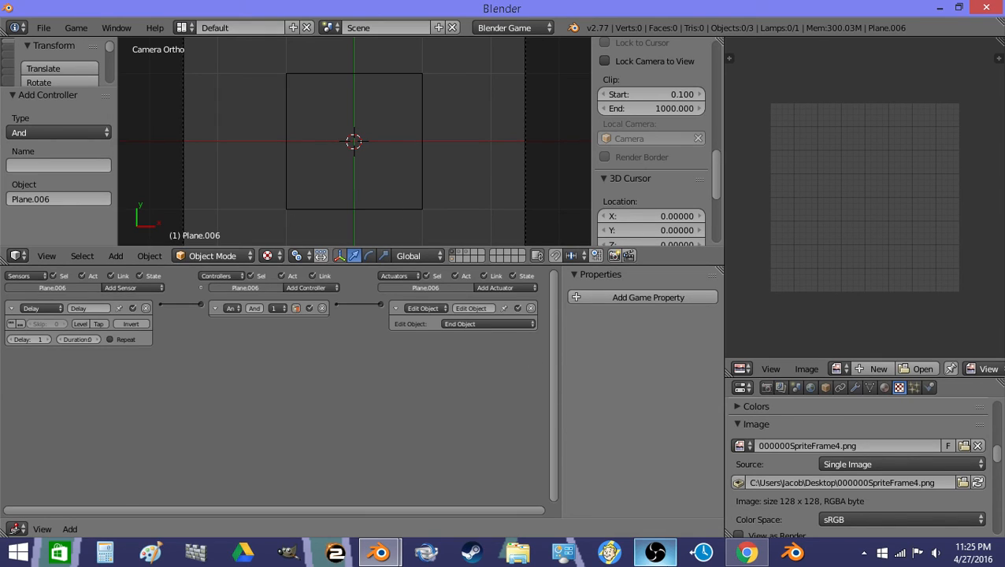